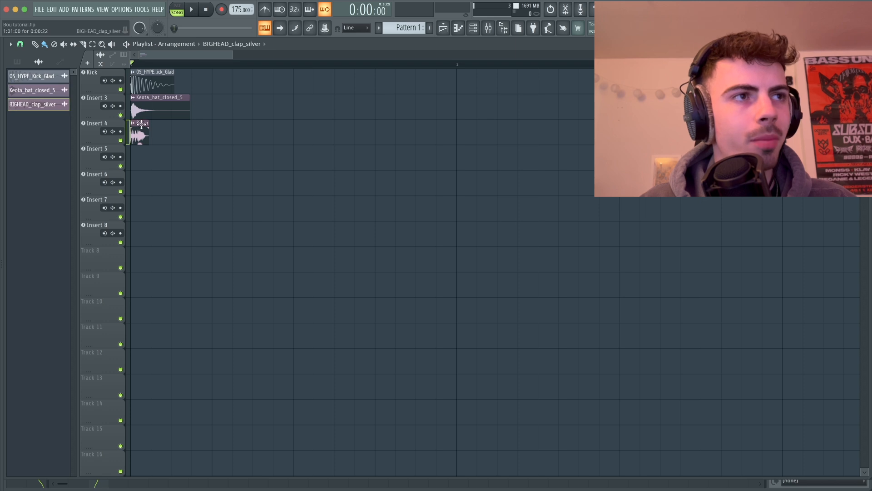
Step: Inspect the BIGHEAD_clap_silver sample's channel settings and check the mixer
double_click(137, 129)
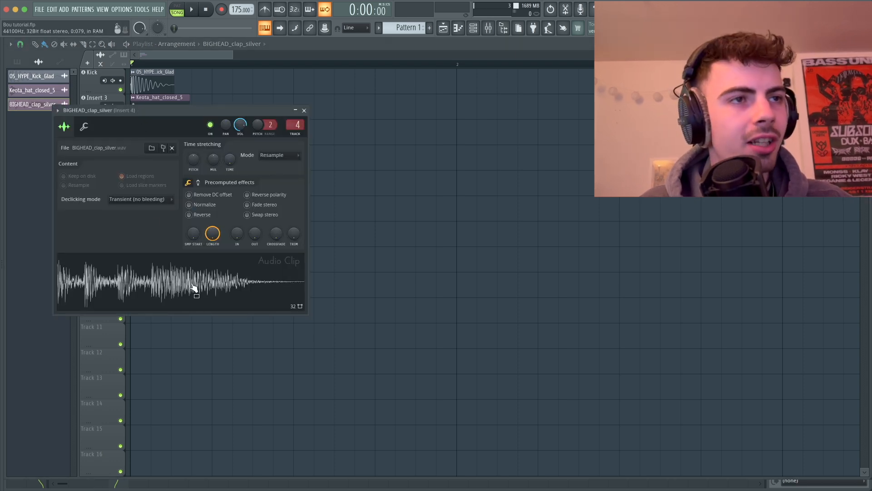
key(Escape)
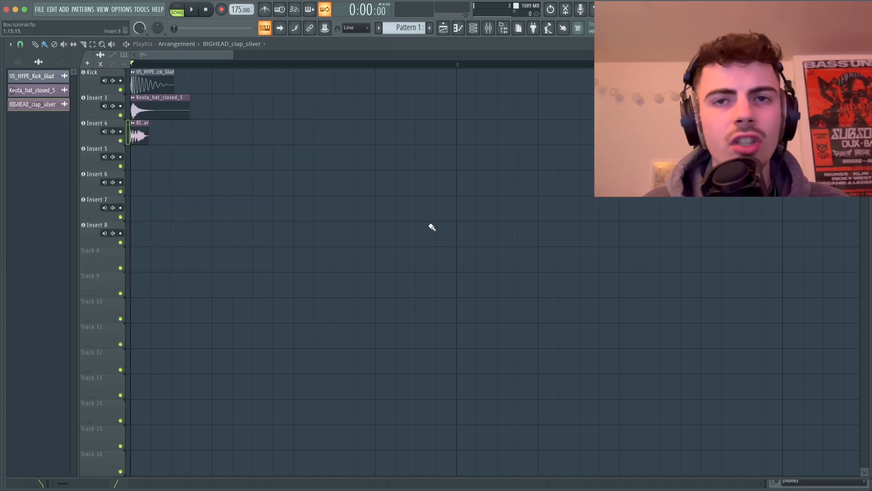
key(F9)
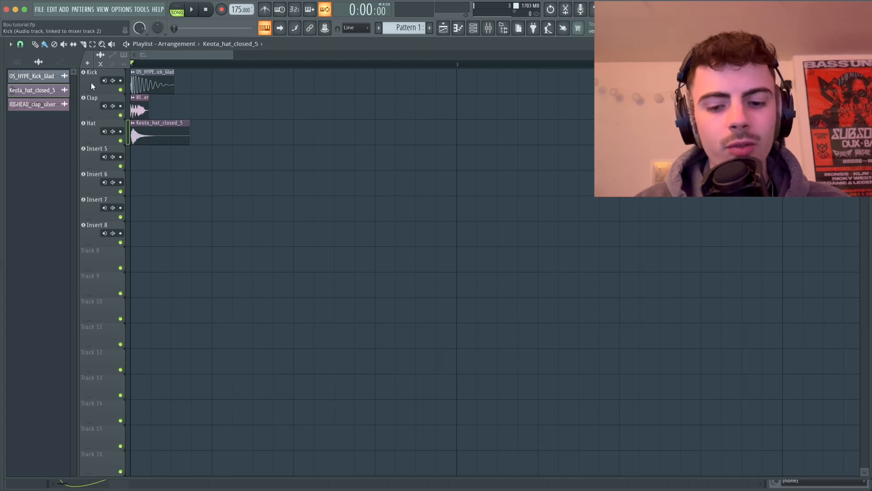
key(F9)
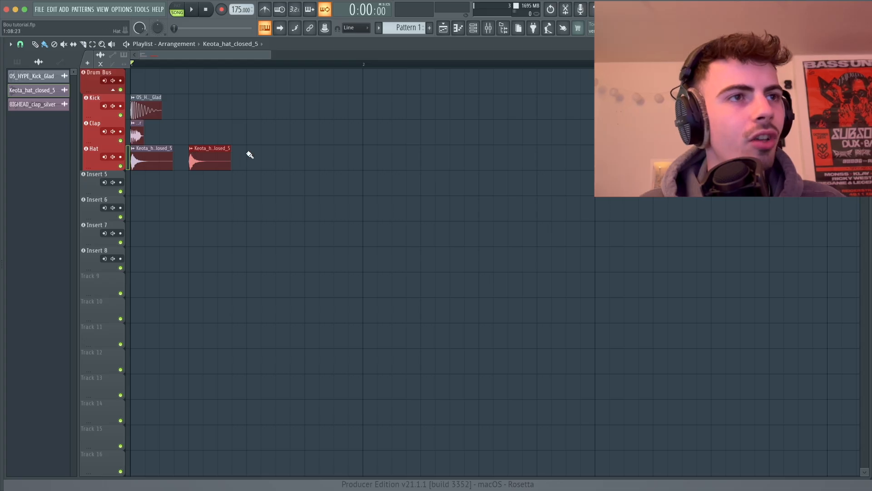
Step: Place closed hat clips on beats 3 and 4 of the first bar on the Hat track
click(250, 156)
click(313, 160)
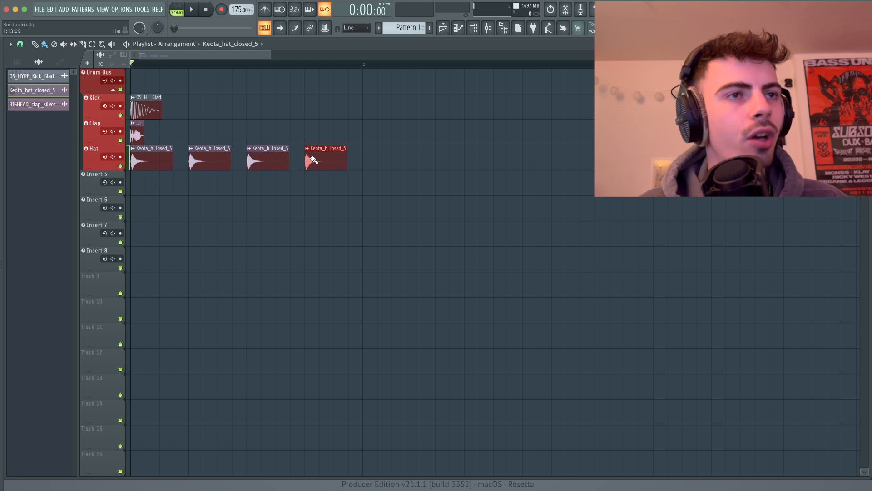
Step: Move the clap clip to beat 2 of the first bar and add another clap on beat 4
scroll(136, 129, up, 3)
drag(139, 131, 265, 131)
click(516, 131)
scroll(437, 136, down, 2)
Step: Add a second kick clip halfway between beats 3 and 4 of the first bar
click(150, 109)
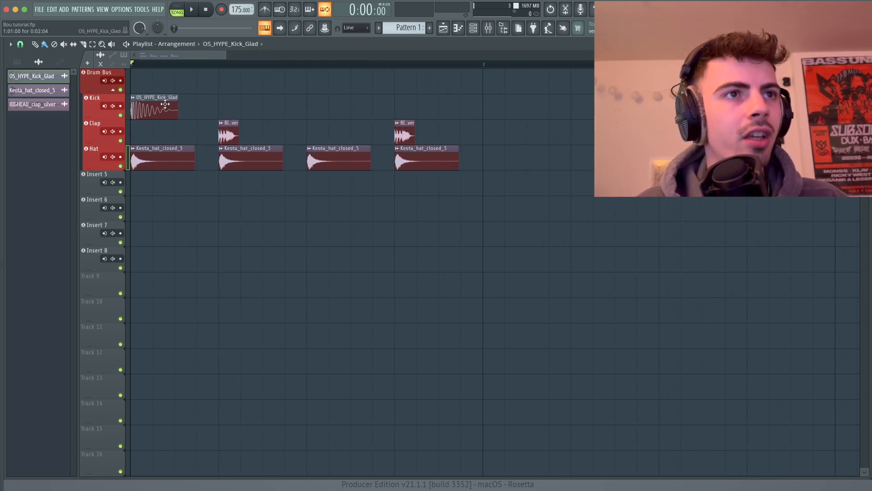
click(353, 113)
scroll(344, 153, down, 2)
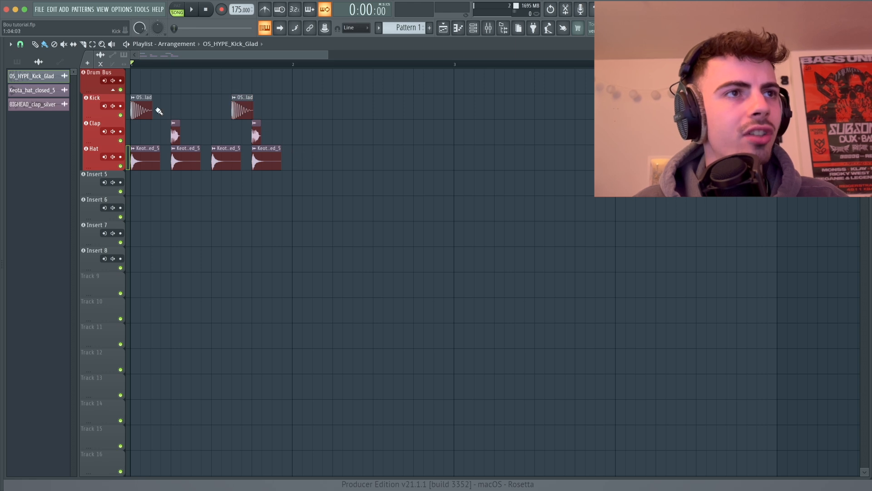
Step: Repeat the one-bar kick, clap and hat pattern across four bars and play it back
scroll(157, 109, up, 1)
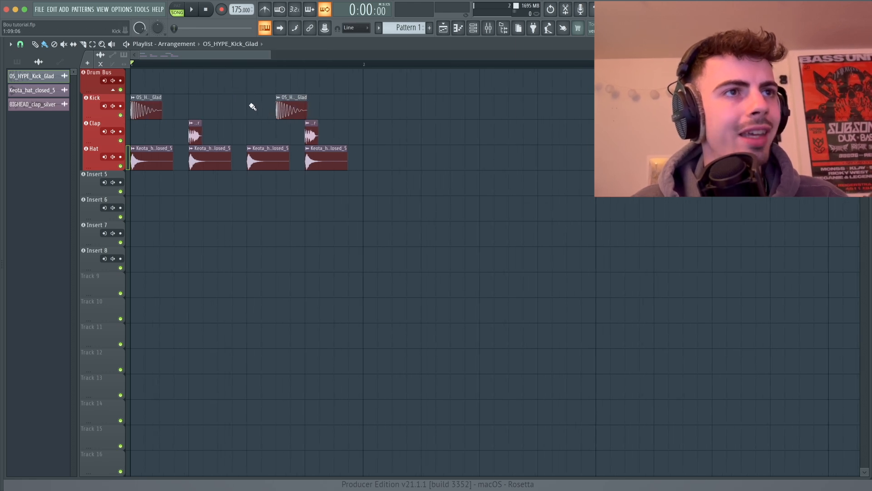
scroll(257, 109, down, 1)
mouse_move(325, 171)
mouse_down()
mouse_move(139, 102)
mouse_move(370, 97)
mouse_up()
scroll(437, 201, down, 1)
mouse_move(443, 200)
mouse_down()
mouse_move(143, 108)
mouse_move(447, 136)
mouse_up()
right_click(448, 136)
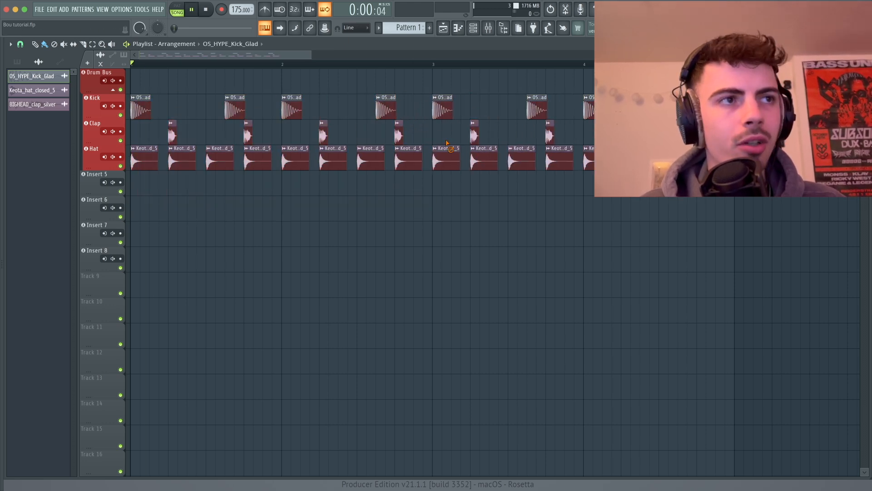
key(space)
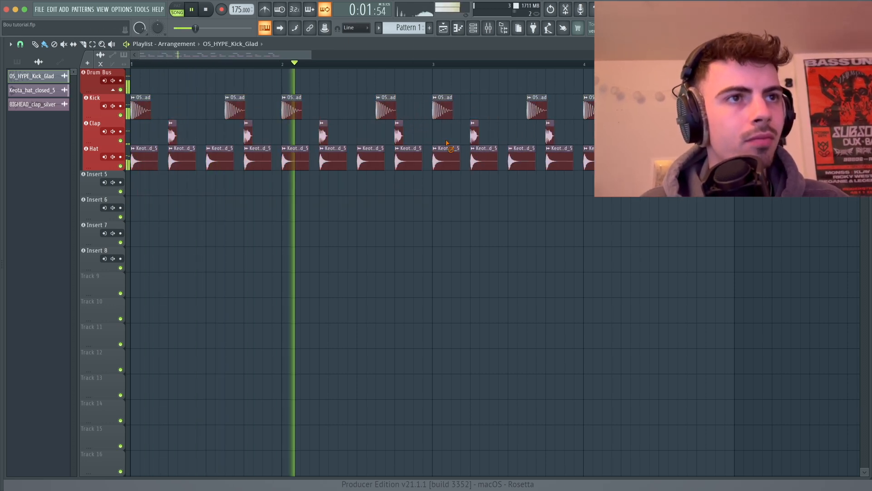
key(space)
Step: Set the OS_HYPE_Kick_Glad sample's quick fade out to 31%
double_click(295, 100)
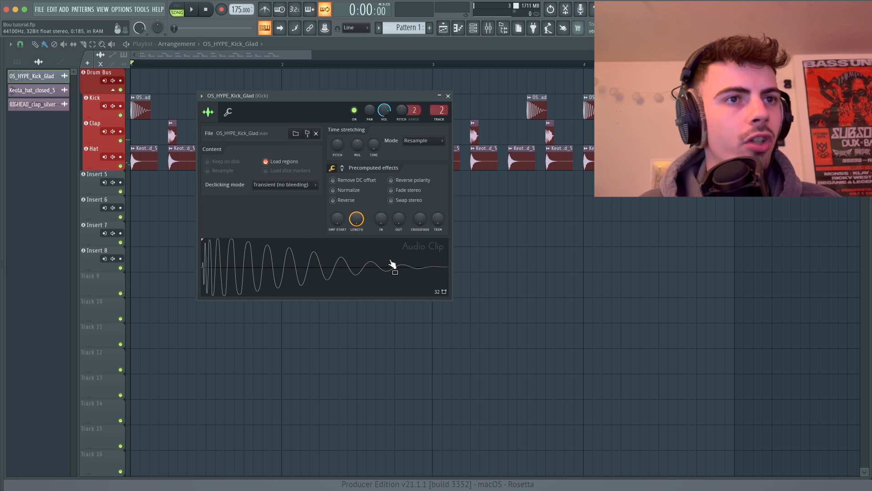
drag(396, 222, 396, 209)
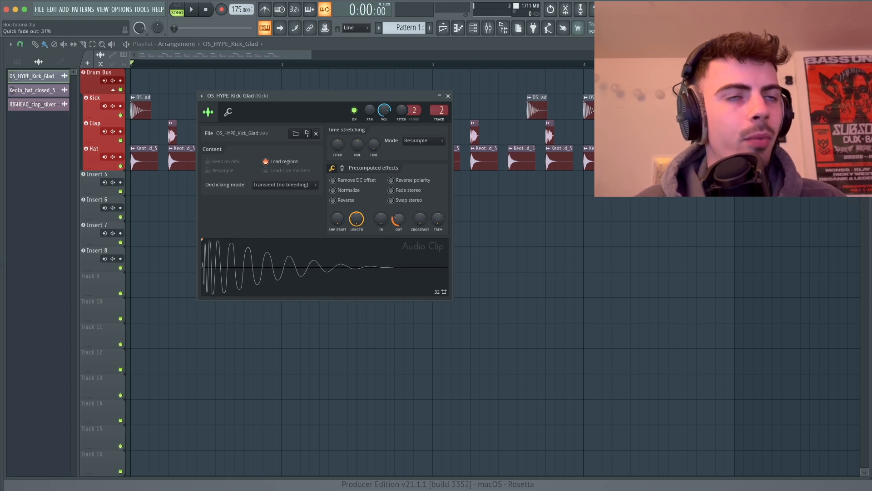
key(Escape)
Step: Set the Space of FabFilter Pro-R 2 on the Clap mixer track to about 0.40 s and audition the drums
key(F9)
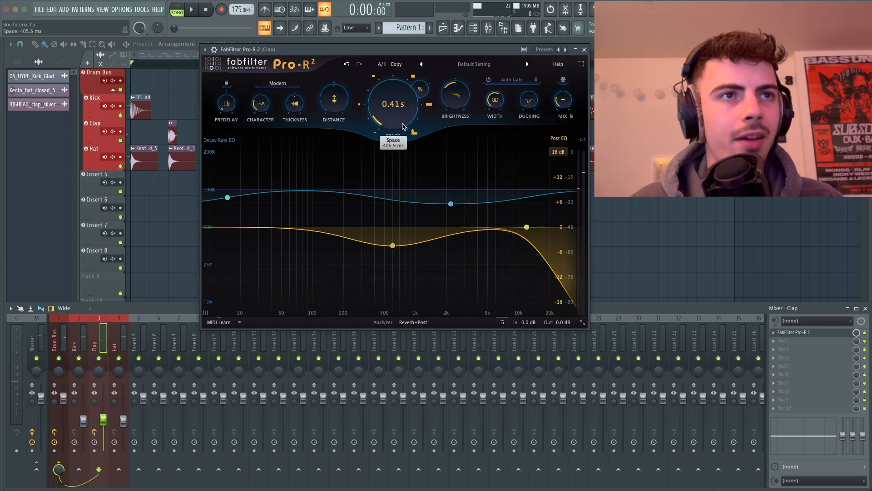
drag(403, 127, 403, 129)
key(space)
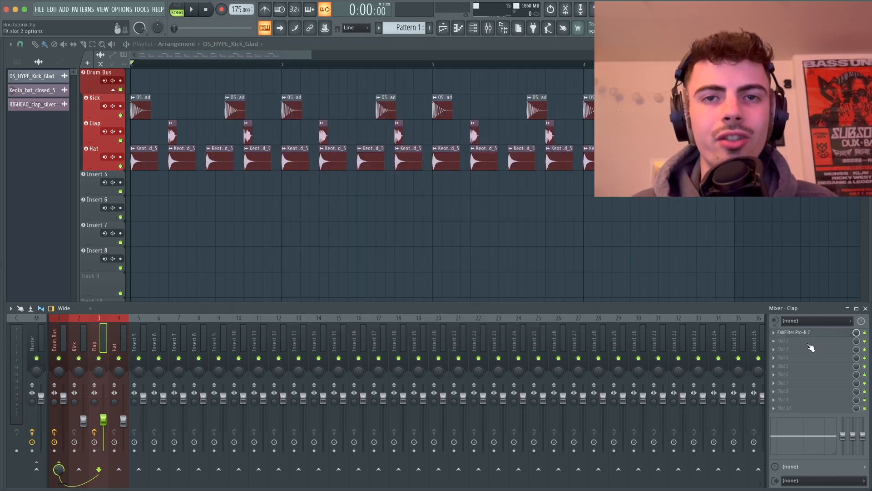
Step: Load iZotope Trash 2 after the reverb on the Clap mixer track and choose the Clip Control distortion for Stage 1
click(811, 348)
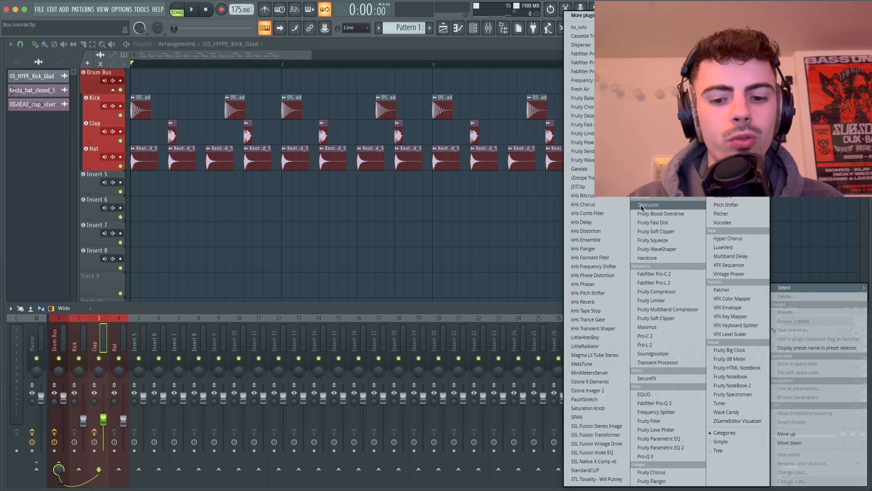
click(582, 178)
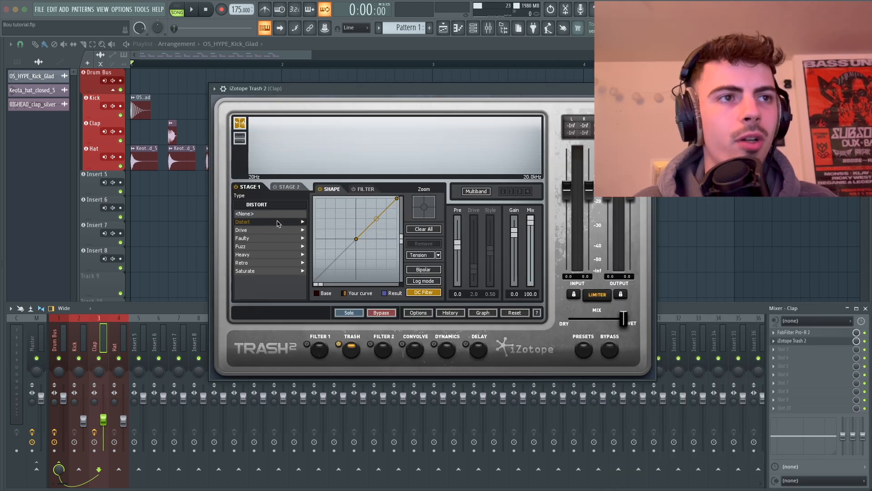
click(277, 222)
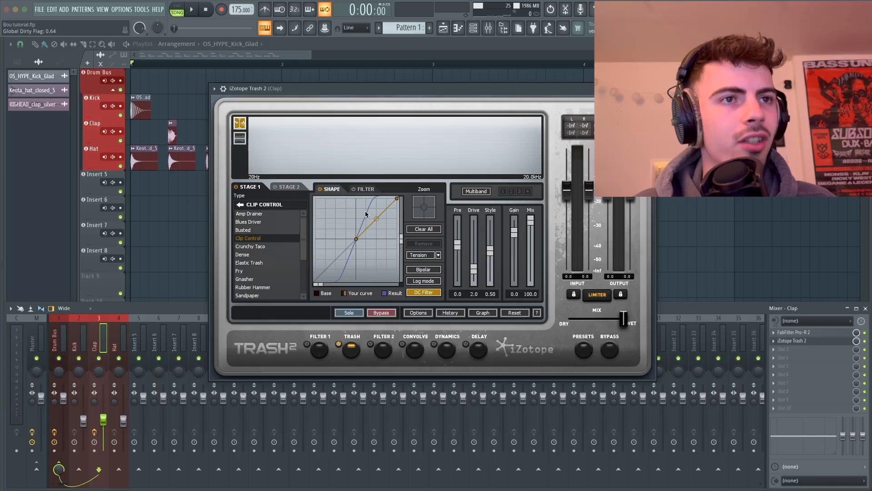
Step: Set Trash 2's global mix to about 42% and its output gain to about -4.9 dB while auditioning the drums
drag(623, 318, 597, 313)
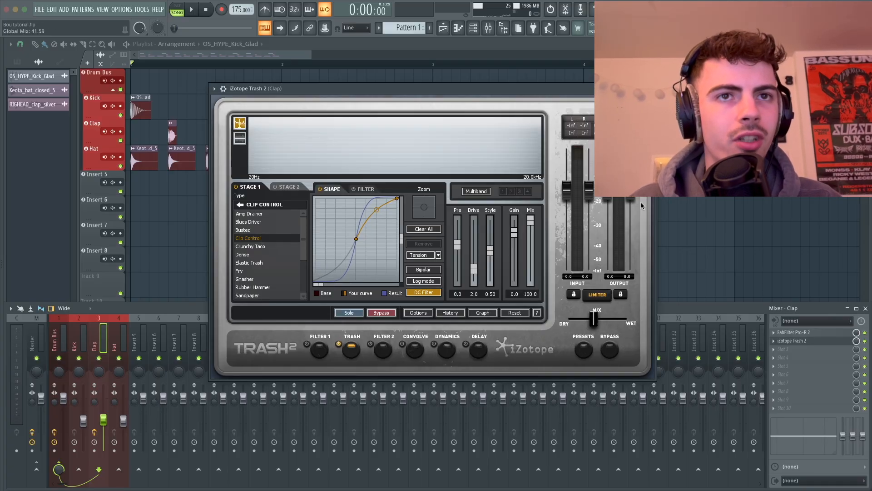
drag(631, 190, 636, 218)
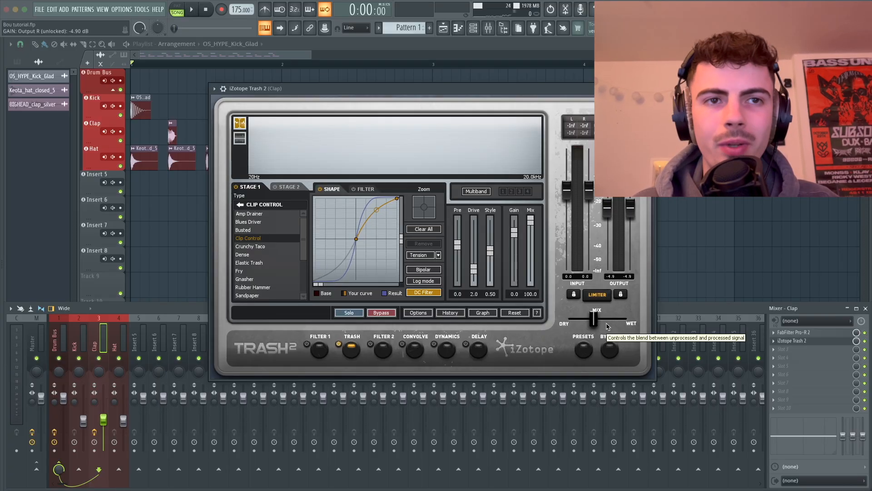
key(space)
drag(629, 205, 629, 207)
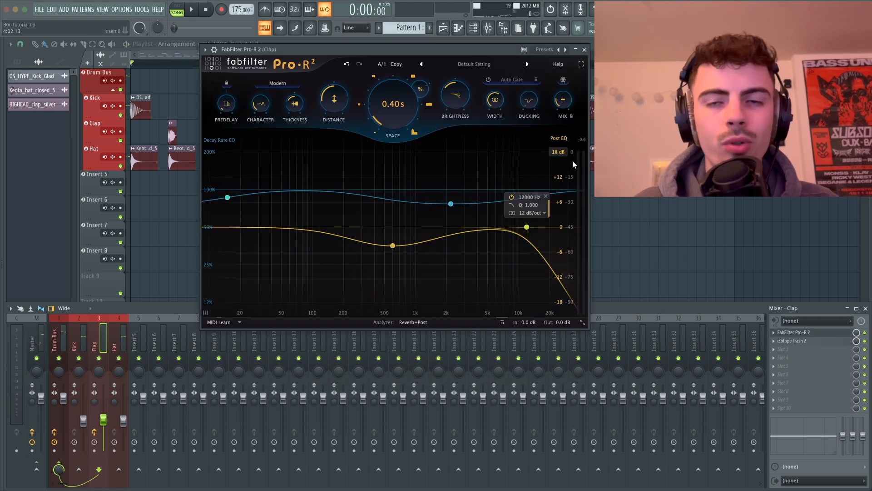
Step: Fine-tune the reverb's Space in FabFilter Pro-R 2 on the clap
drag(398, 109, 399, 115)
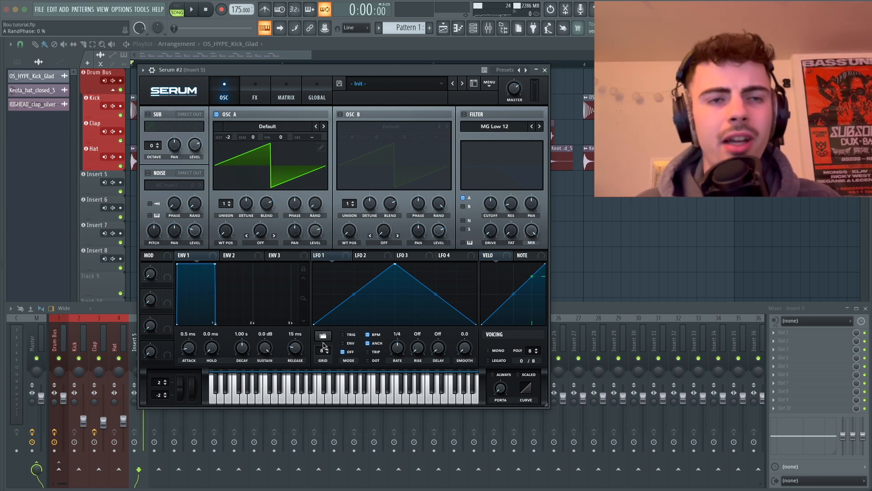
Step: Load the Tigra wavetable from the Digital category into Serum's oscillator A
click(271, 130)
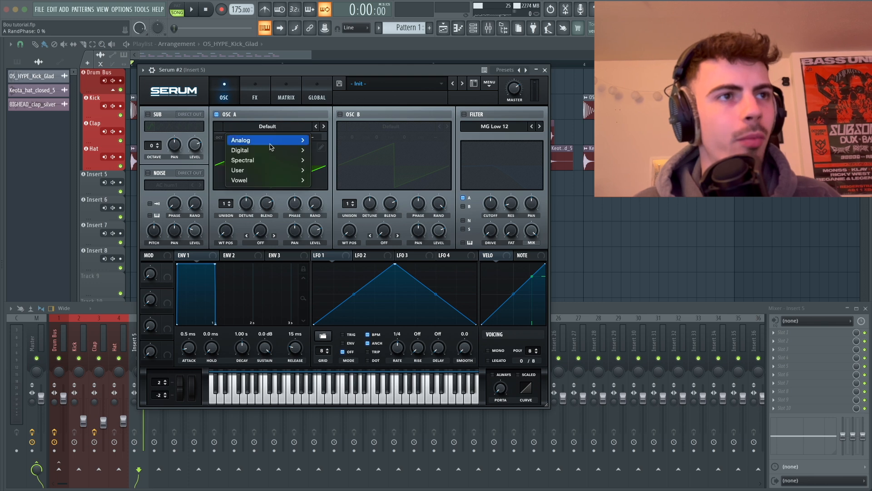
mouse_move(272, 150)
scroll(353, 400, down, 4)
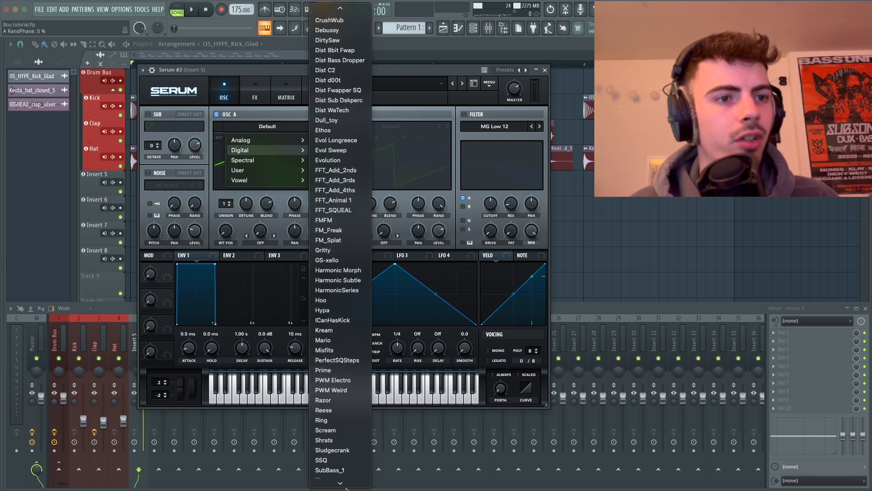
click(348, 420)
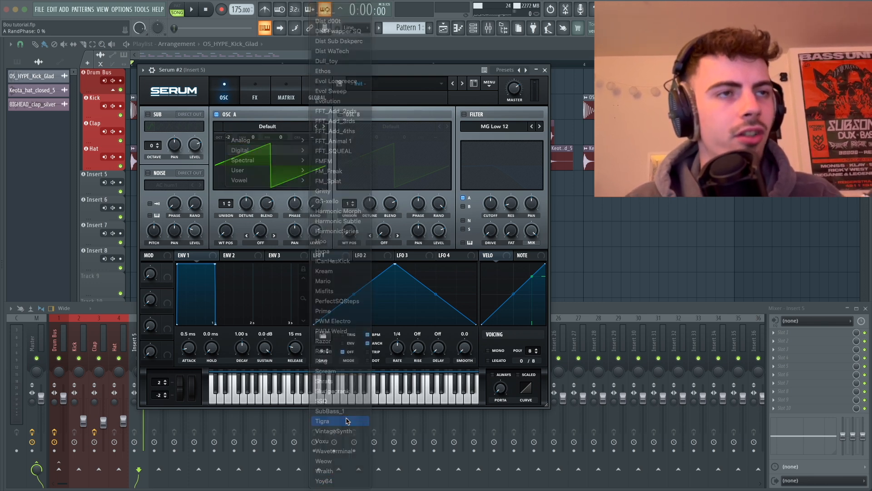
Step: Lower oscillator A's level to 0%, modulate it with LFO 1, and set LFO 1 to Trig mode at a 1/8 rate
drag(316, 234, 327, 361)
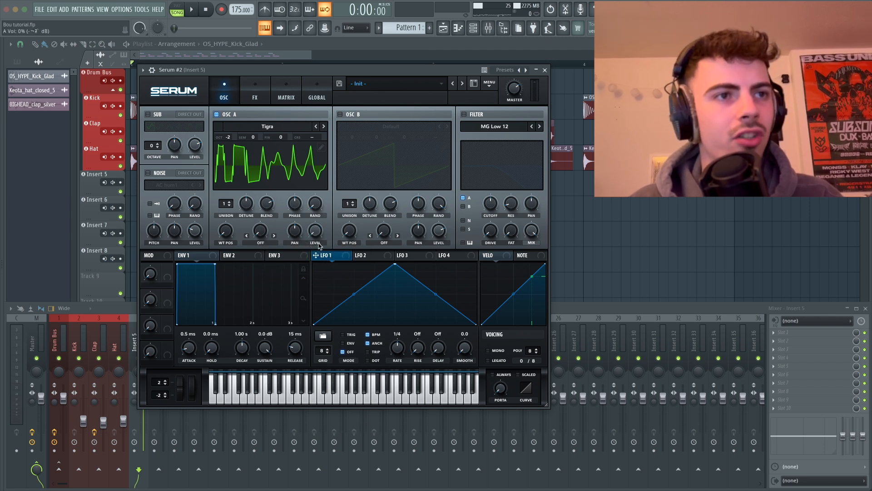
click(351, 336)
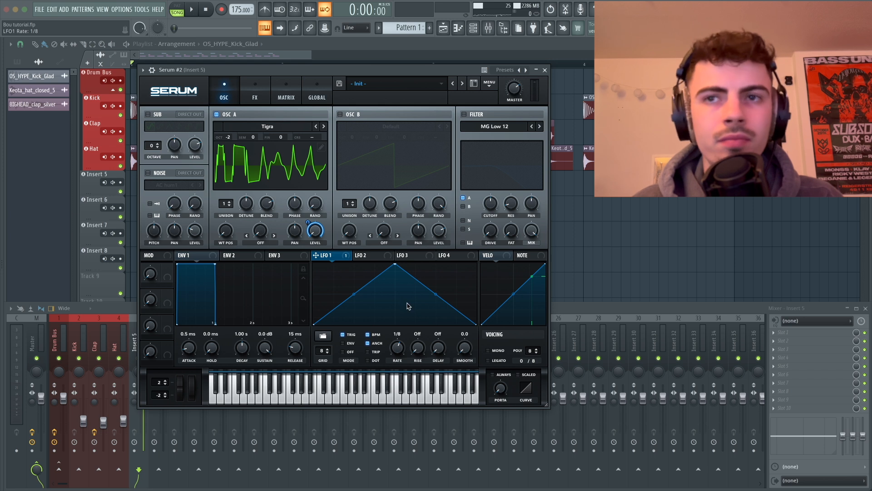
Step: Reshape LFO 1 with an early curved rise, a short plateau at full height, and a fall to zero before the cycle ends
drag(396, 272, 331, 253)
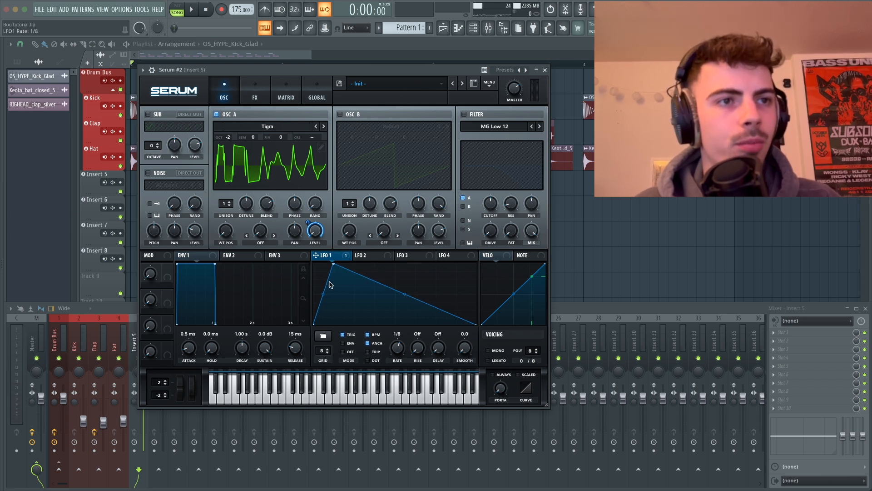
double_click(380, 264)
double_click(432, 322)
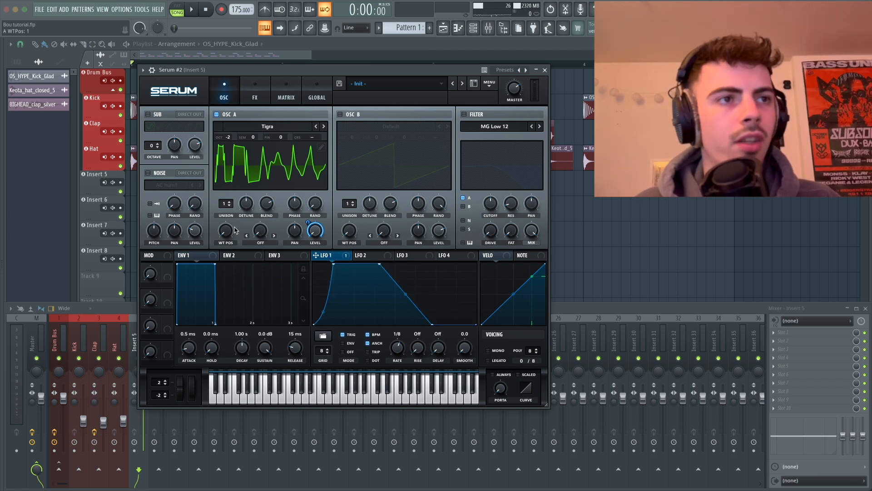
Step: Set oscillator A's wavetable position to 81 and play test notes to hear the sound
drag(233, 228, 235, 210)
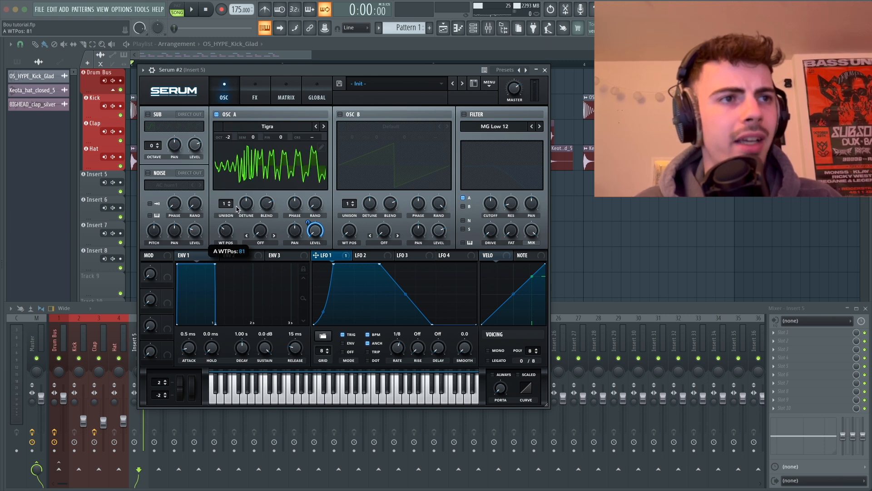
key(d)
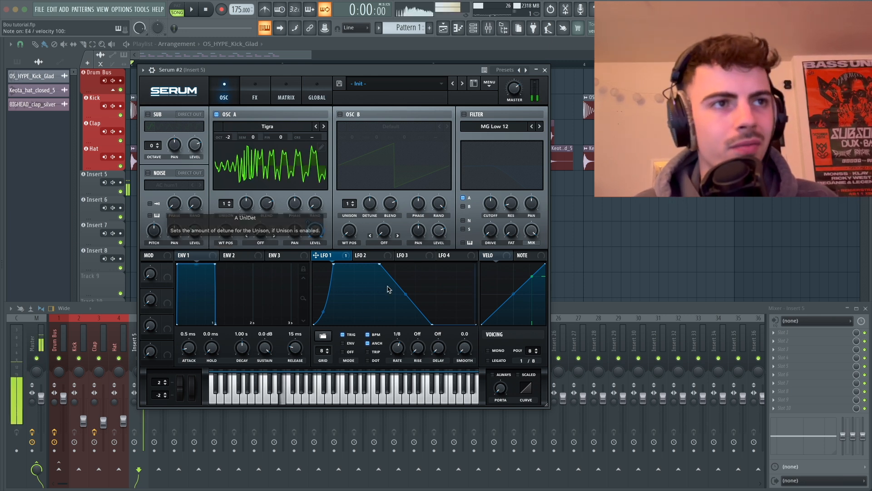
drag(288, 73, 282, 72)
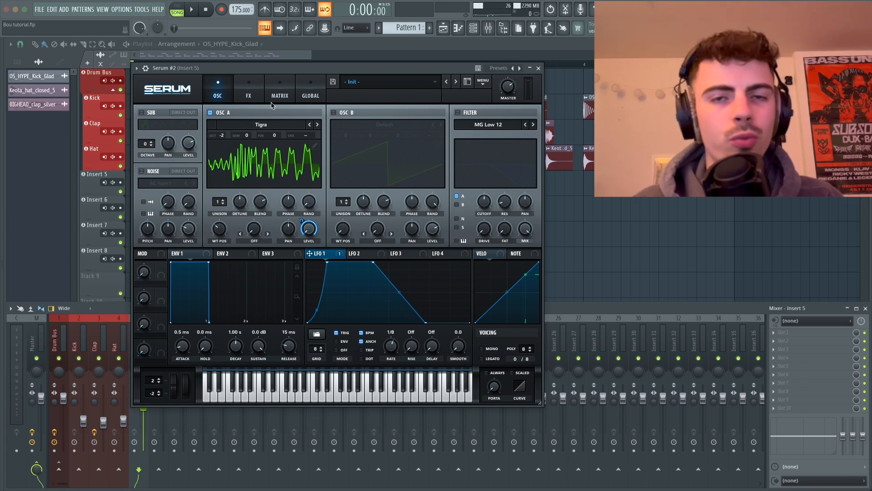
Step: Enable the sub oscillator at -2 octaves and modulate its level with LFO 1 by about 37
click(142, 112)
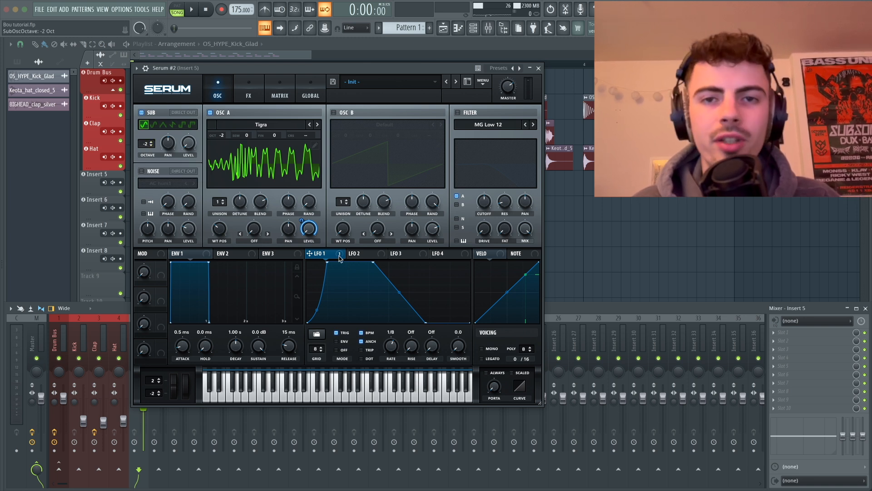
drag(310, 240, 185, 141)
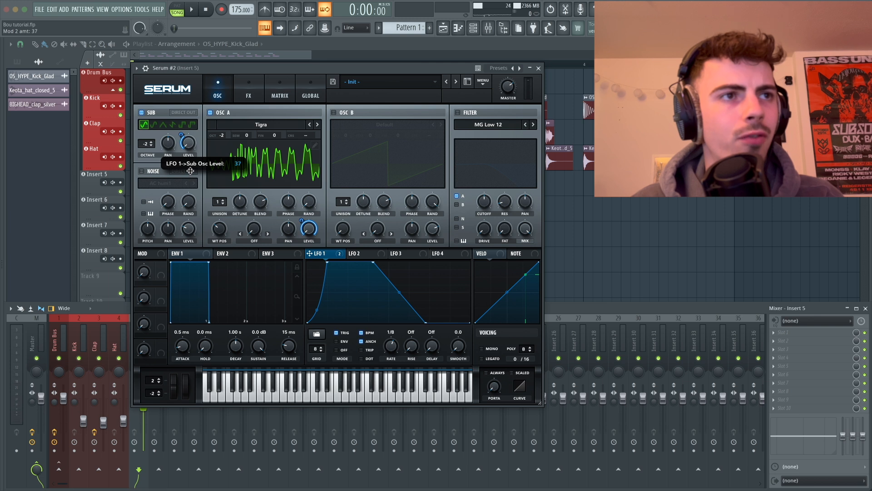
drag(190, 170, 190, 170)
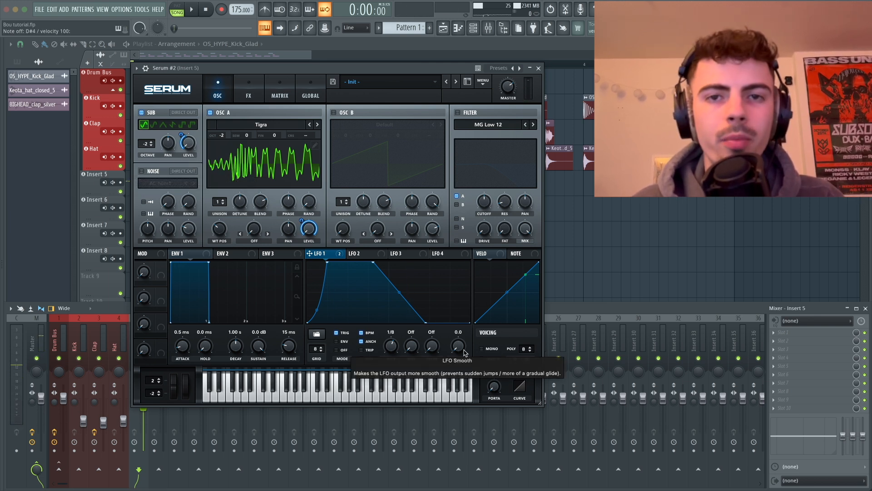
Step: Turn on mono voicing and enable the noise oscillator with its level at 0%
click(490, 349)
click(141, 171)
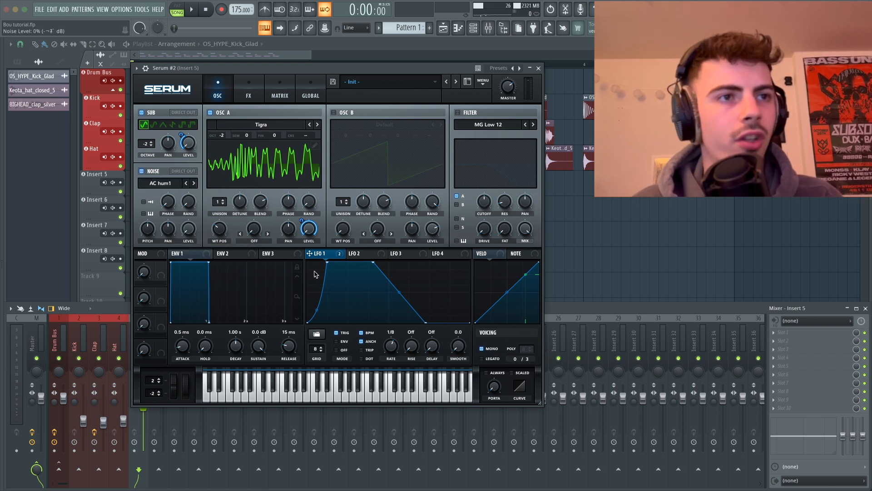
Step: Modulate the noise level with LFO 1, and enable oscillator B at -2 octaves with the analog wavetable BS2 - Acid
drag(323, 259, 184, 242)
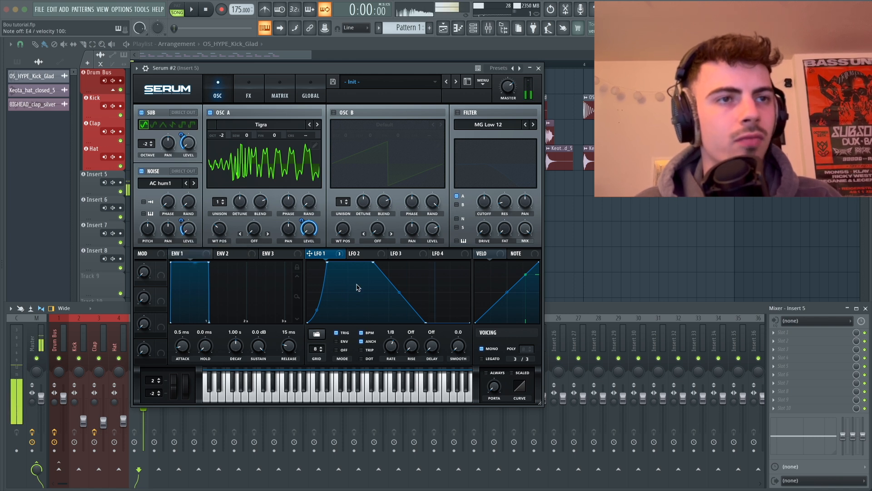
click(340, 114)
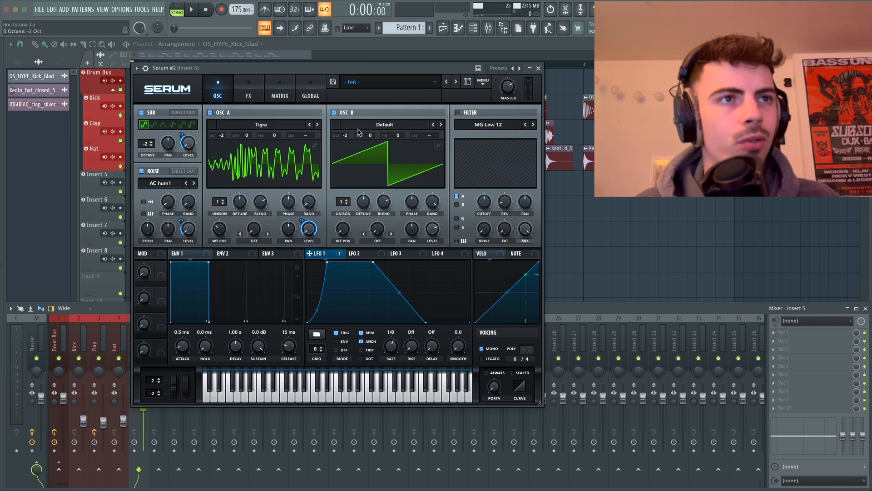
click(359, 125)
mouse_move(359, 138)
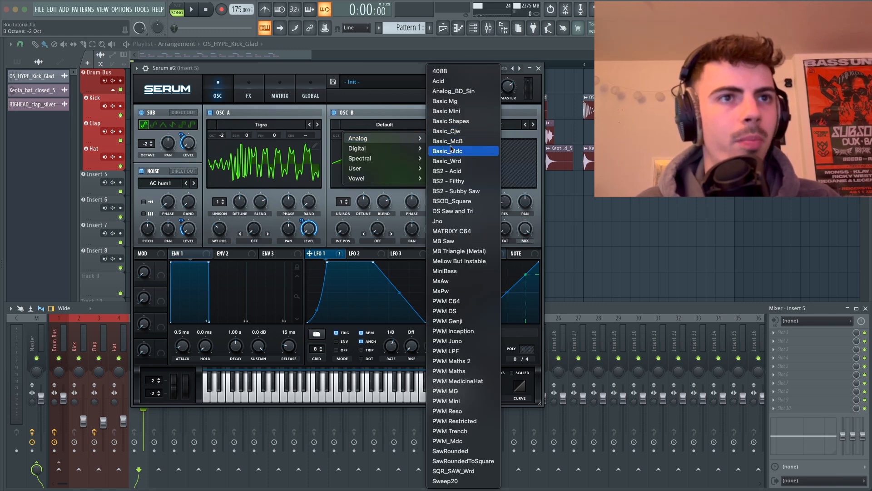
click(454, 171)
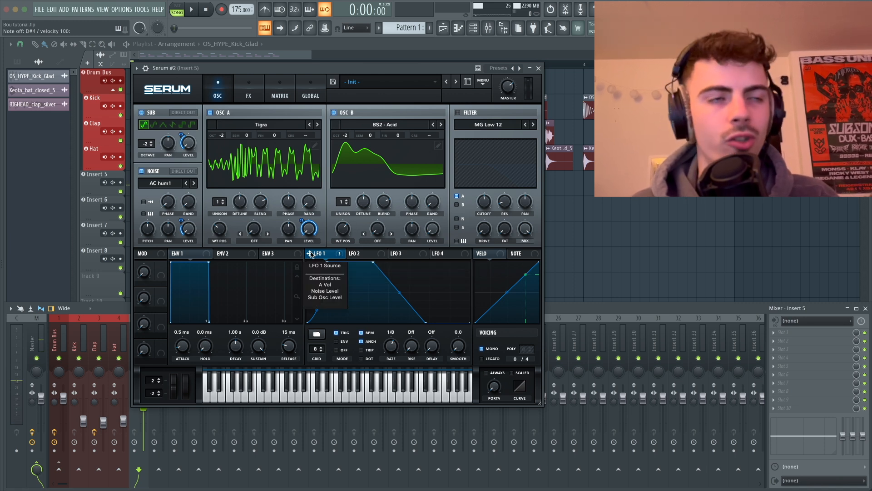
Step: Set oscillator A's warp mode to FM (From B) with an amount of about 36 and play test notes
click(254, 240)
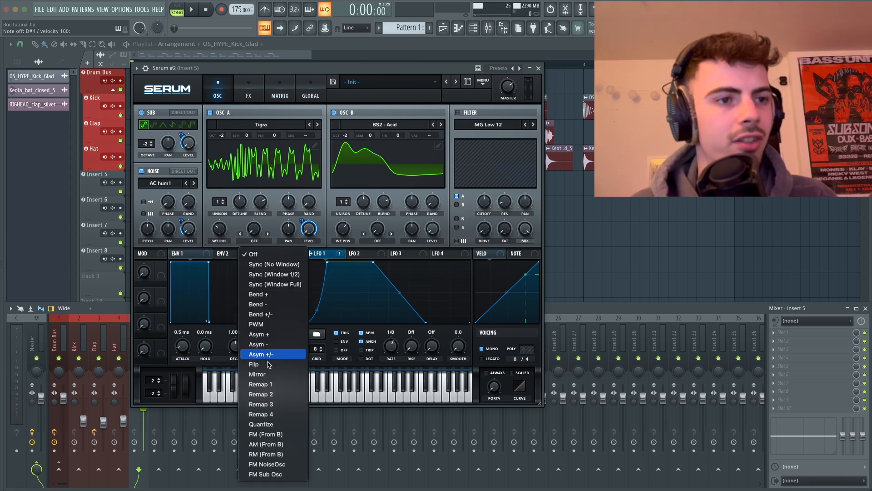
click(264, 431)
mouse_move(253, 225)
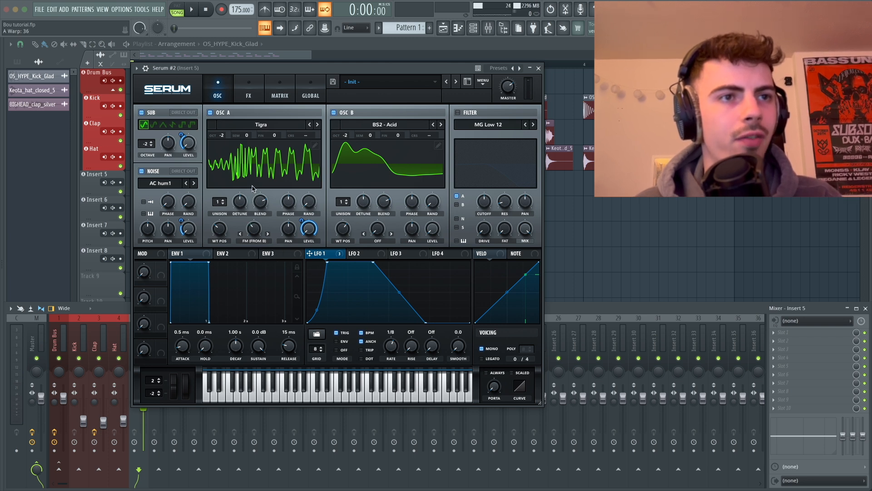
key(c)
key(d)
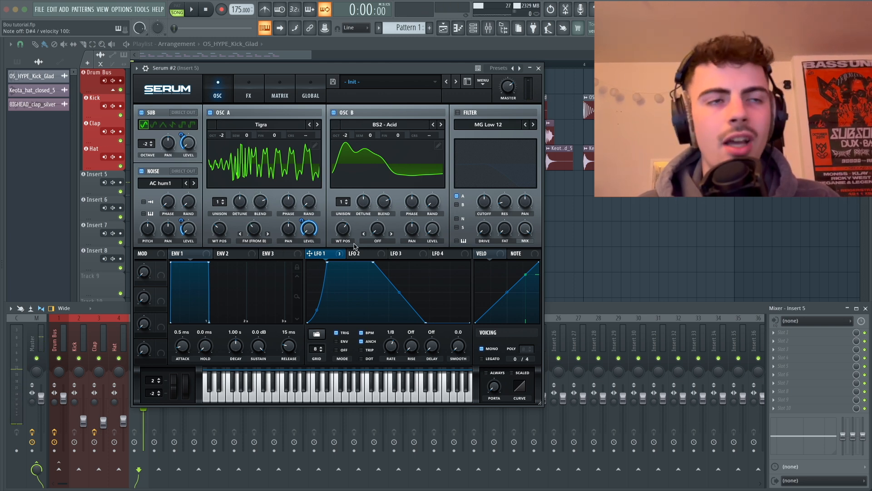
Step: Set oscillator B's warp mode to Bend + and raise its amount, playing a test note
click(370, 242)
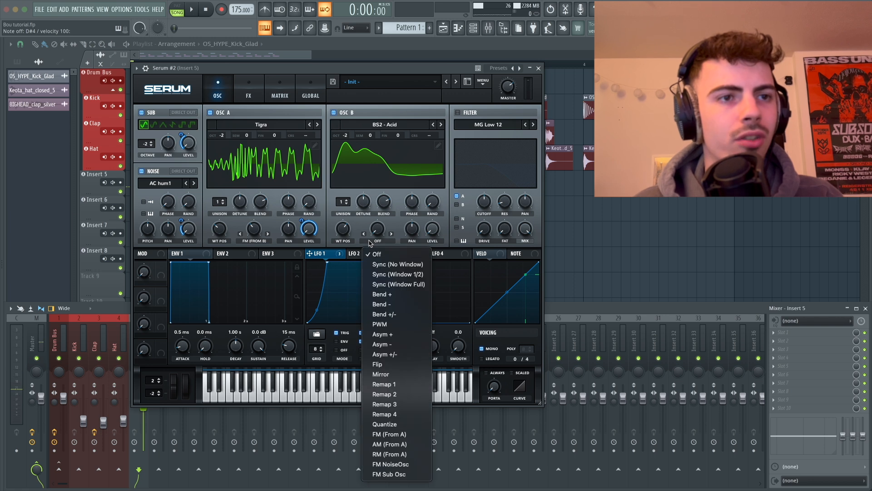
click(404, 296)
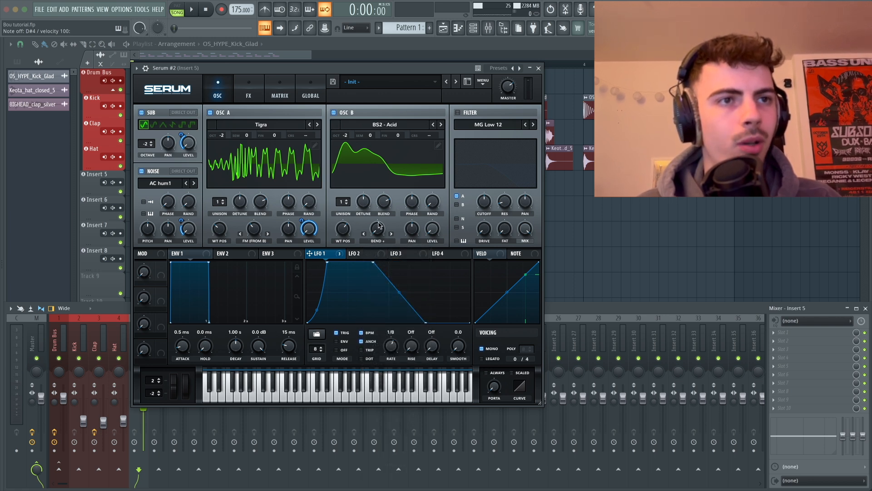
key(d)
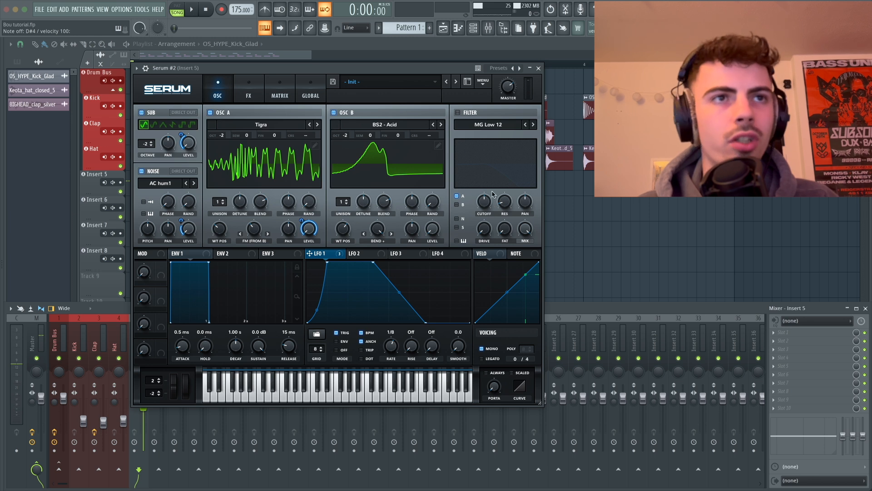
Step: Enable the MG Low 12 filter on oscillator A and modulate its cutoff with LFO 1
click(458, 112)
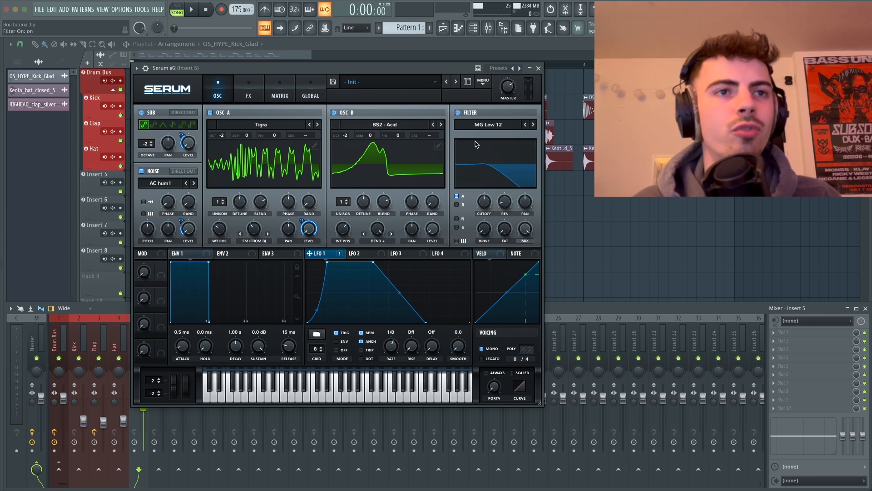
drag(328, 253, 485, 202)
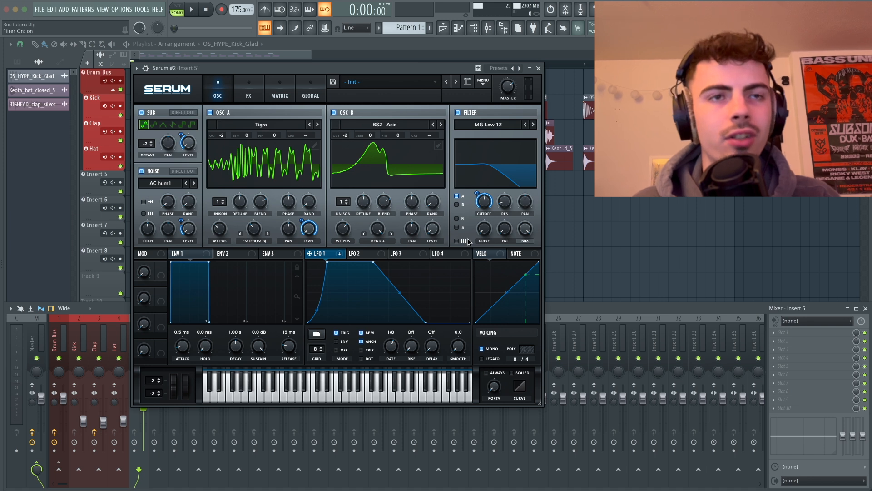
key(d)
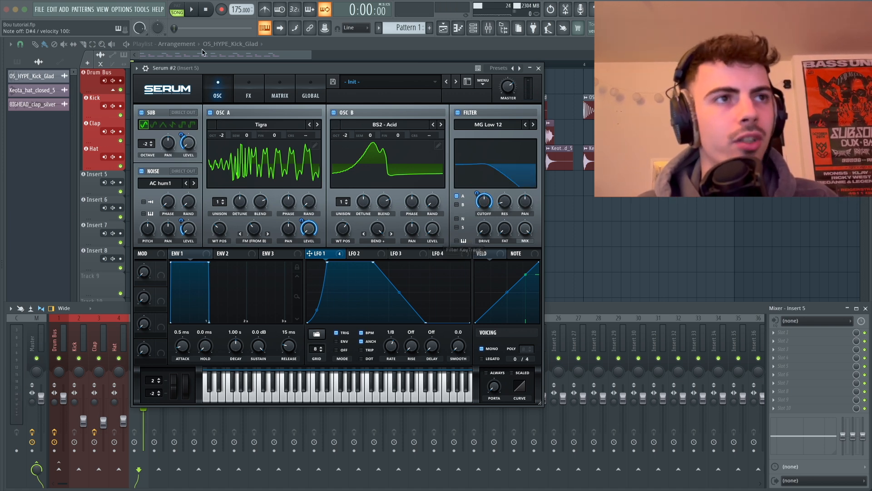
Step: Enable the Hyper/Dimension effect with the Hyper mix turned down, Dimension size at 0% and Dimension mix at 22%, and play test notes
click(249, 91)
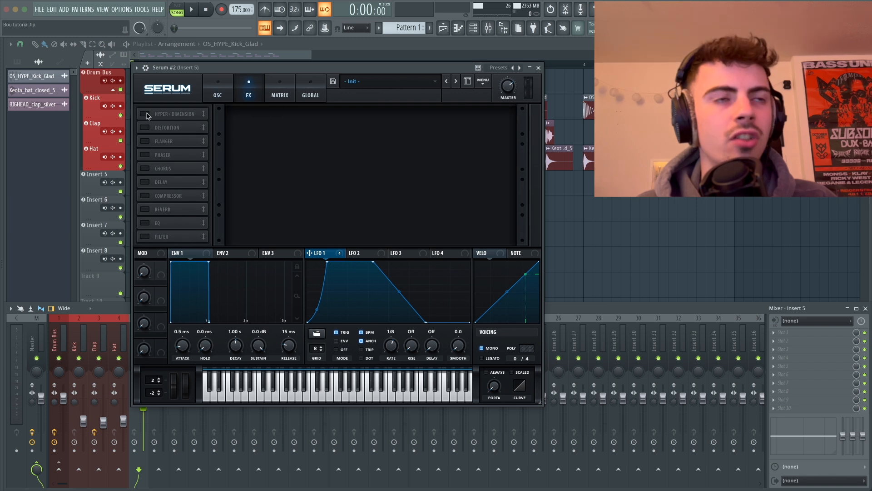
click(144, 115)
drag(391, 116, 390, 194)
drag(464, 115, 464, 159)
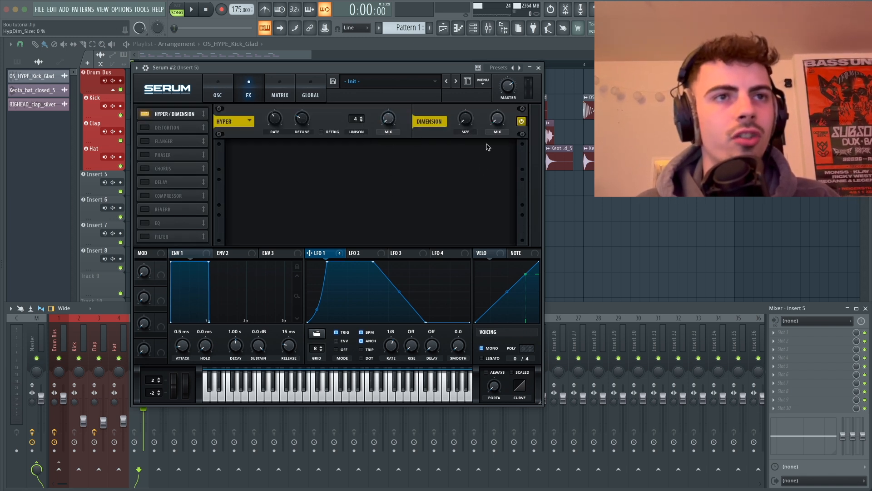
drag(506, 109, 506, 93)
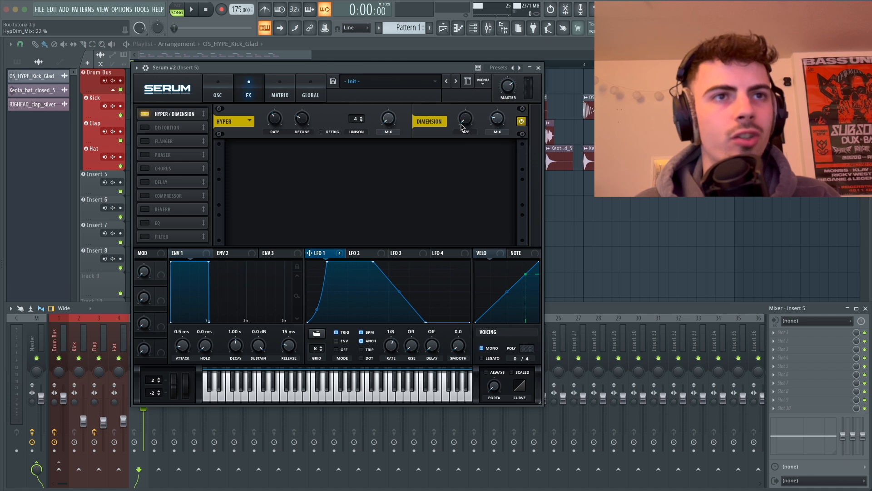
key(c)
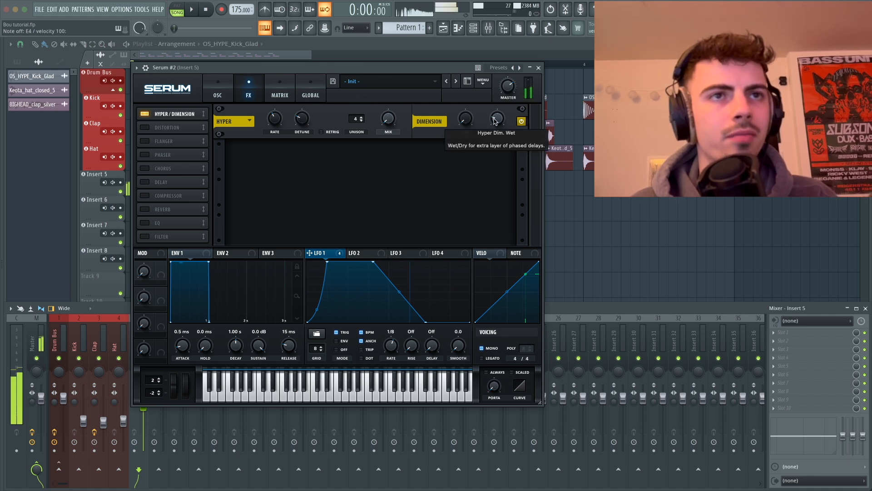
key(d)
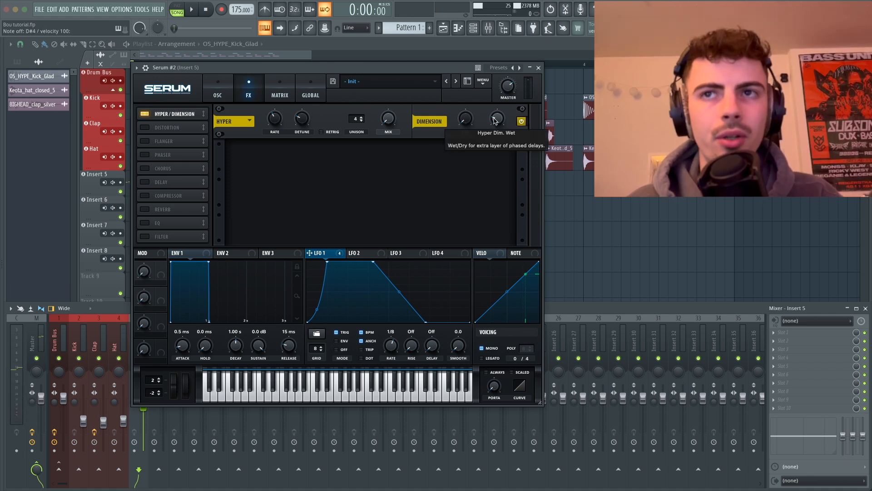
Step: Enable HardClip distortion with about 54% drive and modulate the drive with LFO 1 by 15
click(146, 128)
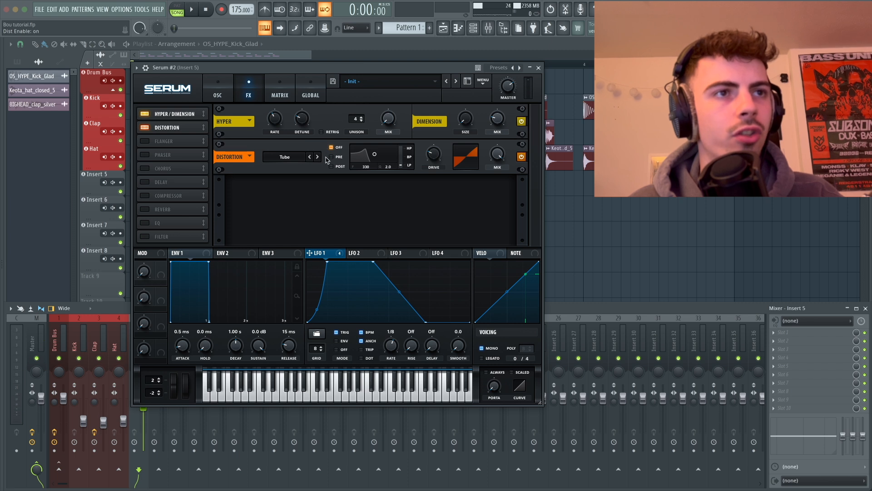
click(317, 157)
click(317, 157)
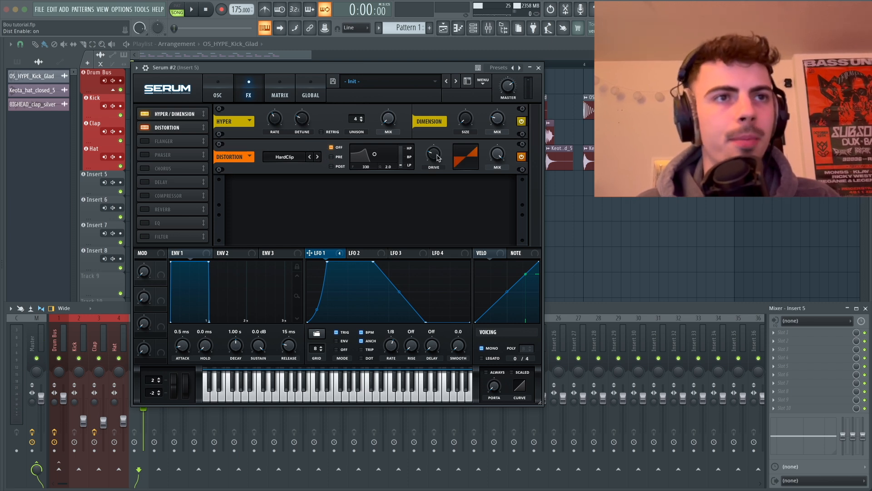
drag(439, 156, 440, 133)
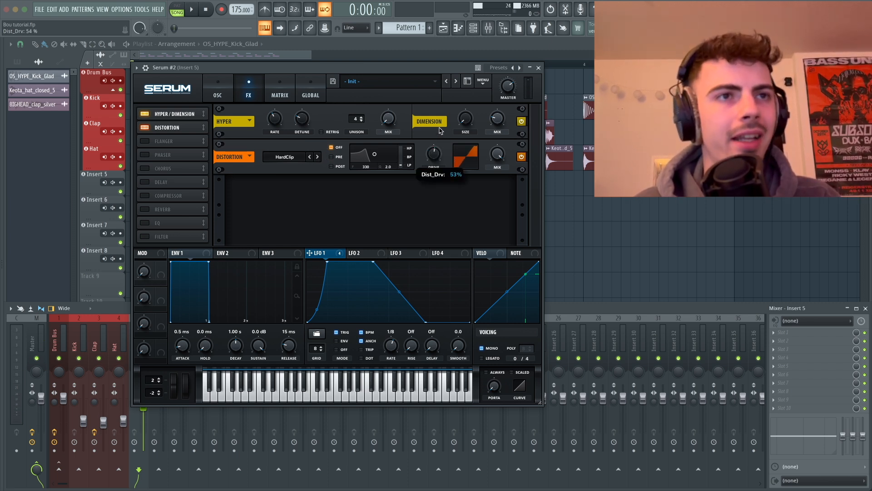
drag(334, 254, 431, 151)
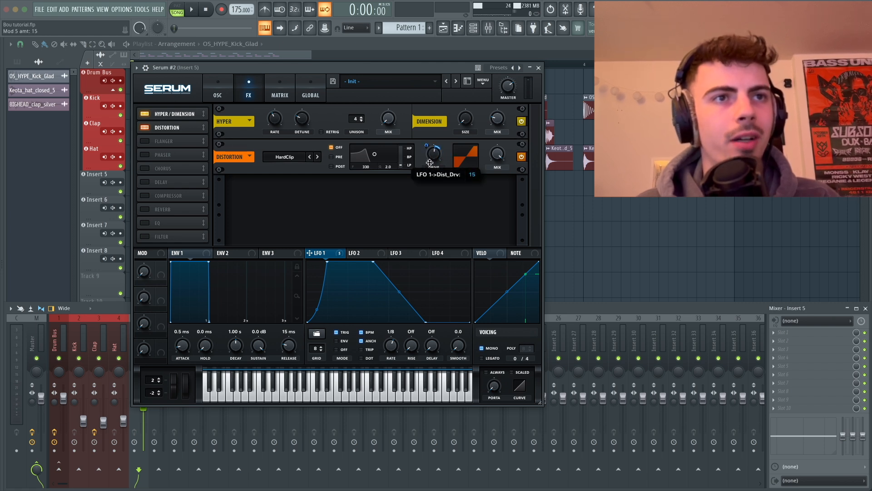
key(d)
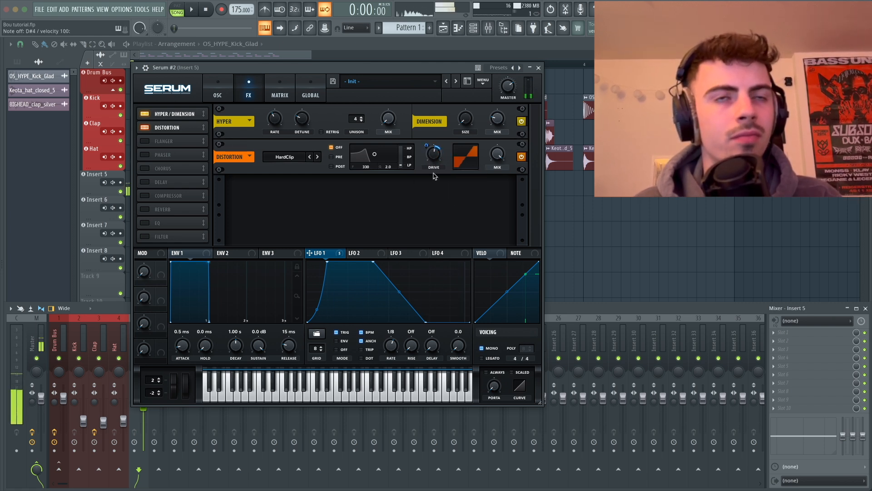
Step: Enable the phaser directly after the distortion, set its frequency to about 253 Hz, and play test notes
click(145, 155)
drag(188, 156, 188, 141)
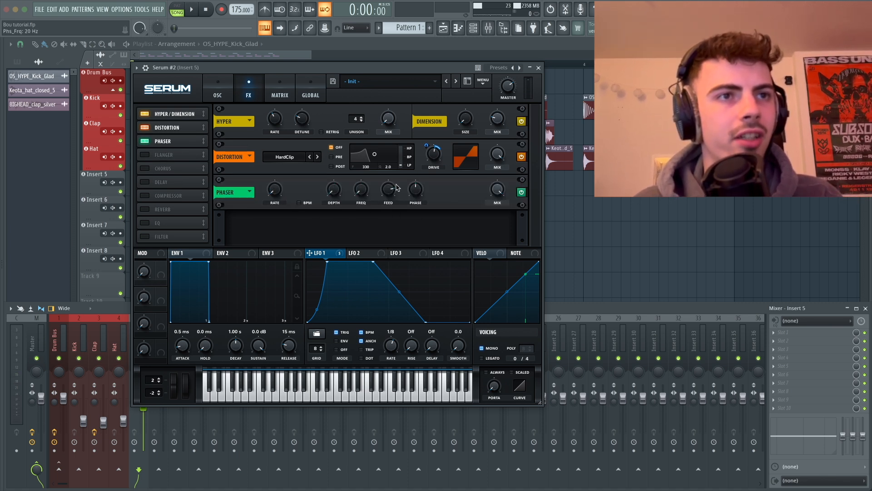
drag(367, 190, 373, 151)
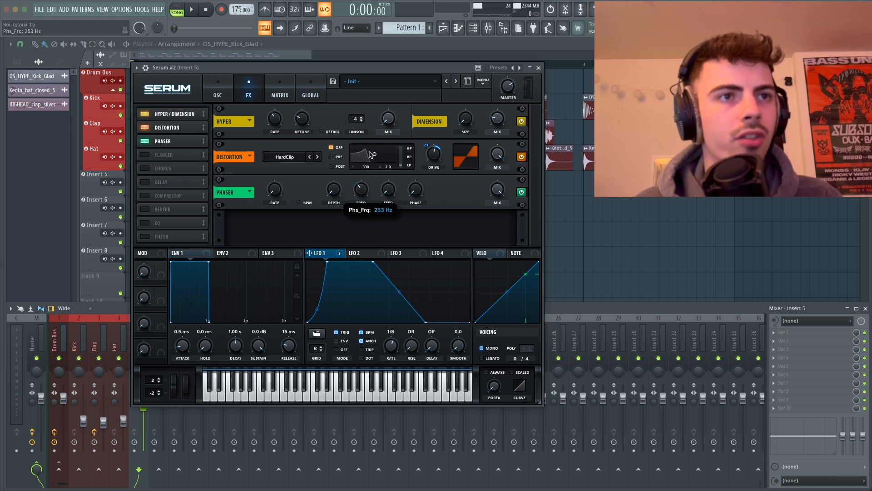
key(c)
key(d)
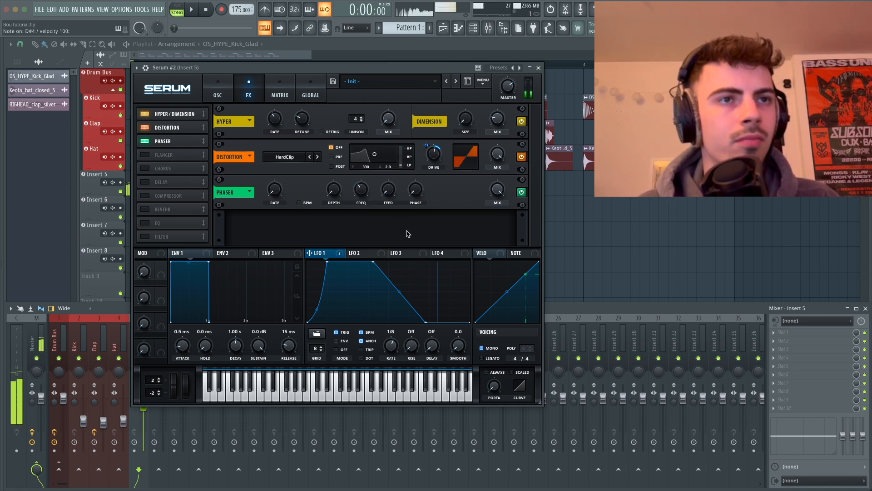
Step: Enable the compressor directly after the phaser and set its gain to about 6.1 dB
click(144, 196)
drag(171, 196, 175, 153)
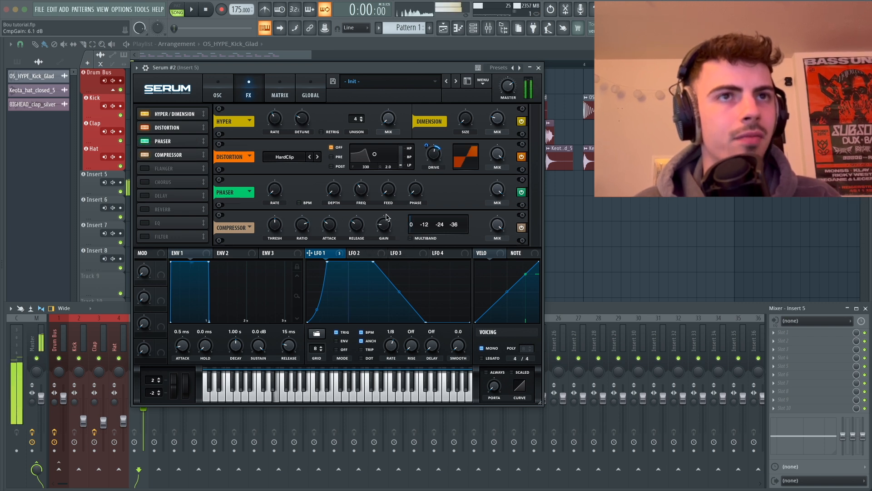
Step: Enable the EQ directly after the compressor and modulate its high-band gain with LFO 1, adjusting the modulation amount
click(144, 223)
drag(172, 223, 173, 168)
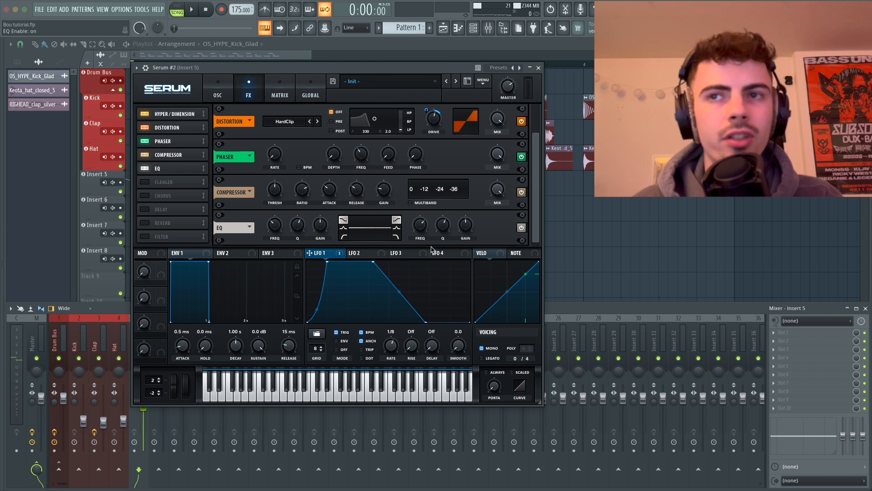
drag(318, 252, 471, 222)
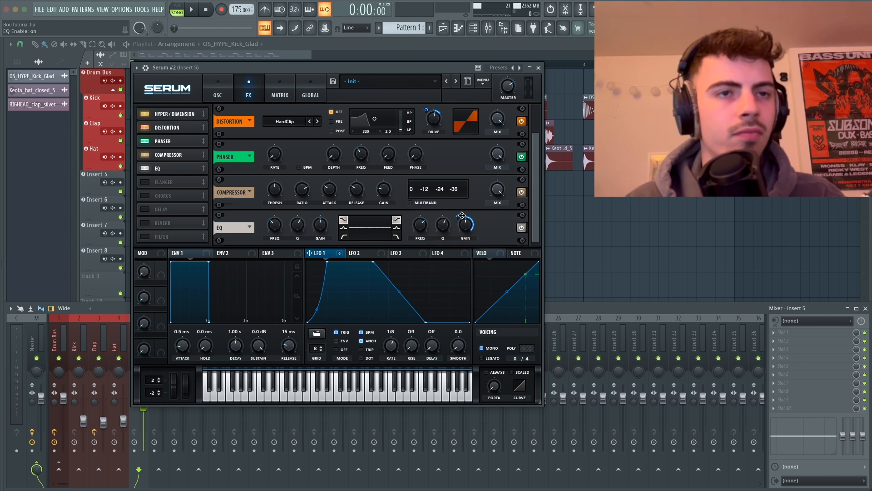
drag(461, 215, 468, 264)
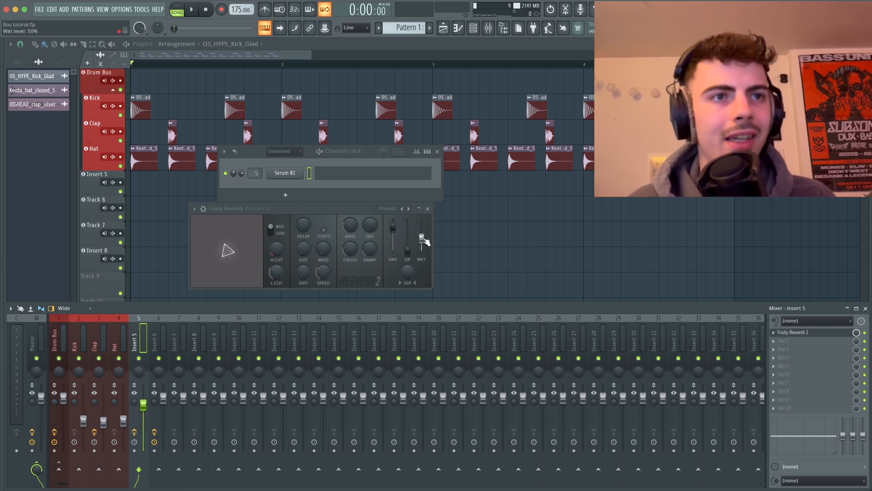
Step: Play test notes to audition the bass through Insert 5's Fruity Reverb 2, Effector, Fruity Fast Dist and FabFilter Pro-Q 3 processing
key(c)
key(d)
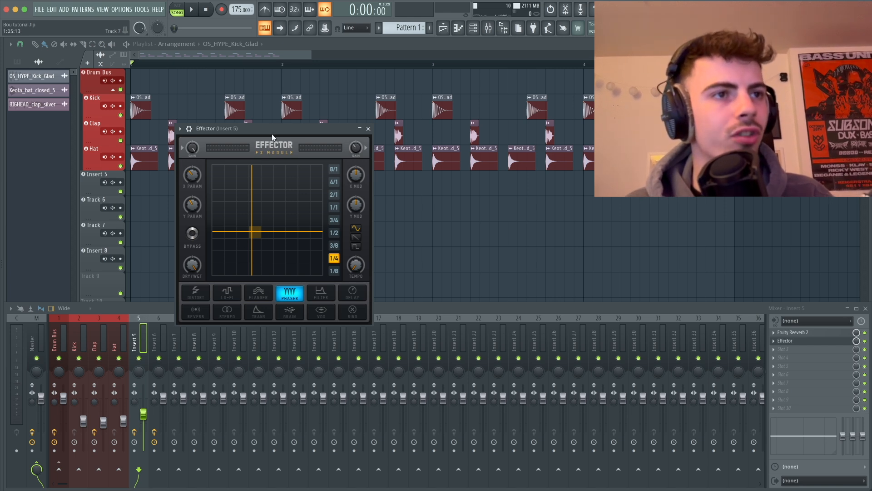
key(v)
key(d)
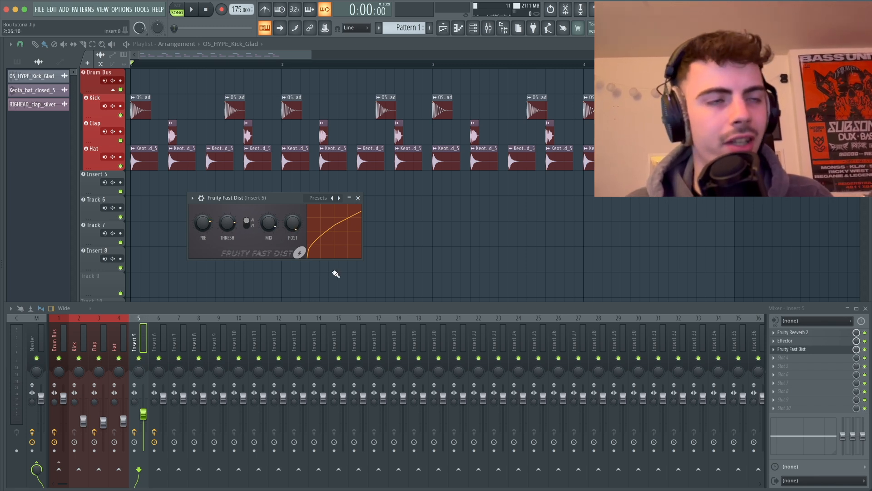
key(d)
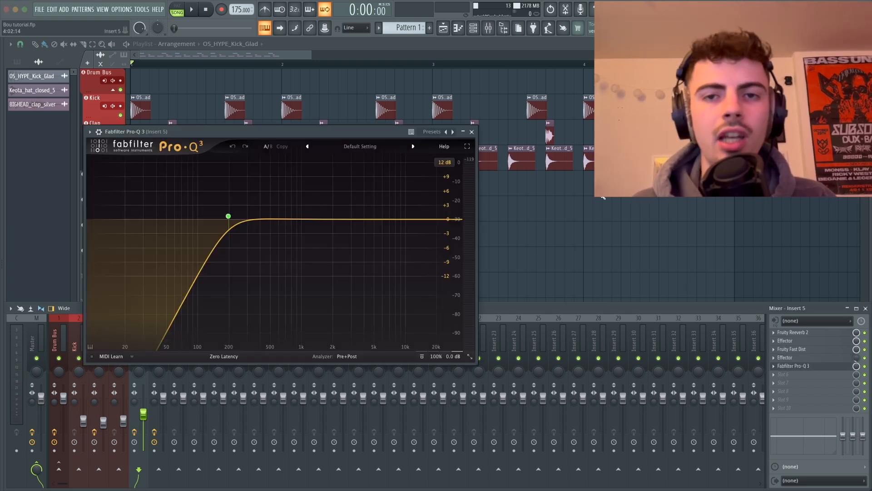
key(d)
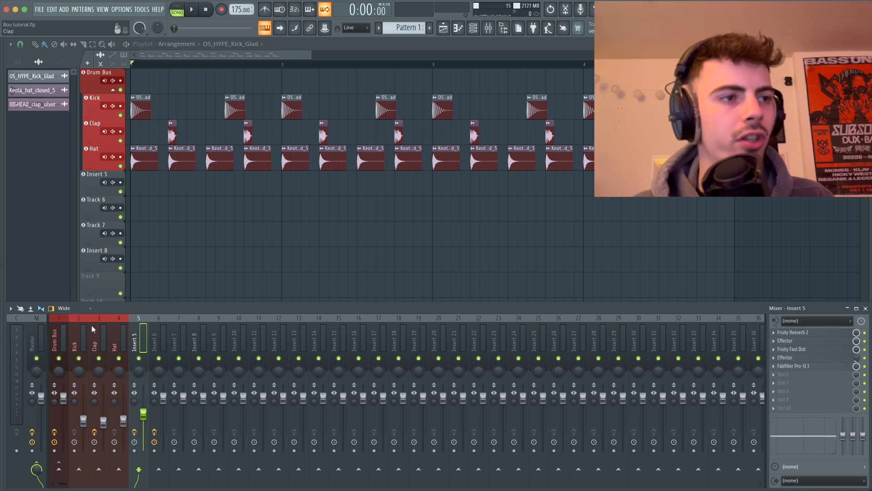
Step: Route the Kick mixer track to Insert 5 as a sidechain with the send level at 0%
click(82, 339)
click(137, 470)
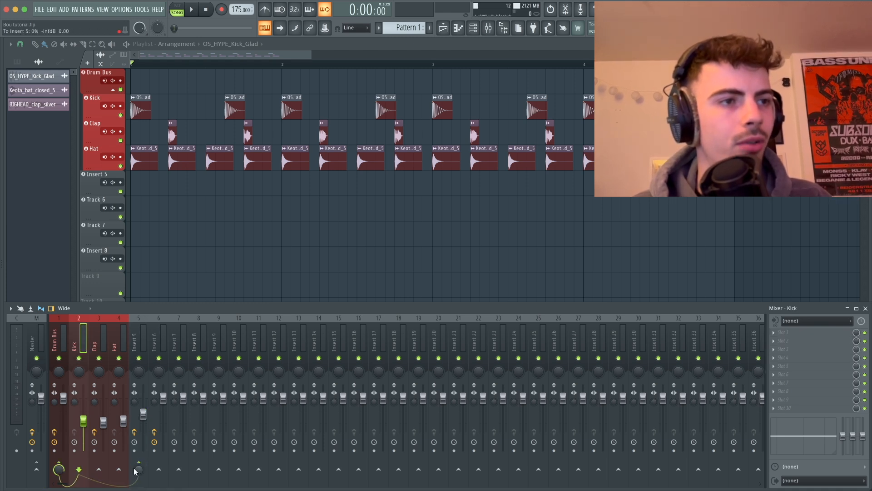
Step: Load Fruity Limiter in Insert 5's last effect slot in compressor mode, with a ratio of about 7.3:1 and a lowered threshold
click(138, 364)
click(803, 409)
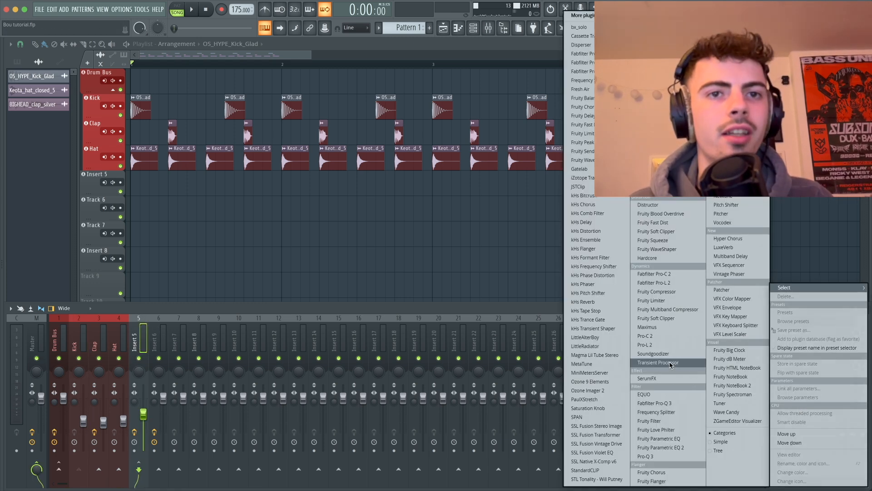
click(659, 301)
click(145, 258)
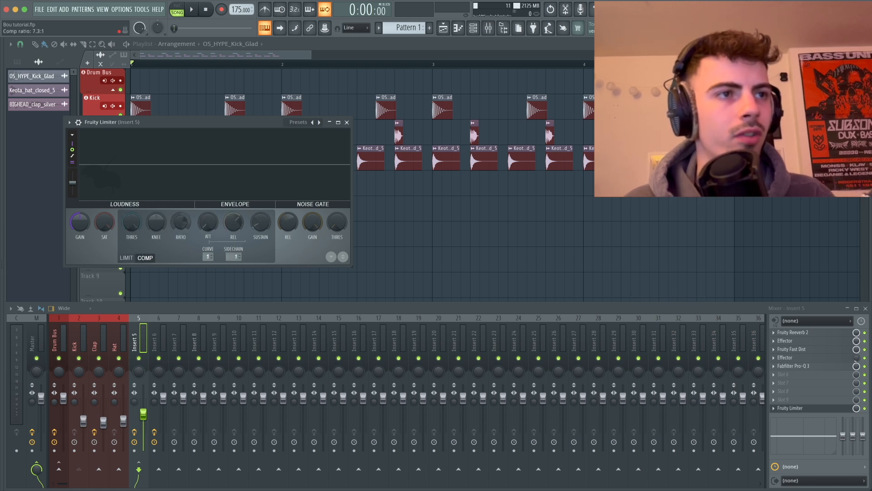
drag(135, 222, 135, 282)
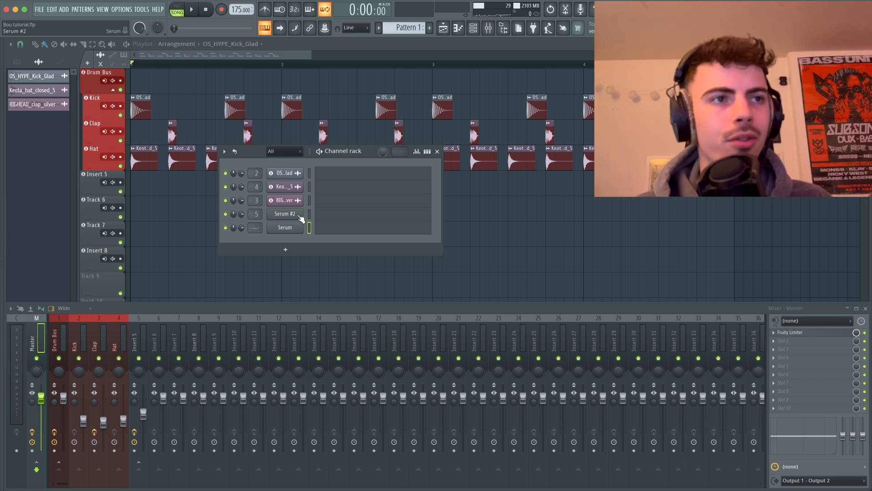
Step: Reshape LFO 1 in Serum #3 to rise and hold at maximum, set it to envelope mode, and play test notes
click(300, 217)
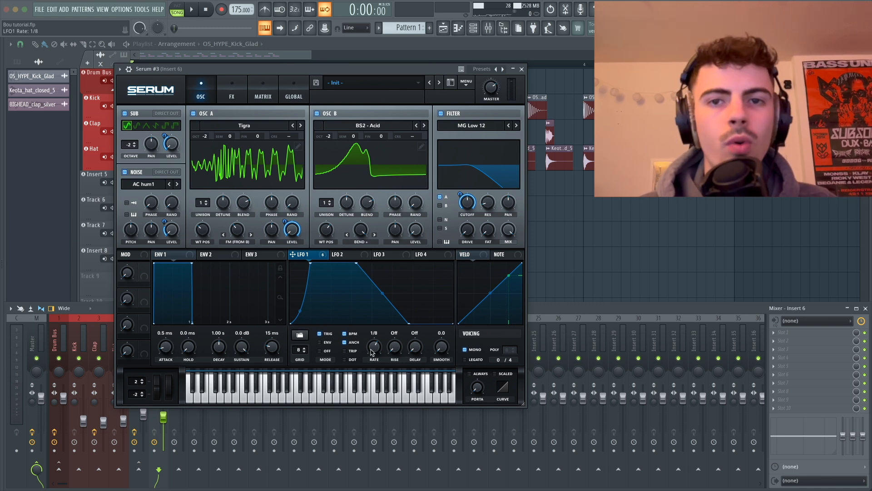
double_click(356, 265)
drag(409, 324, 463, 252)
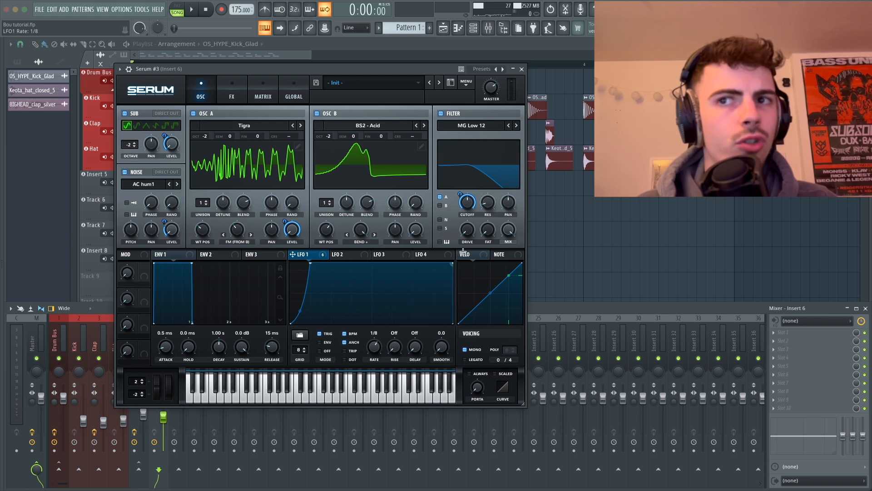
click(327, 342)
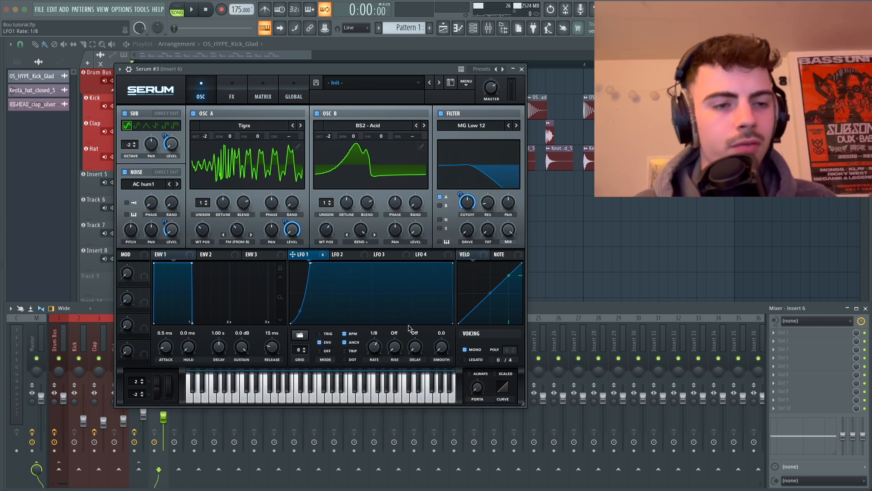
key(d)
key(d)
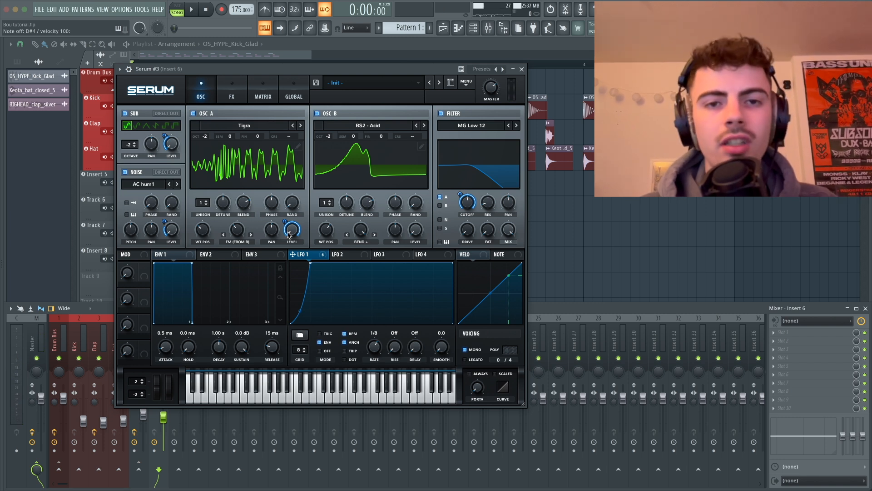
Step: Remove all modulators from oscillator A's level in Serum #3
mouse_move(289, 233)
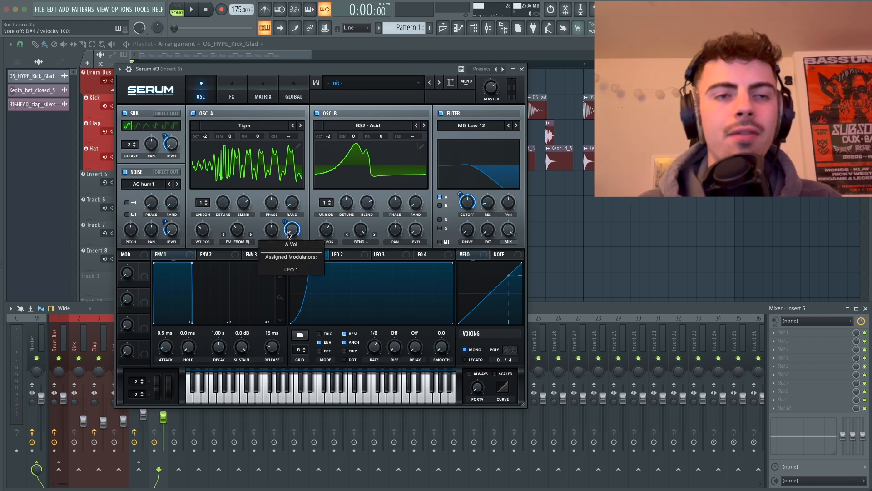
right_click(289, 233)
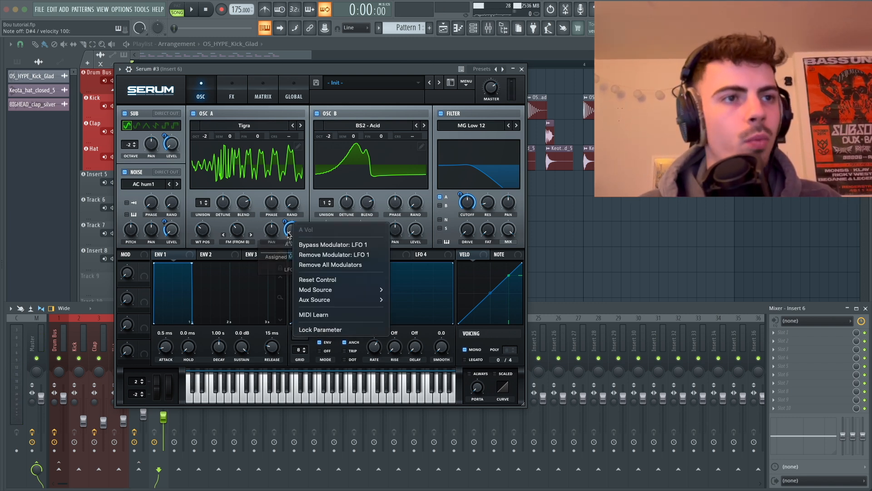
click(312, 265)
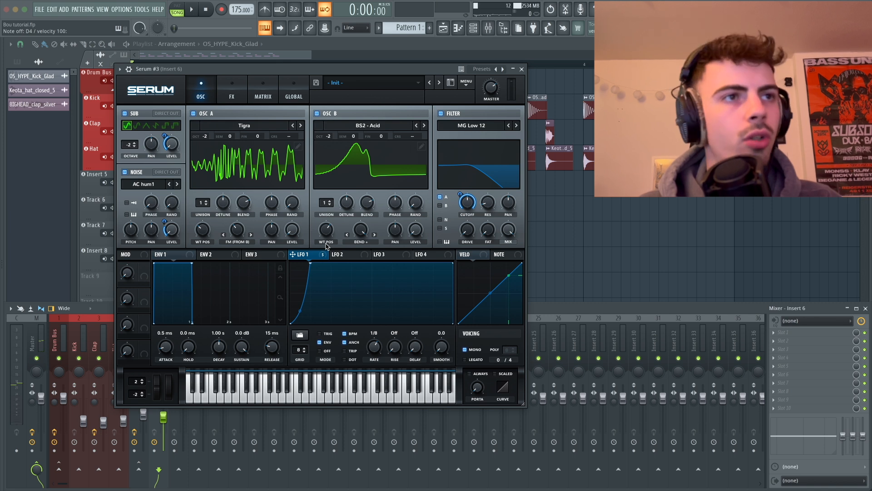
Step: Set LFO 2 to trigger mode at a 1/16 rate with a flat-topped shape, and assign it to oscillator A's level
click(346, 255)
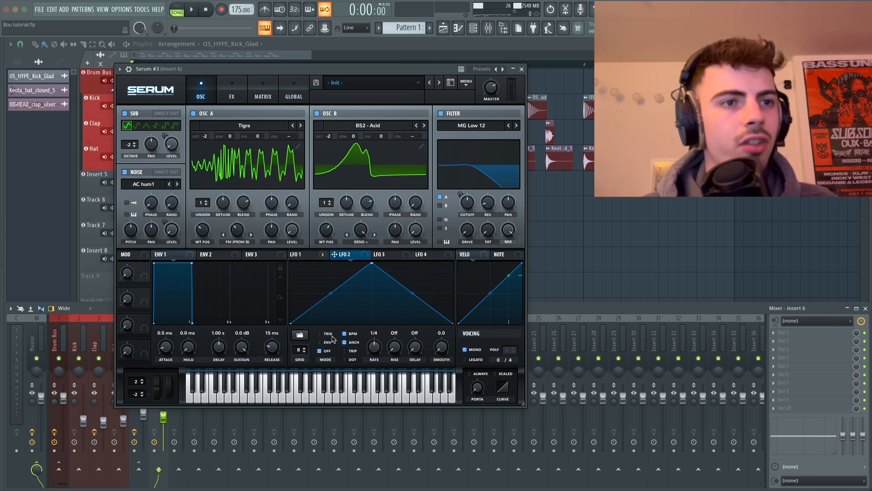
drag(375, 342, 376, 338)
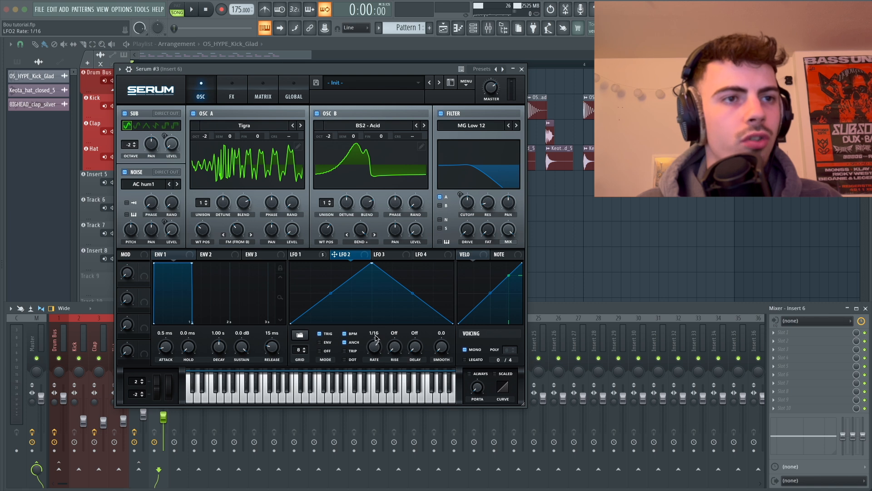
drag(370, 263, 316, 245)
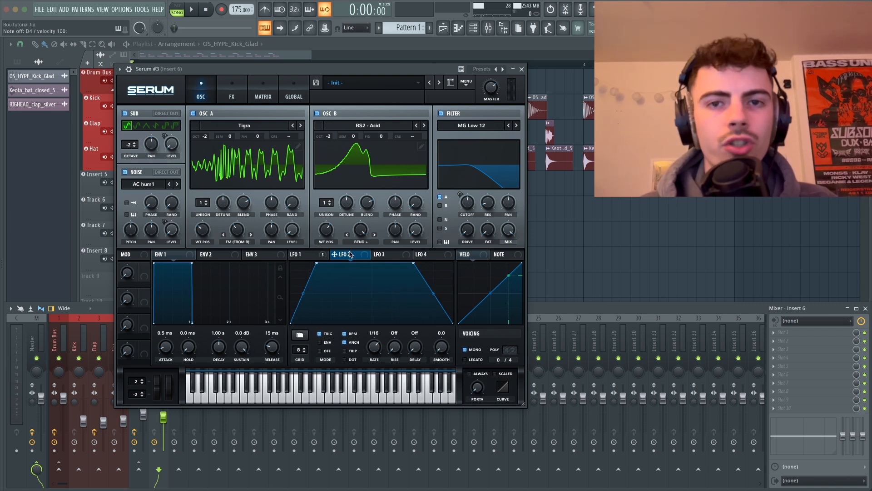
drag(350, 254, 292, 229)
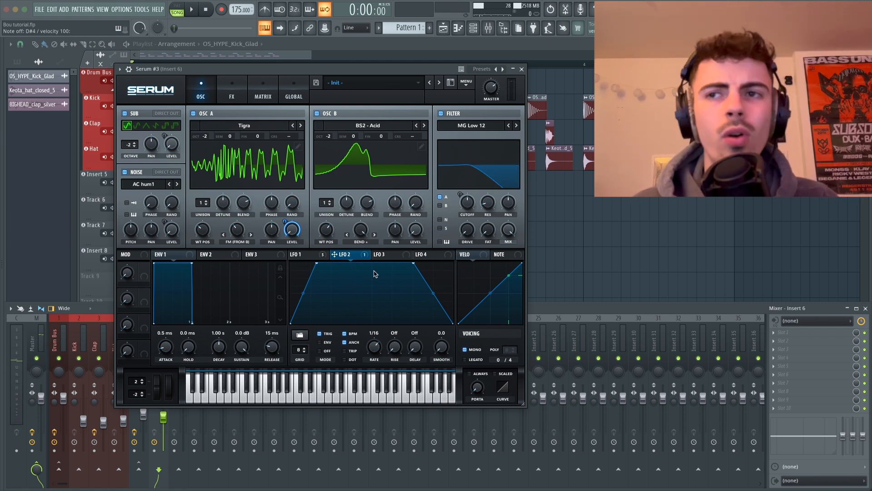
Step: Curve LFO 3's rise, set it to trigger mode at 1/16, and assign it to the fine tuning of oscillators A and B
click(398, 258)
drag(332, 294, 335, 298)
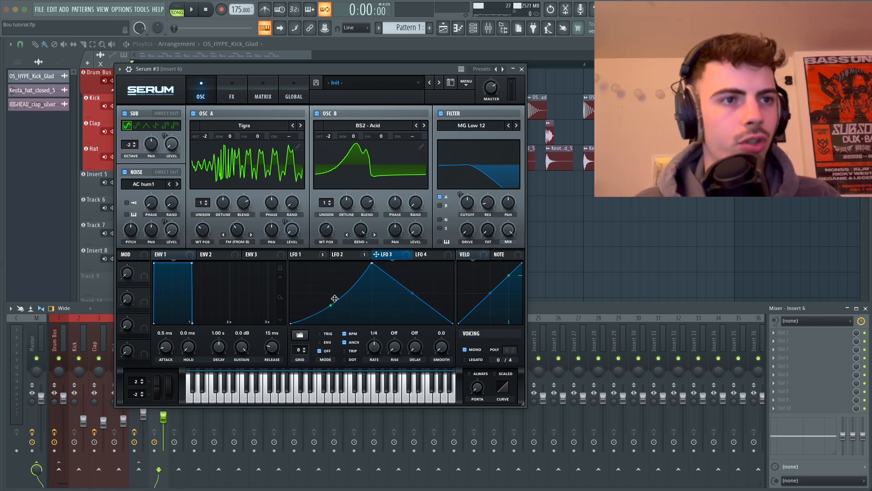
click(319, 333)
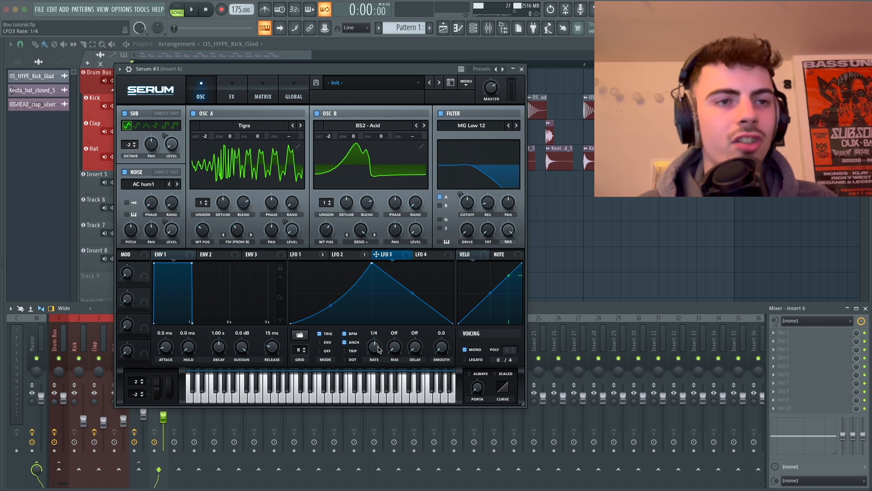
drag(377, 342, 379, 337)
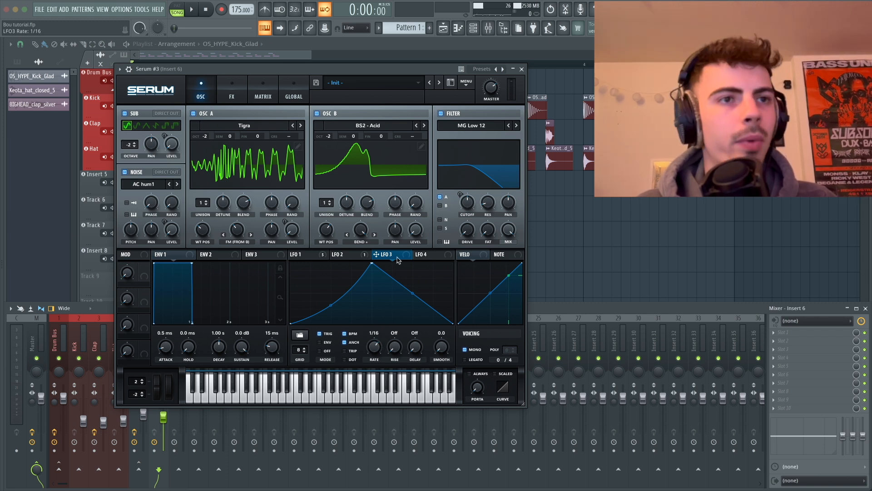
drag(377, 255, 259, 138)
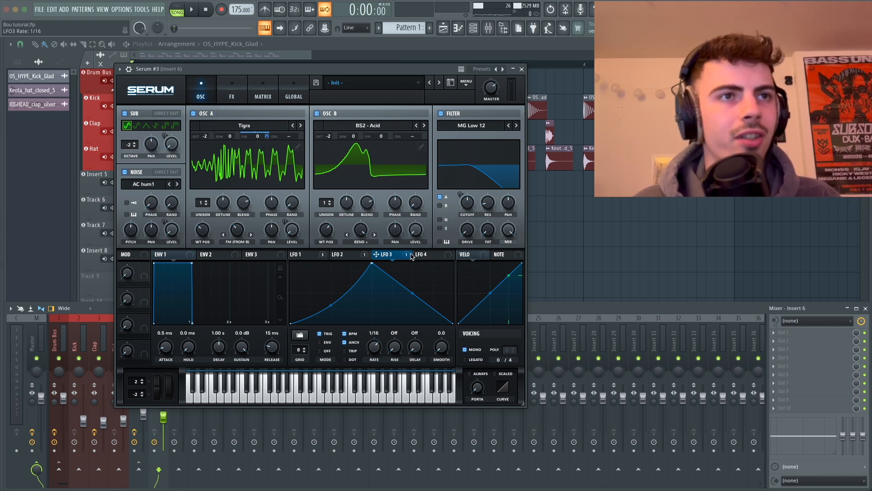
drag(376, 254, 386, 136)
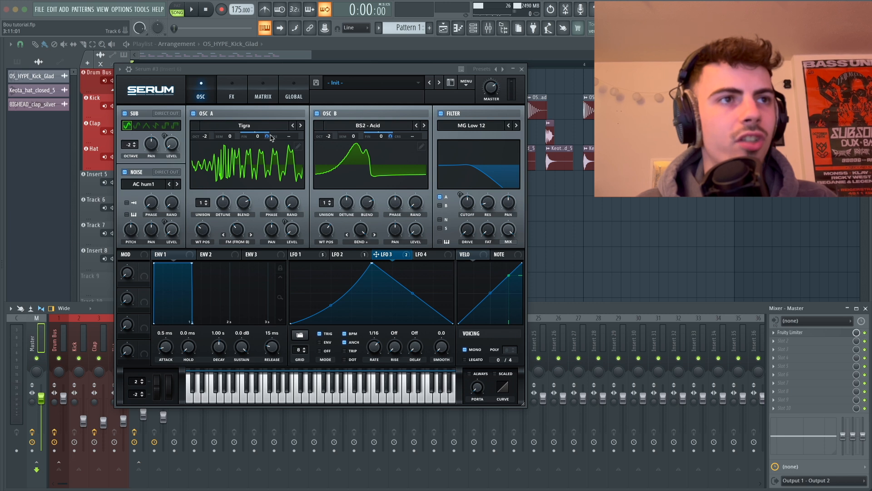
Step: Set LFO 3's fine-tune modulation amount to about 66 on oscillator A and a similar amount on oscillator B
drag(267, 135, 268, 143)
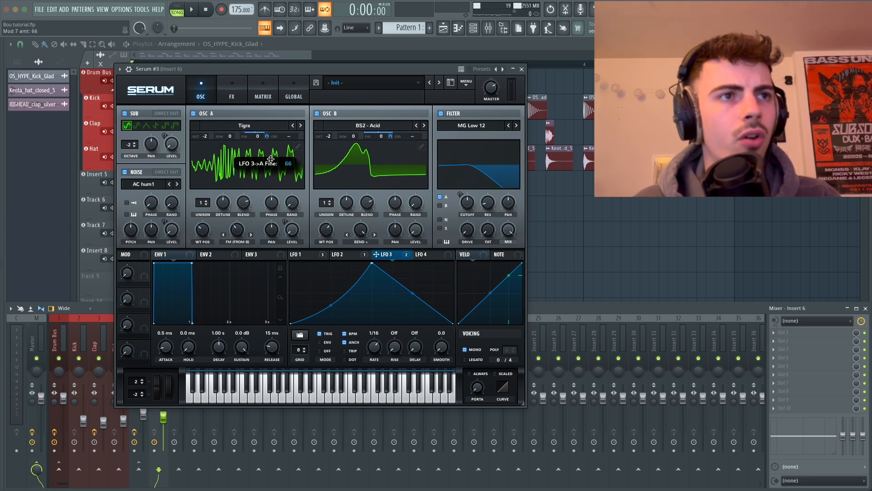
drag(390, 136, 392, 147)
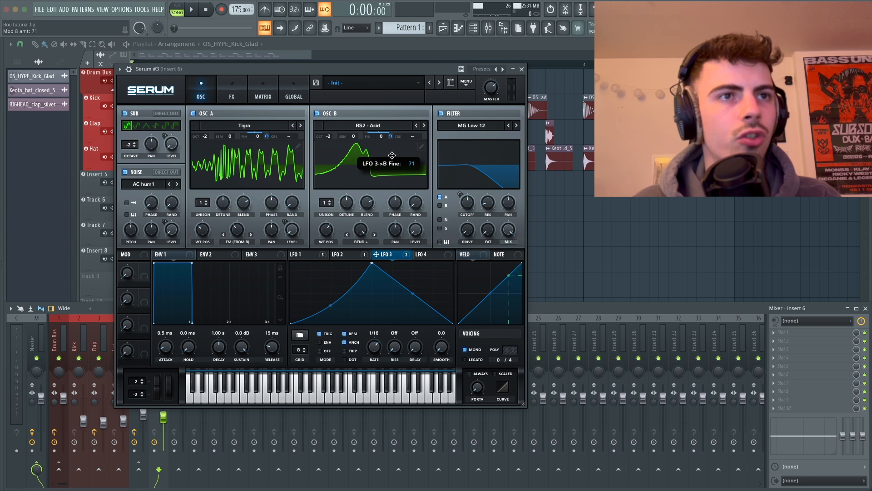
drag(392, 155, 393, 158)
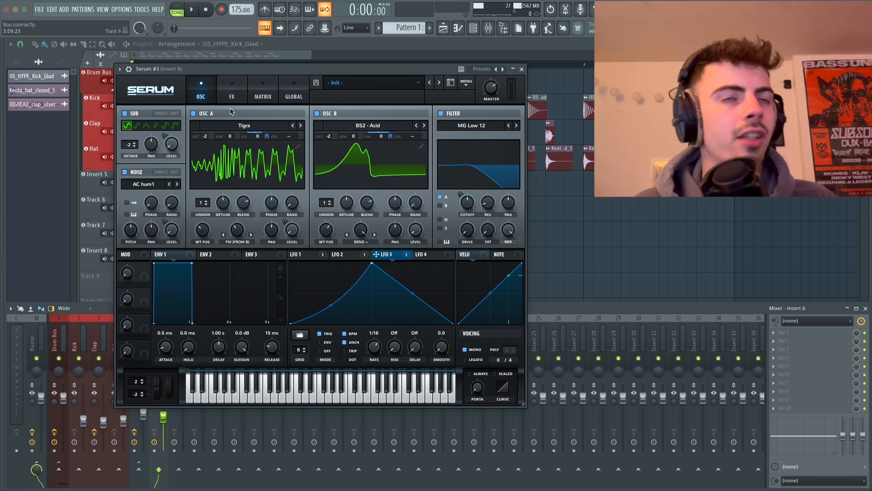
Step: Assign LFO 3 to modulate a parameter in Serum #3's effects rack
click(233, 93)
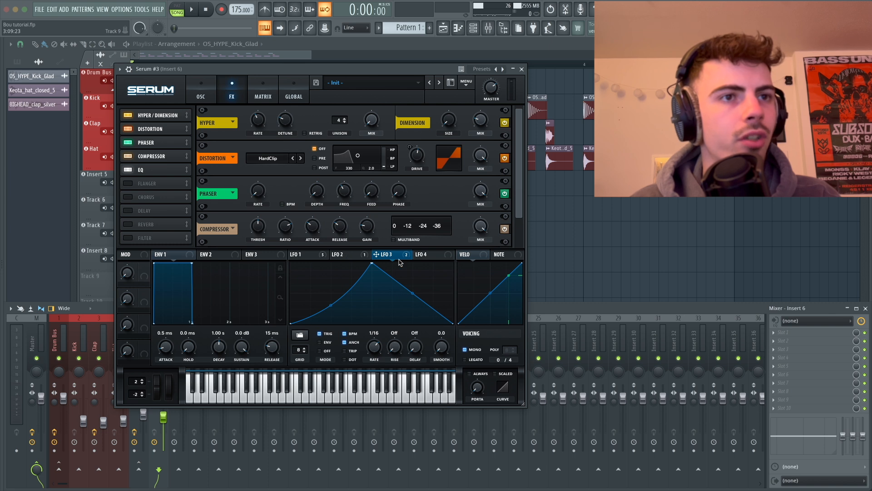
drag(400, 258, 349, 225)
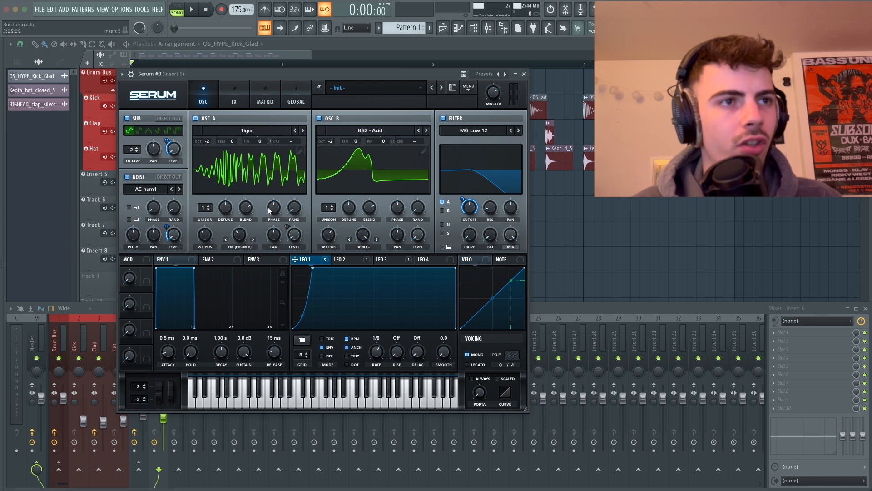
mouse_move(270, 210)
drag(270, 210, 279, 285)
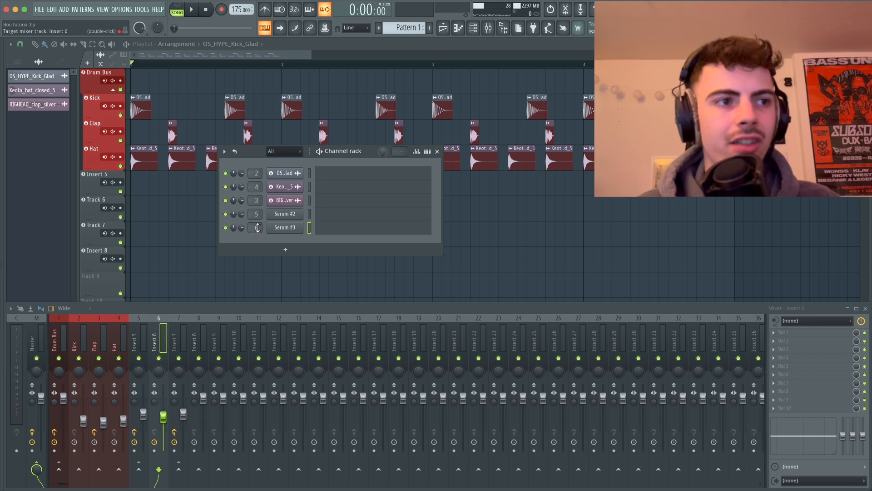
Step: Copy Insert 5's mixer track state with its effects onto Insert 6, and play a test note
right_click(144, 345)
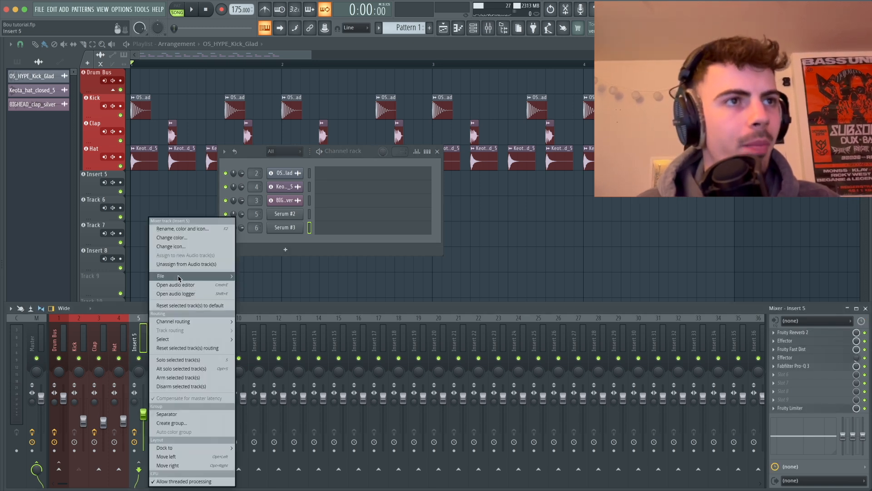
mouse_move(178, 278)
click(263, 157)
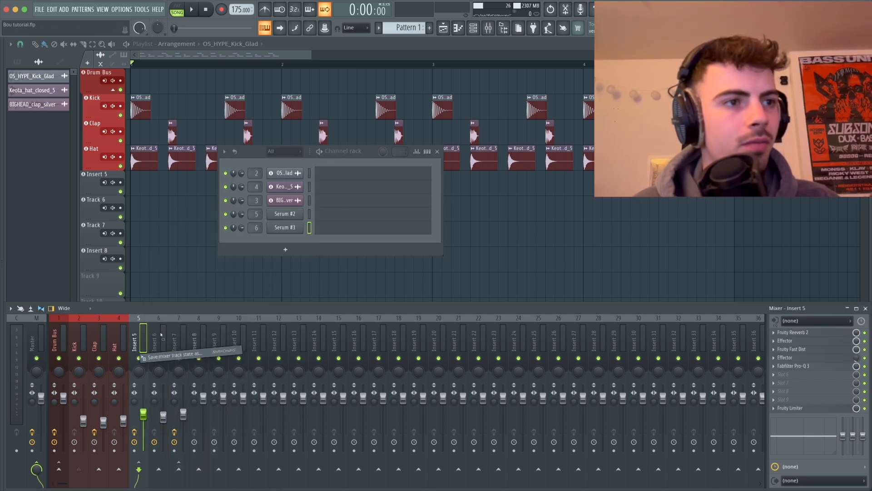
drag(160, 334, 161, 335)
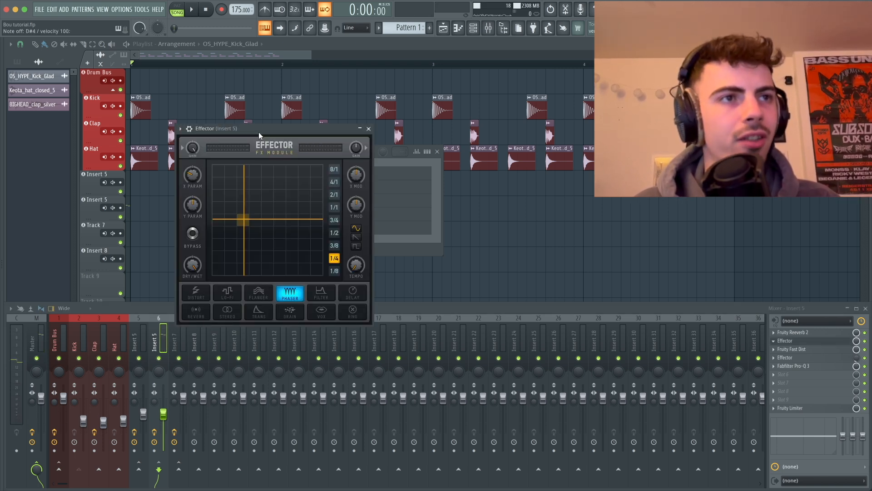
key(d)
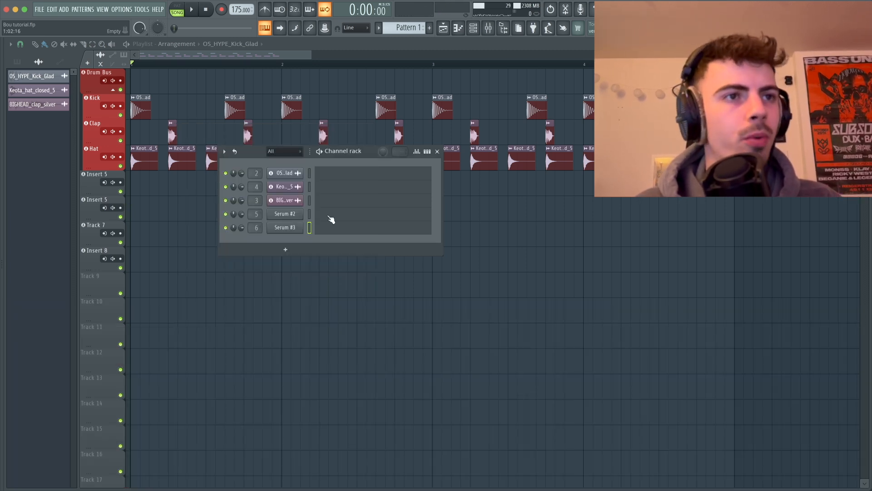
Step: In Serum #2's piano roll, place a three-step D#4 note starting half a step into bar 1
click(330, 219)
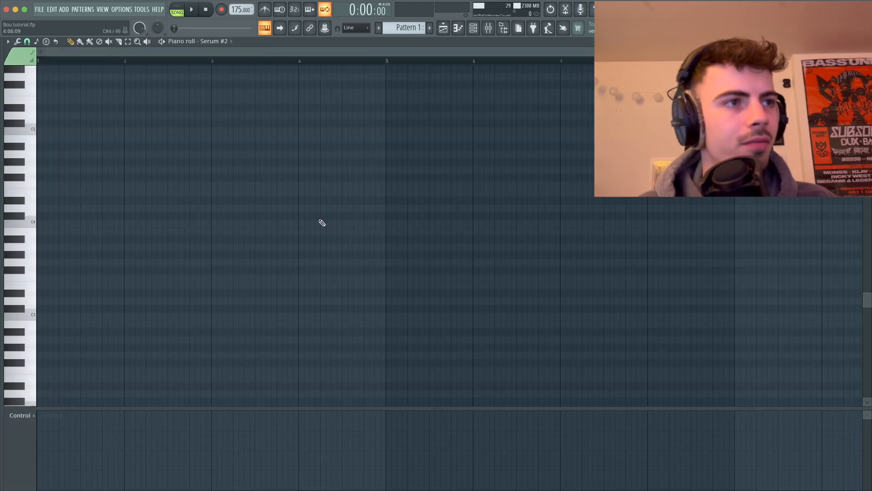
click(16, 202)
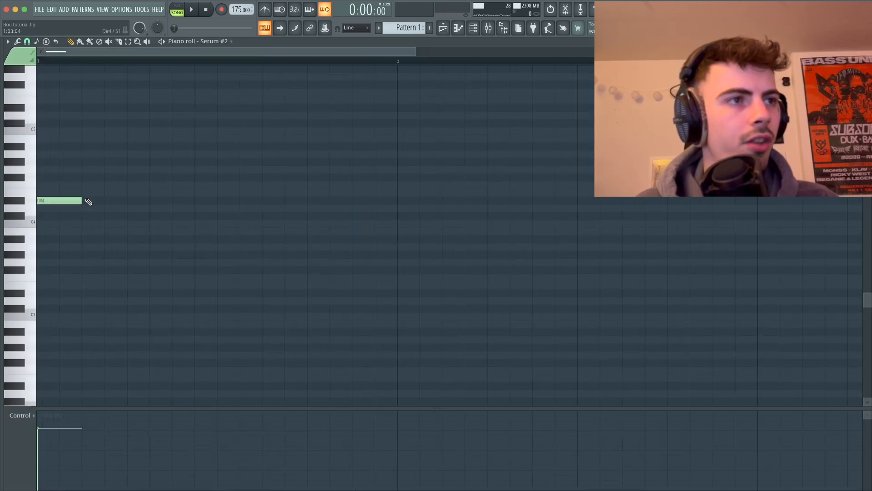
drag(80, 200, 100, 201)
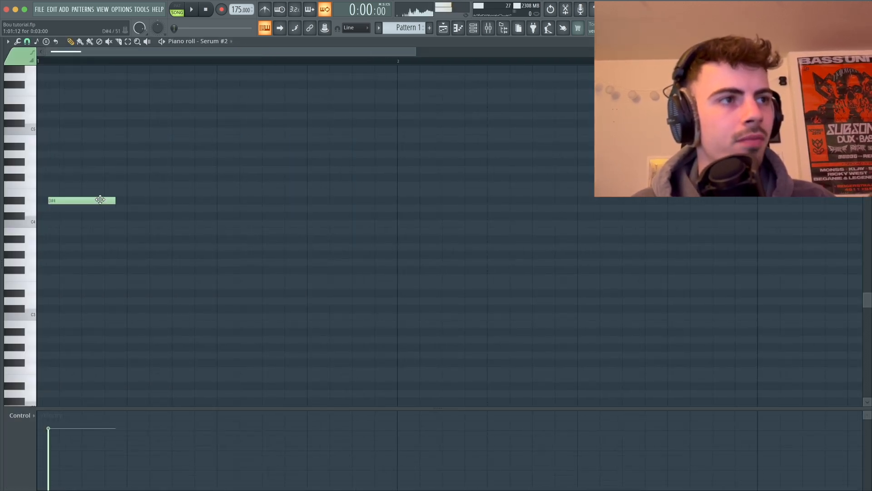
key(F5)
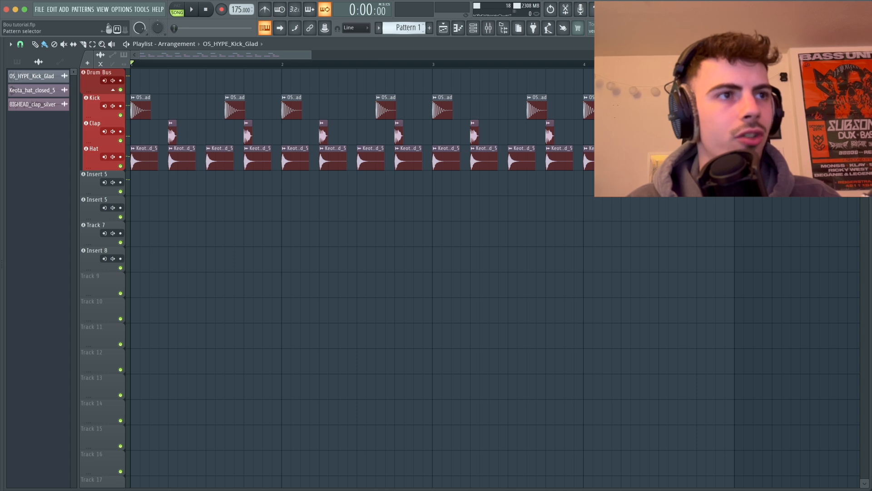
Step: Place a Pattern 1 clip at the start of the playlist and move it down to Track 9
click(406, 29)
drag(179, 187, 132, 184)
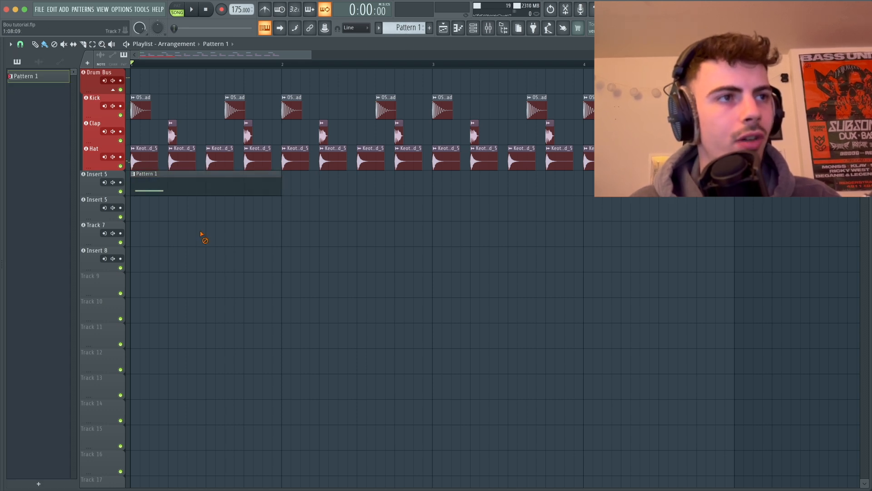
drag(203, 191, 195, 288)
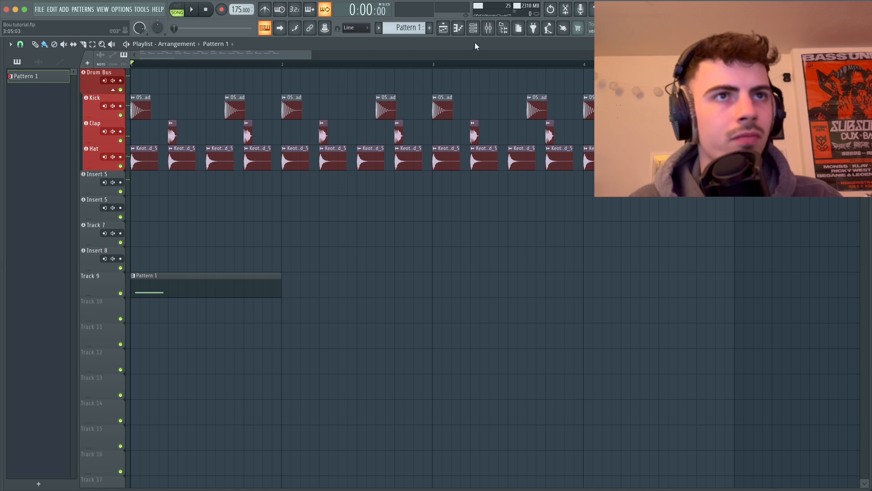
Step: In Serum #3's piano roll, place a D#4 note on beat 4 of bar 1 and lengthen it to one full bar
click(473, 29)
click(386, 215)
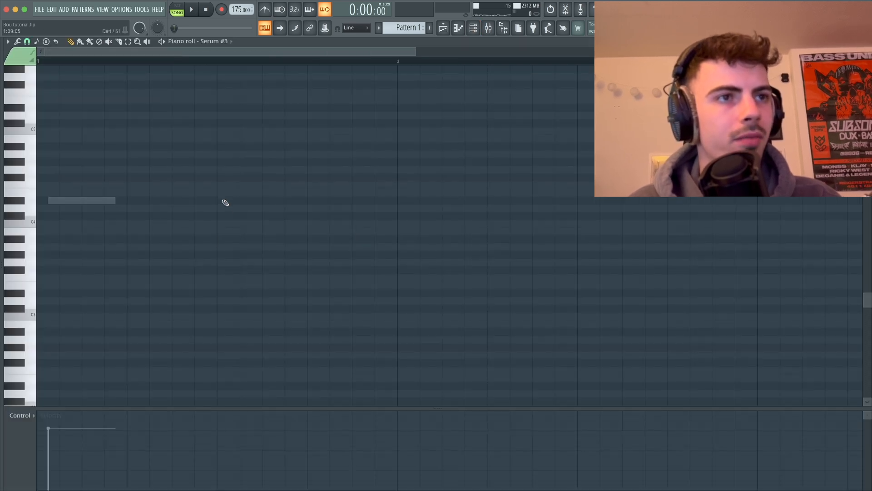
click(307, 199)
drag(373, 201, 397, 200)
scroll(287, 211, down, 4)
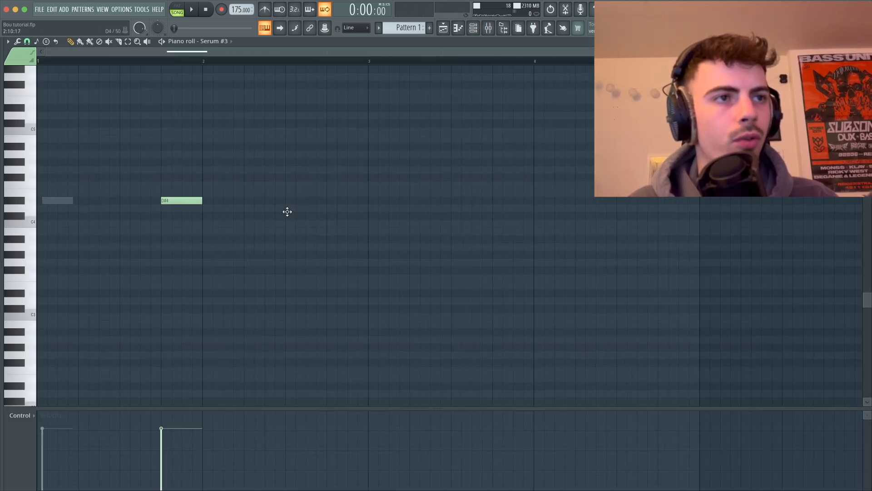
drag(202, 201, 326, 200)
Step: Repeat the bass phrase two bars on by copying Serum #2's short D#4 note and Serum #3's long note, raising the long copy to E4
key(space)
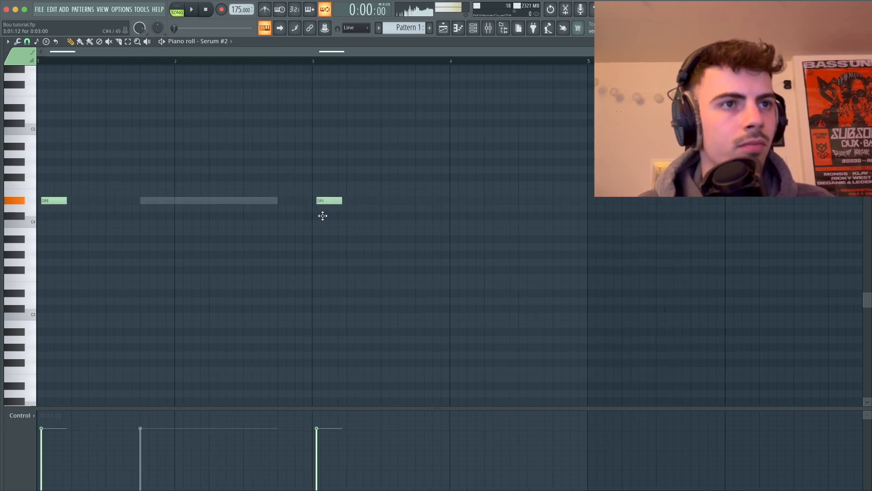
drag(322, 214, 325, 214)
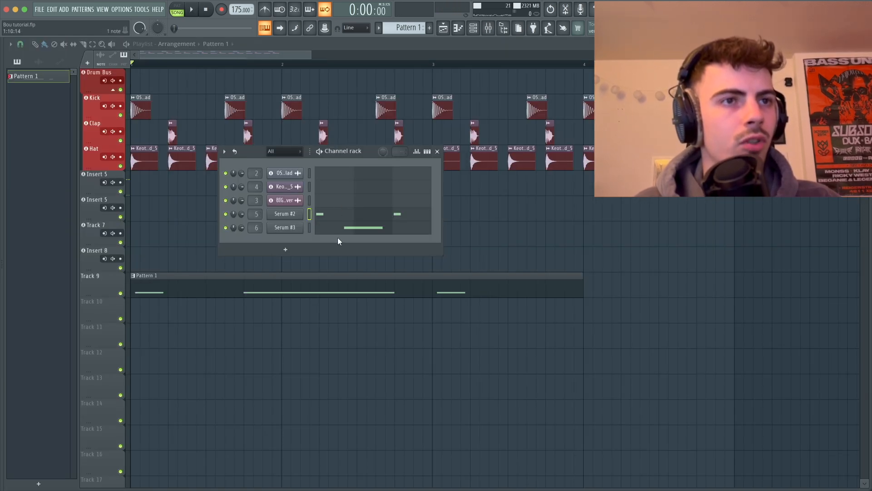
click(335, 228)
drag(189, 200, 465, 209)
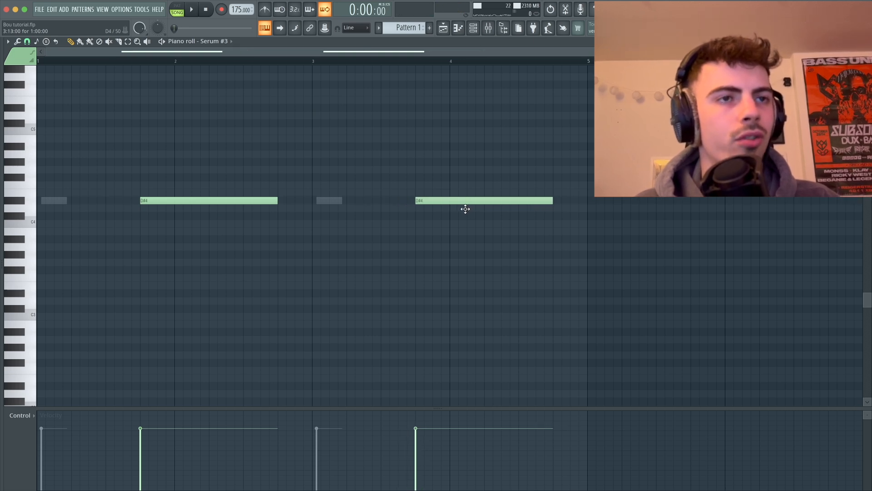
key(ctrl+z)
key(ctrl+z)
ctrl+click(437, 169)
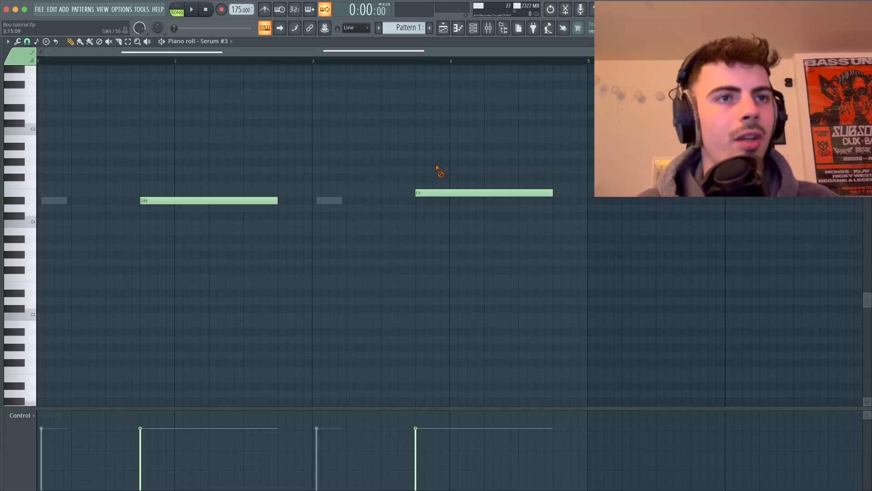
Step: Return to the playlist and play back the four-bar loop with the extended bass phrase
key(Escape)
key(Escape)
key(space)
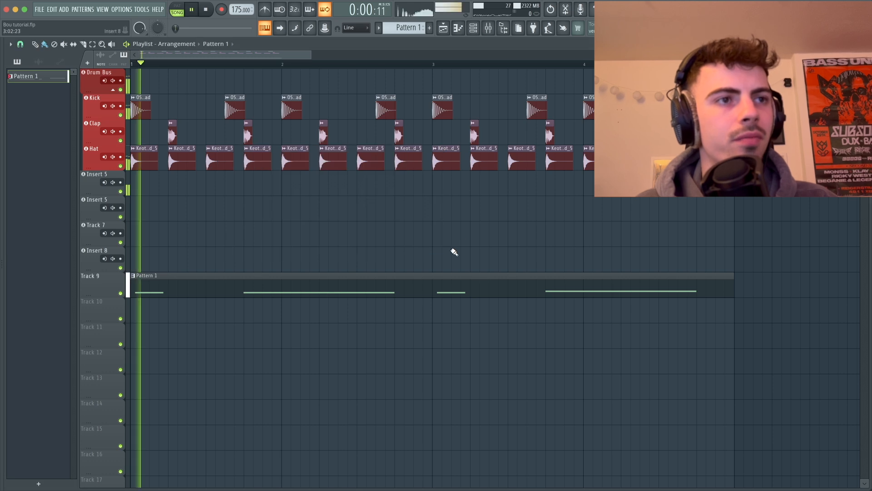
scroll(454, 251, down, 3)
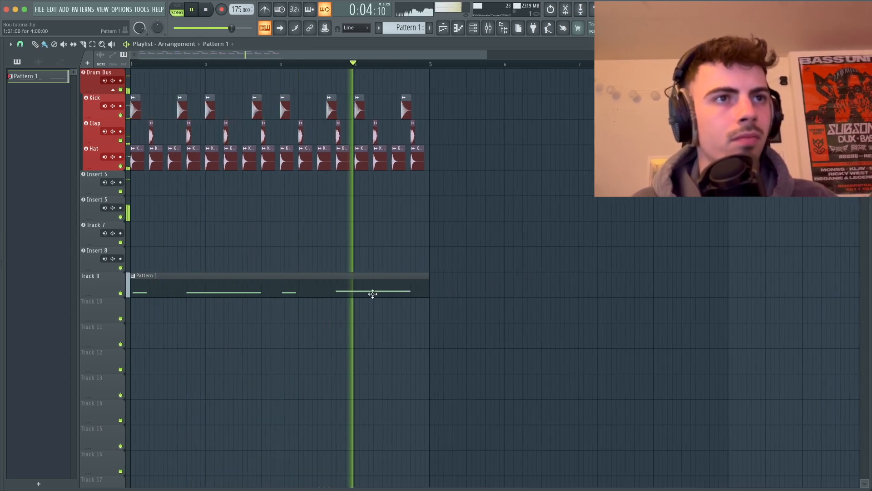
key(space)
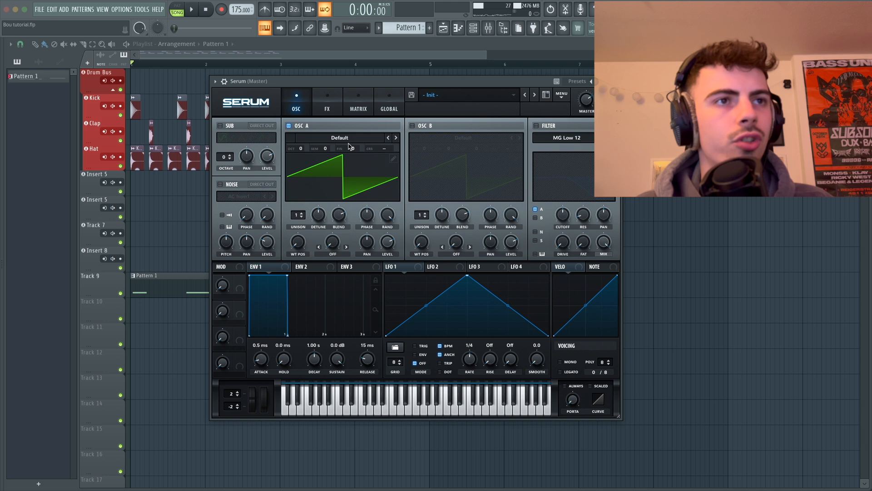
Step: Load the Basic Shapes wavetable into oscillator A of the new Serum and set its random phase to 0%
click(349, 145)
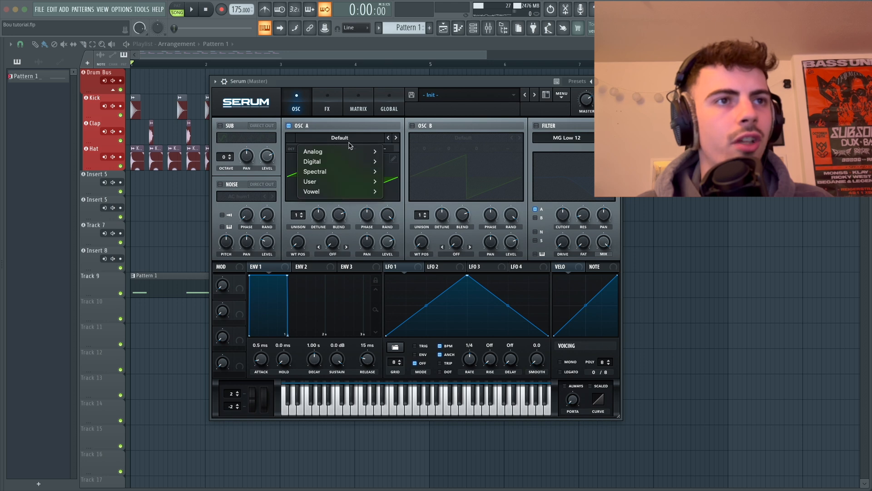
mouse_move(318, 148)
click(411, 140)
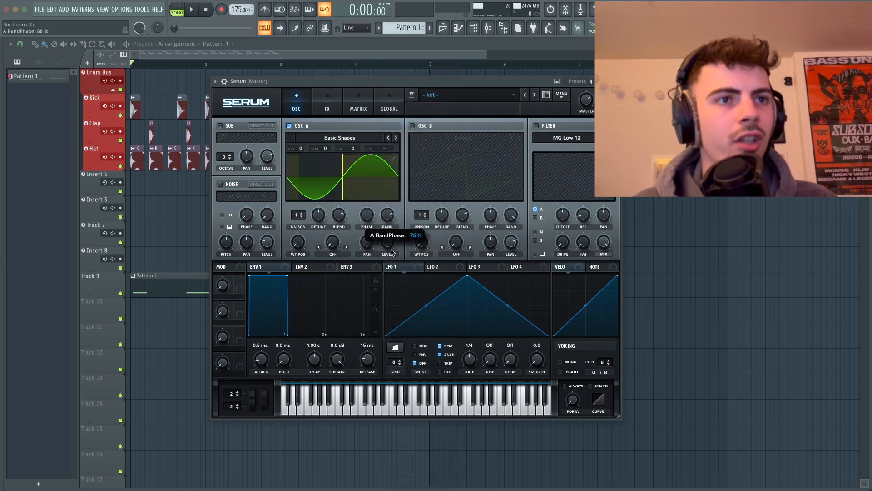
Step: In oscillator A's wavetable editor, change the first harmonic's phase and raise harmonic bin 3 to about 37%
click(393, 158)
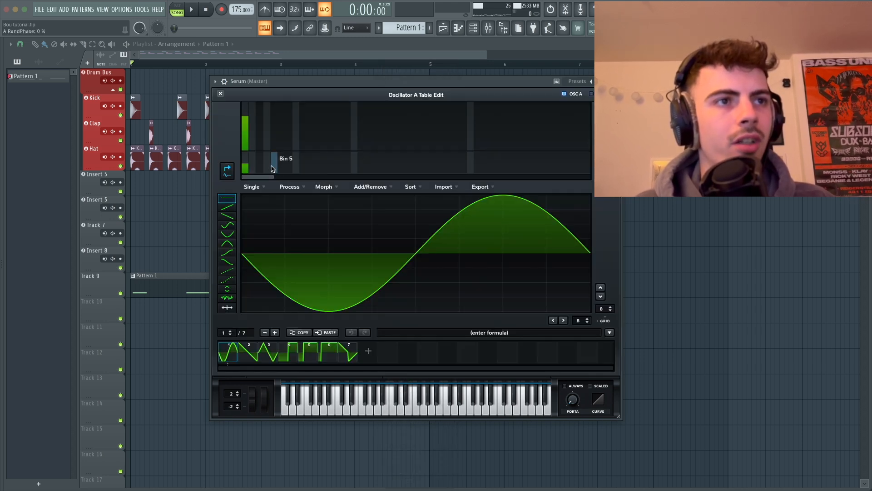
click(246, 173)
click(261, 134)
drag(261, 132, 261, 132)
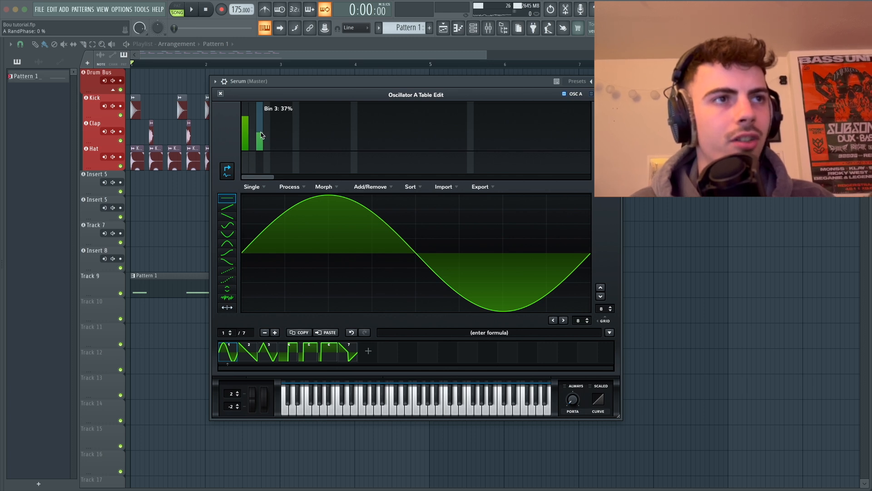
click(220, 93)
Step: Lower oscillator A by two octaves and play test notes on the sub bass
drag(299, 145, 298, 174)
key(c)
key(d)
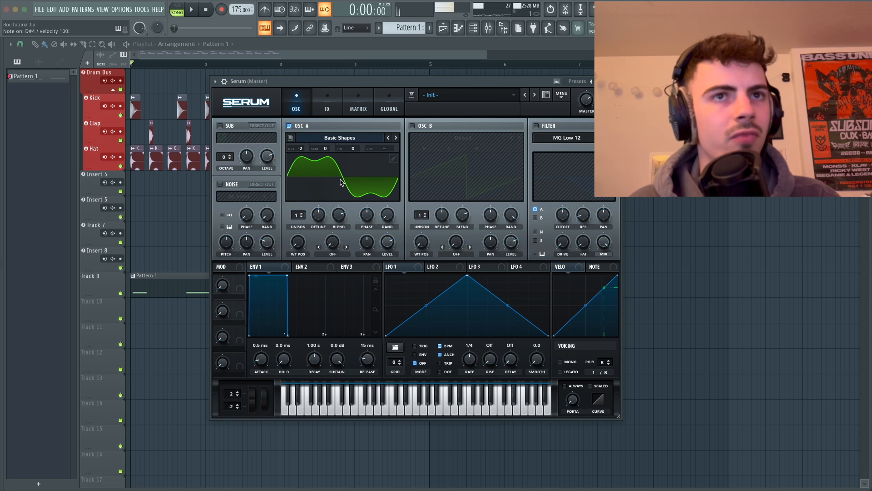
click(615, 81)
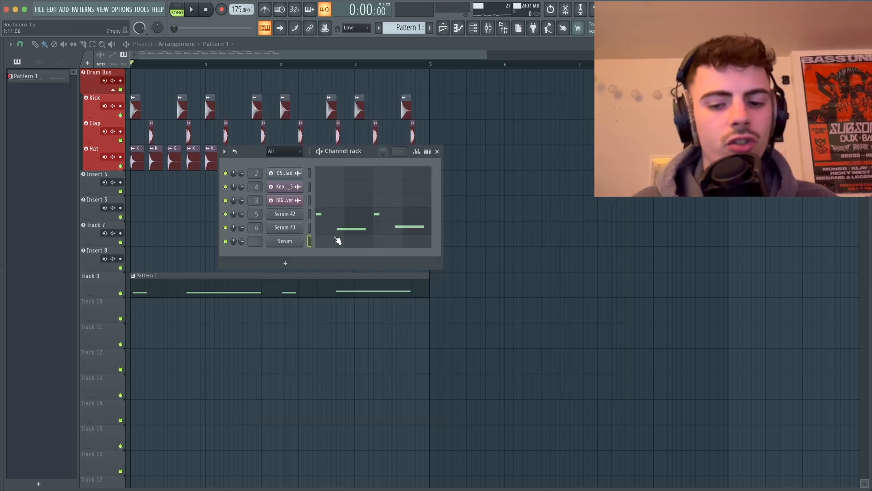
Step: Show the mixer and route the new Serum channel to mixer track 7
key(F9)
key(Right)
key(Right)
key(Right)
key(Right)
key(Right)
key(Right)
key(Right)
key(super+l)
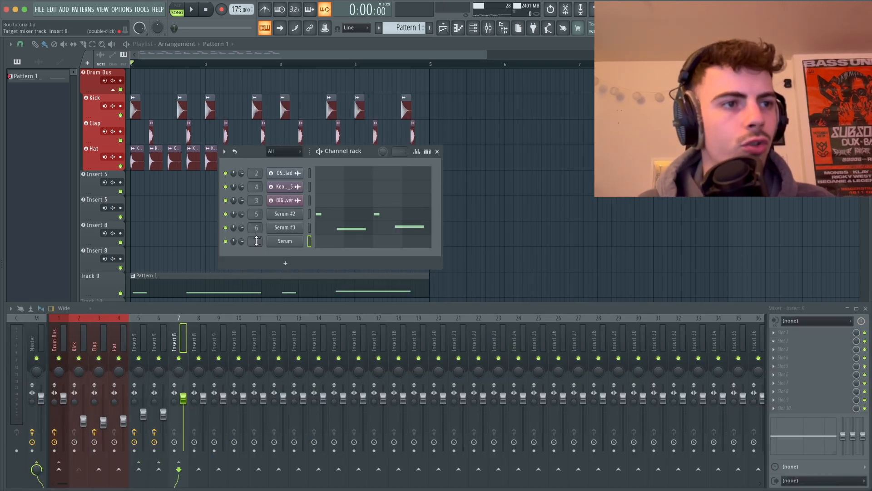
Step: Rename mixer tracks 5, 6 and 7 as Bass 1, Bass 2 and Sub Bass
right_click(139, 335)
click(139, 334)
text(Bass 1)
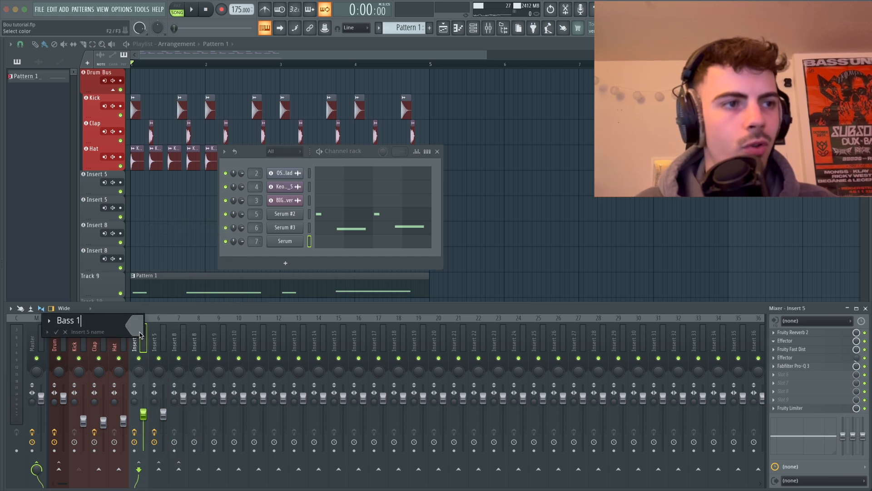
key(Return)
double_click(160, 324)
text(Bass 2)
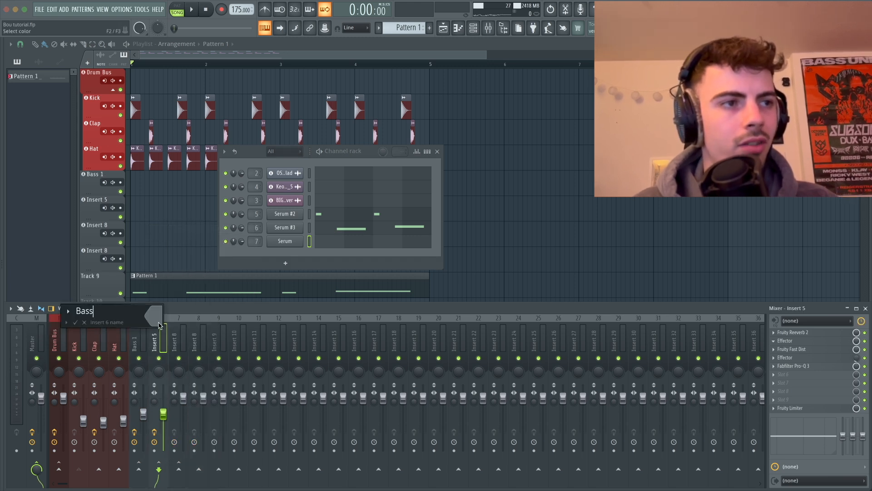
key(Return)
right_click(186, 327)
click(208, 229)
text(Sub Bass)
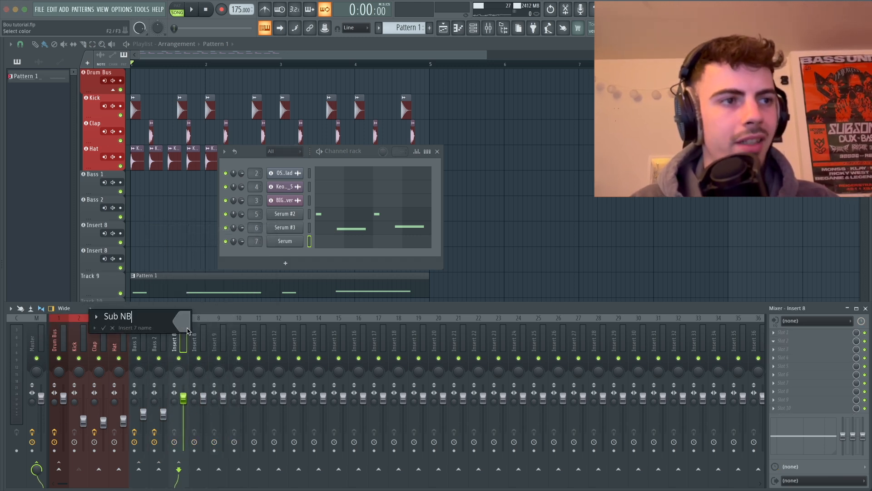
key(Return)
Step: In the sub bass Serum's piano roll, add one-bar D#4 and E4 notes matching Serum #3's ghost notes
click(354, 246)
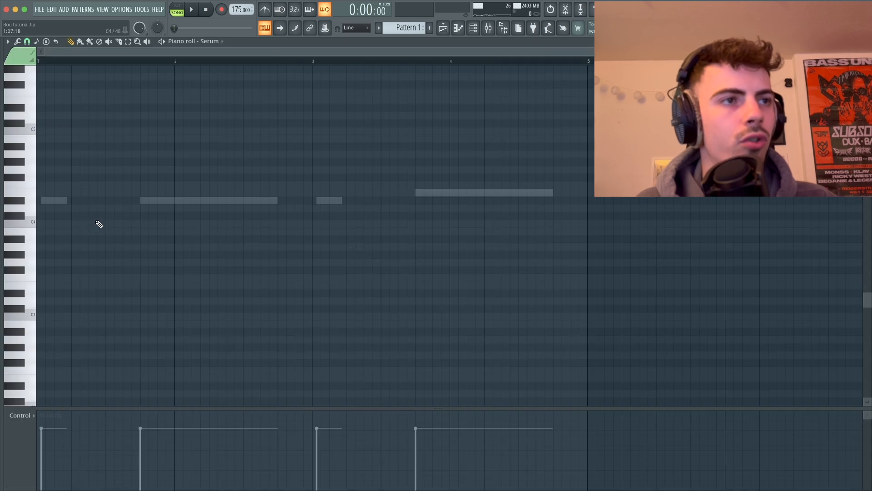
click(141, 202)
click(417, 192)
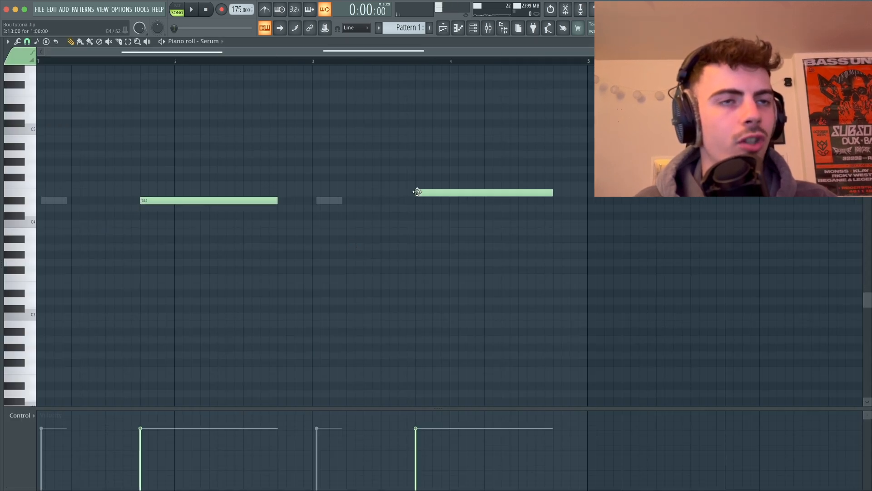
key(Escape)
Step: Clone the sub bass Serum channel and modulate the clone's oscillator A level with LFO 1 in trigger mode at a 1/8 rate
right_click(288, 239)
key(c)
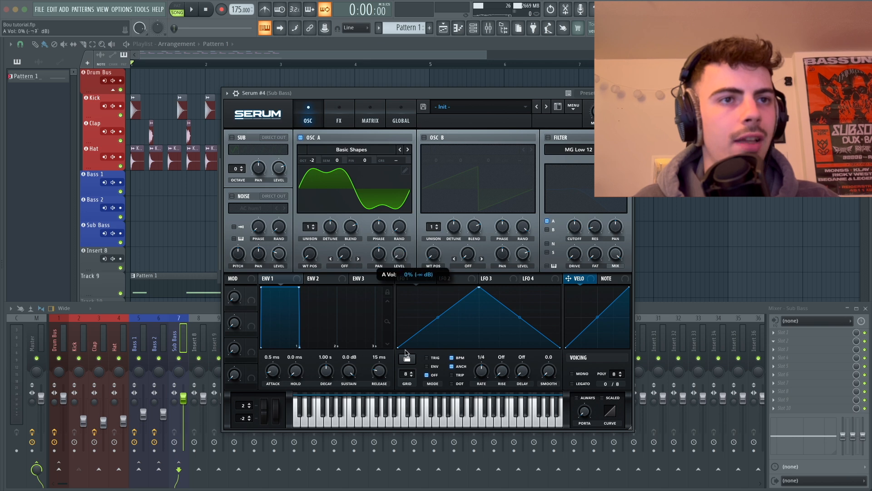
drag(400, 278, 394, 260)
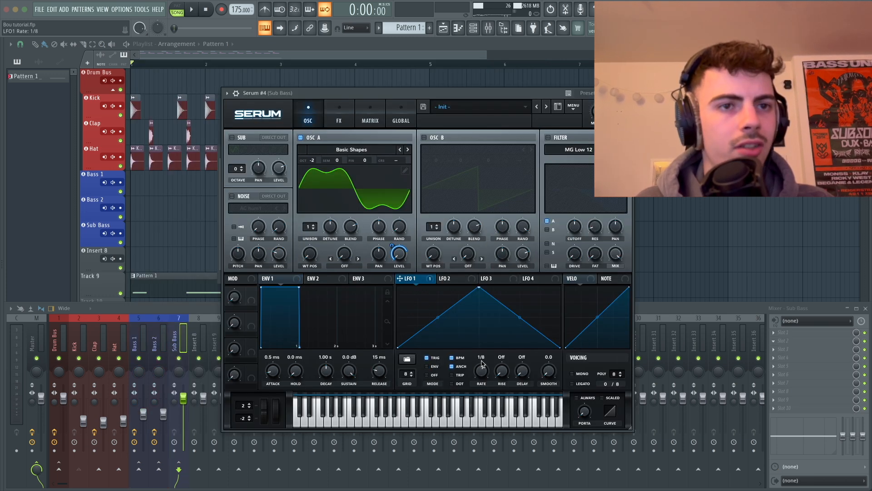
Step: Reshape LFO 1 by moving its peak earlier, adding a second point at full height and curving the falling segment
drag(479, 288, 434, 285)
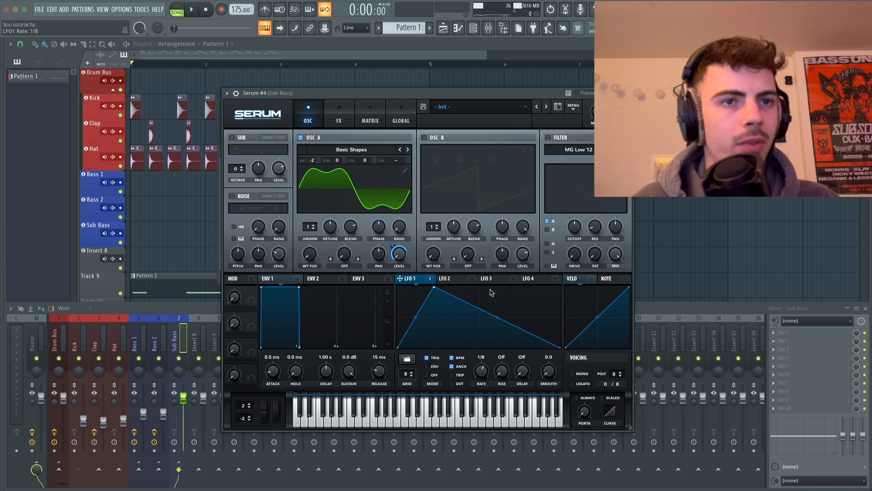
double_click(491, 292)
drag(491, 291, 497, 278)
drag(528, 318, 528, 323)
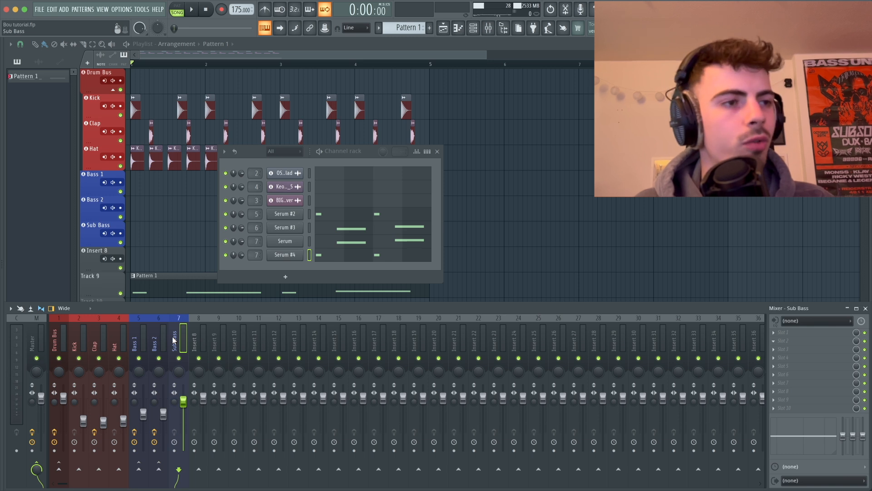
Step: Sidechain the Kick to the Sub Bass mixer track using a Fruity Limiter in compressor mode with sidechain input 1, adjusting it during playback
click(75, 345)
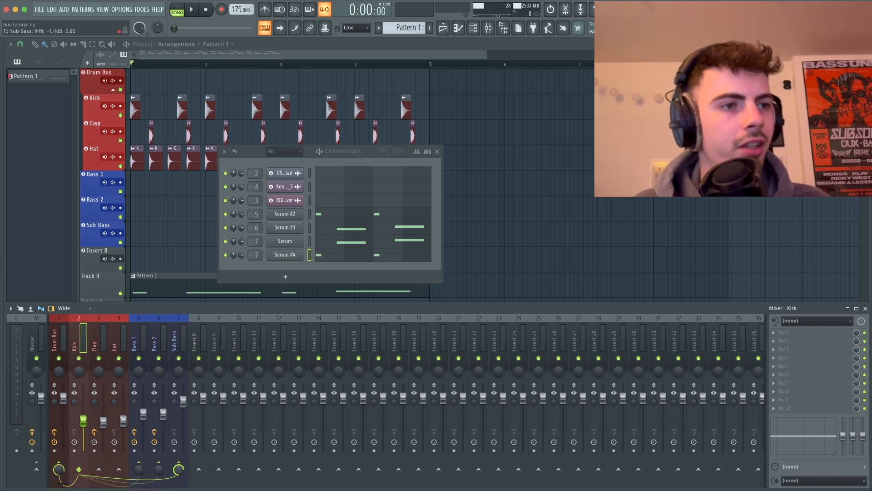
click(179, 341)
click(775, 383)
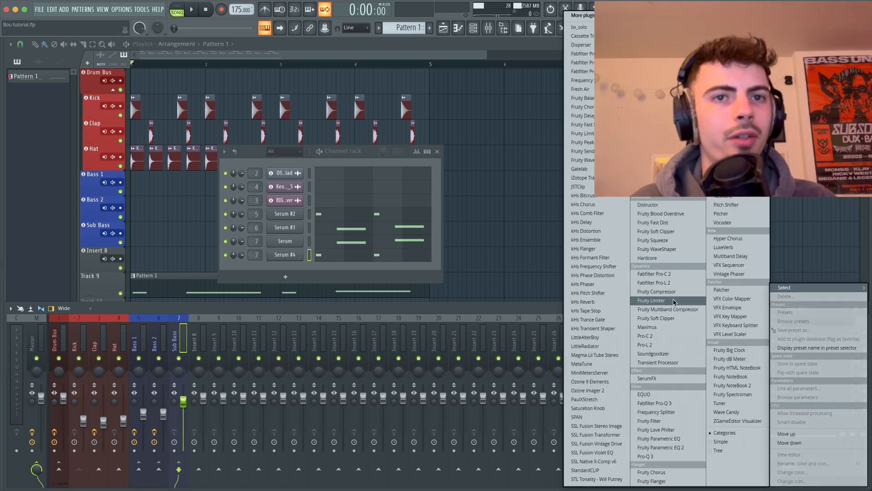
click(651, 301)
key(space)
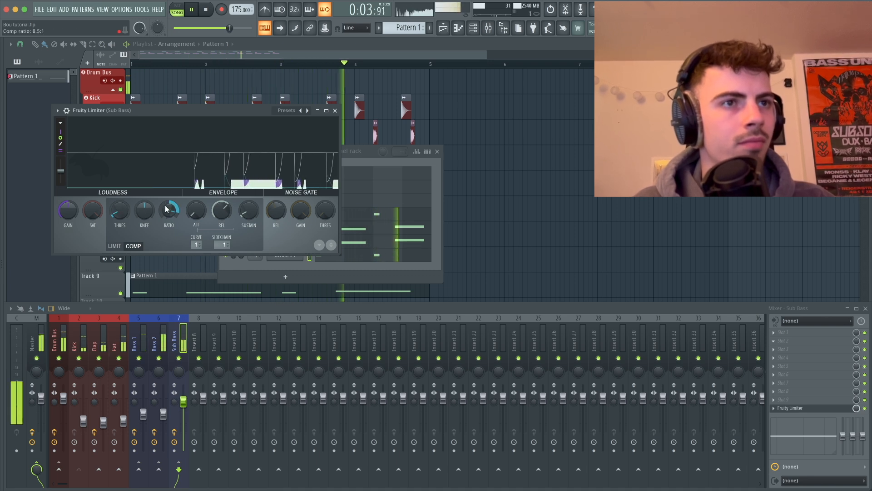
key(space)
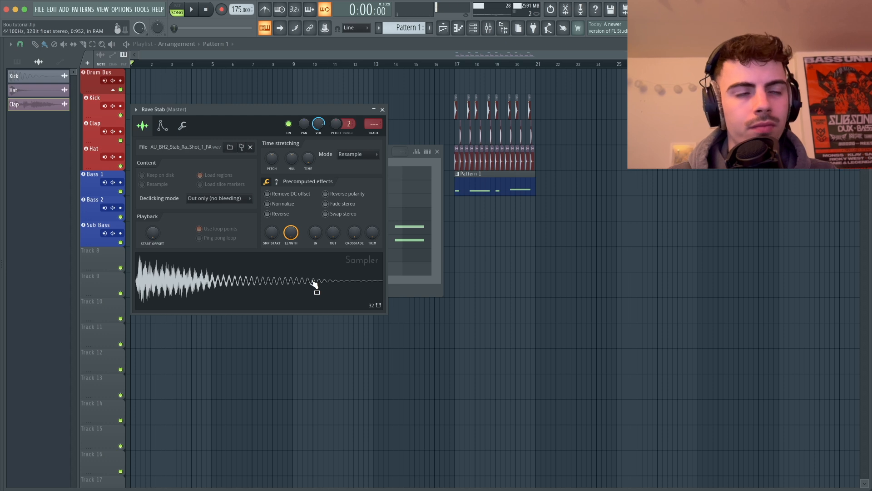
Step: Assign the Rave Stab sampler channel to its own mixer track
key(F9)
drag(373, 124, 374, 120)
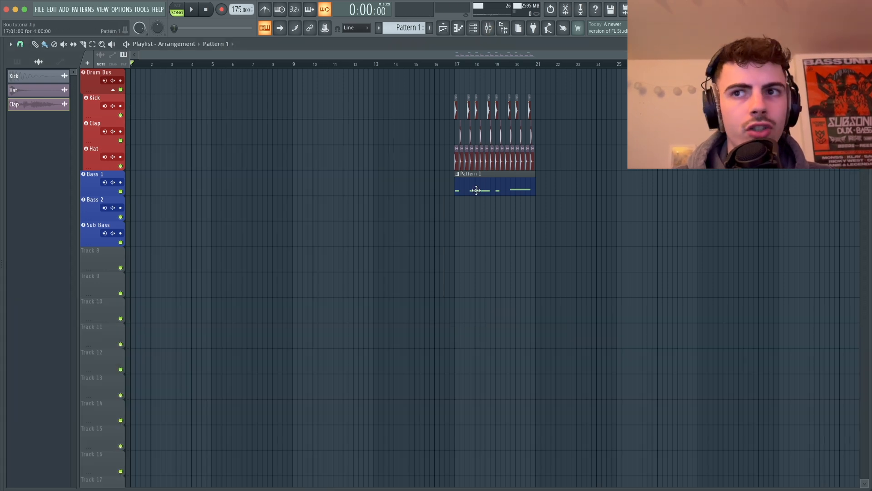
Step: Check the bass notes in Pattern 1's Serum #2 piano roll, audition D#4 and return to the playlist
double_click(477, 192)
click(20, 202)
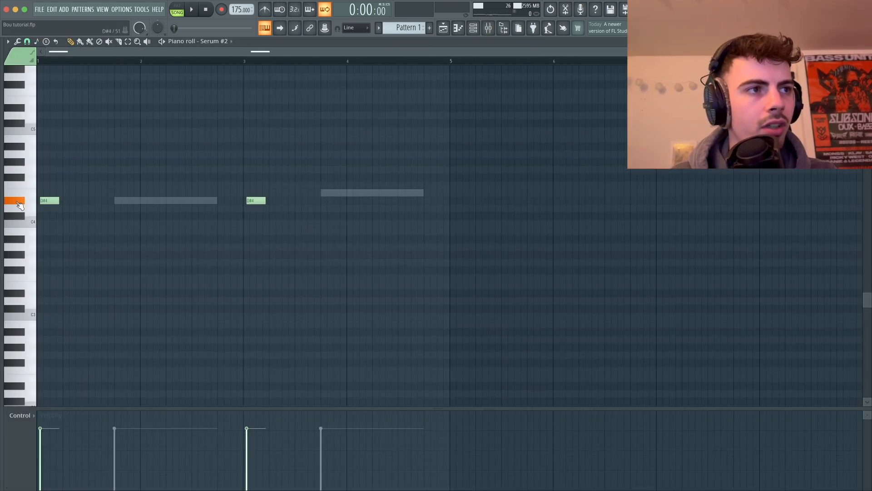
key(F5)
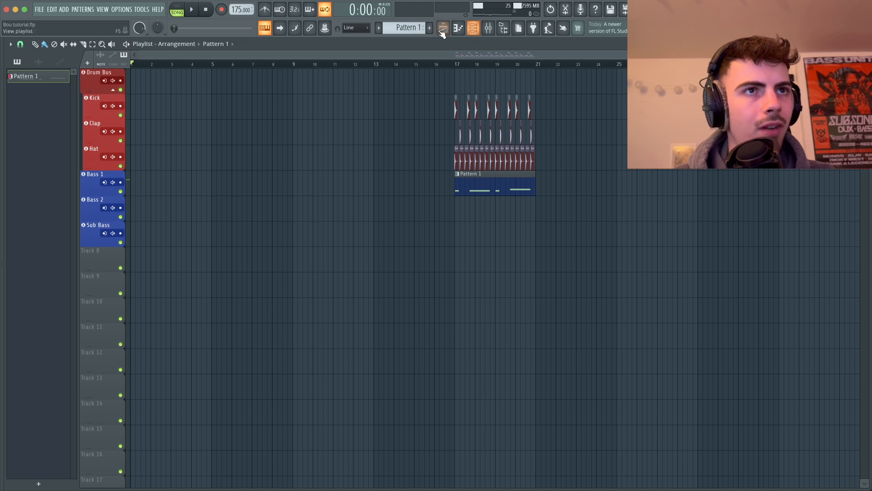
Step: Create Pattern 2 and tune the Rave Stab sample by -600 cents with the time-stretching mode set to Auto
click(430, 27)
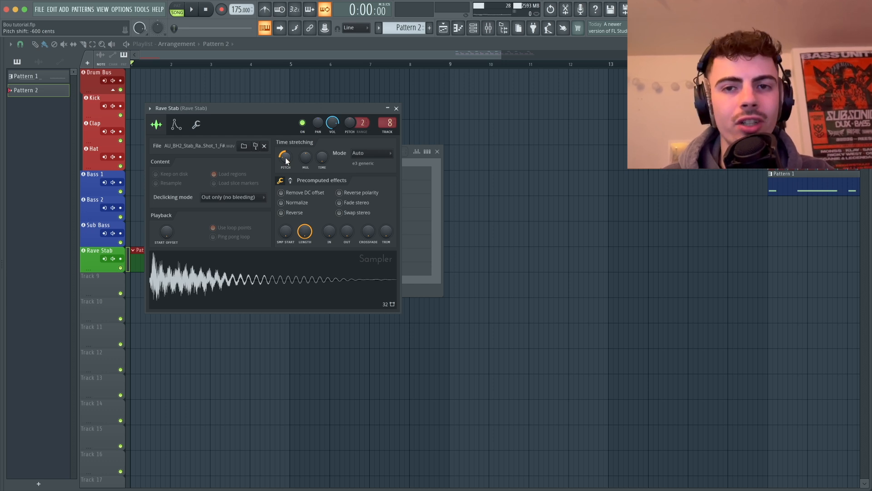
click(396, 109)
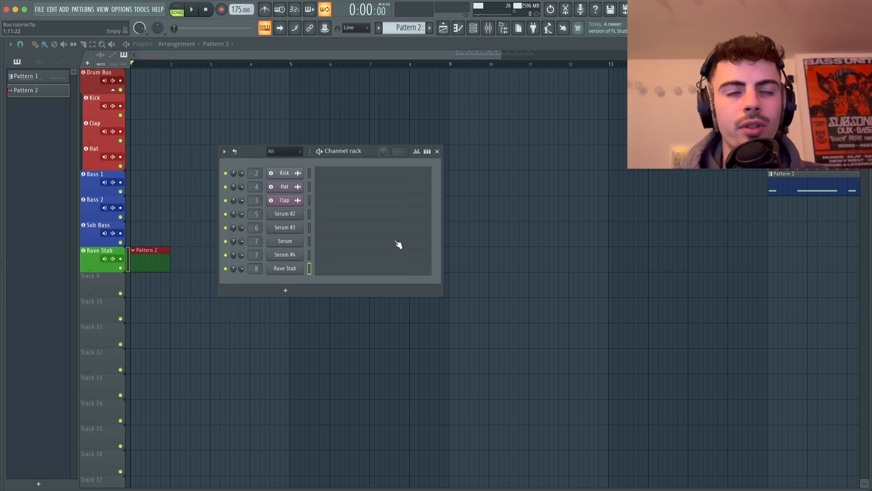
Step: In Pattern 2's Rave Stab piano roll, write a two-bar melody of six-step notes D#5, F#5 and three D5s, auditioning it during playback
click(374, 269)
click(41, 177)
key(space)
key(space)
drag(86, 178, 112, 177)
click(116, 154)
key(space)
key(space)
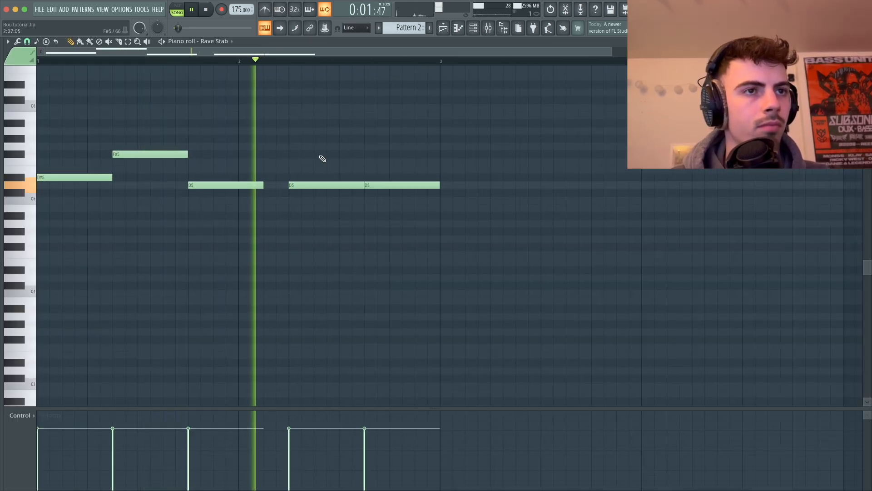
Step: Duplicate Pattern 2's two-bar Rave Stab melody repeatedly until it fills sixteen bars
scroll(322, 159, down, 2)
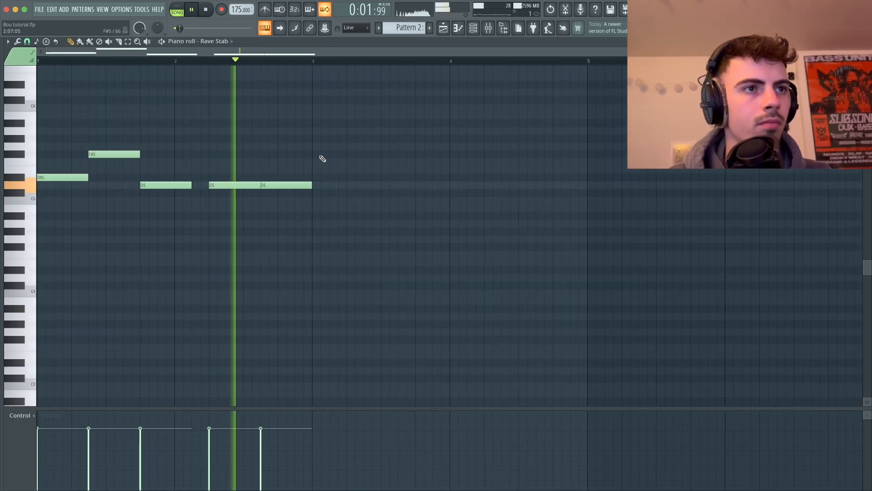
key(space)
key(ctrl+b)
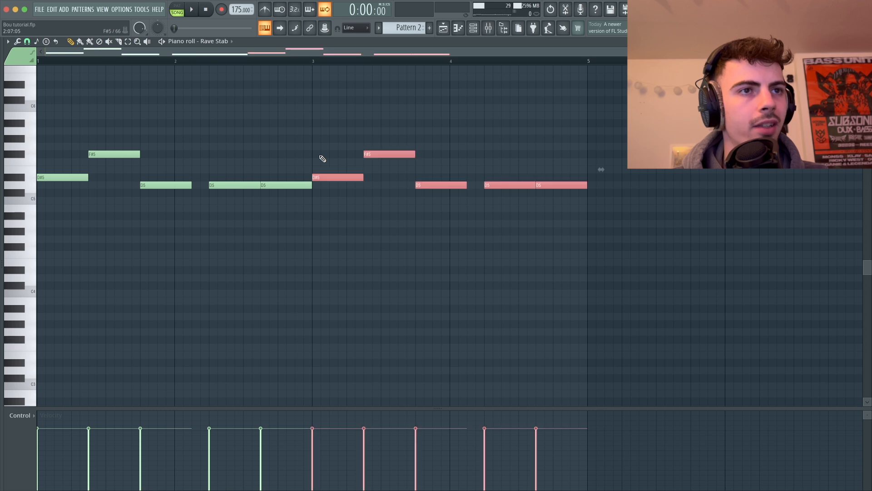
key(ctrl+d)
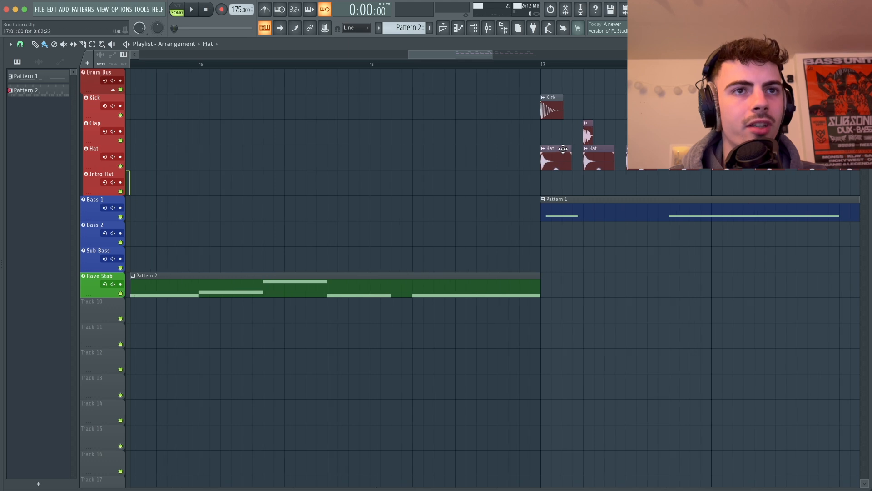
Step: Make a unique copy of the bar 17 Hat clip routed to the Intro Hat track, and remove the placed copy
drag(555, 159, 555, 184)
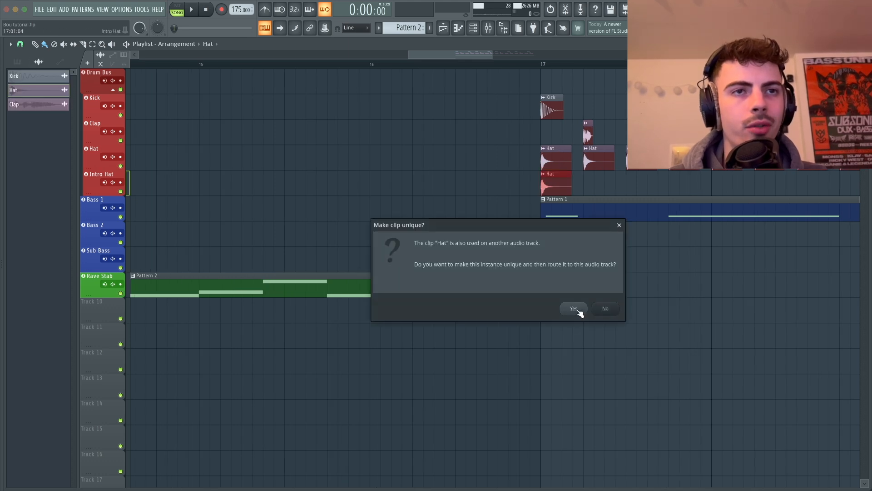
click(577, 310)
scroll(546, 182, down, 6)
right_click(547, 182)
scroll(439, 198, down, 3)
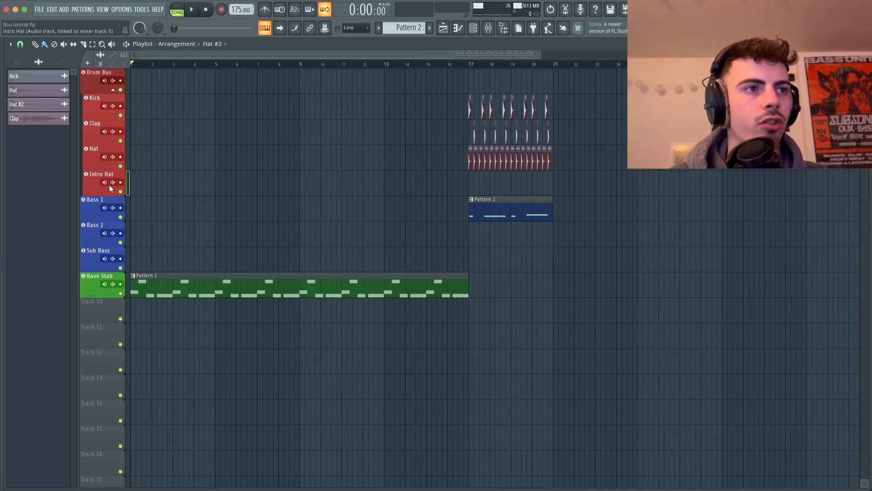
Step: Place Hat #2 clips on beats 2 and 4 of bars 1 and 2 on the Intro Hat track and audition them
scroll(146, 188, up, 3)
scroll(144, 187, up, 2)
click(155, 184)
click(198, 184)
click(242, 182)
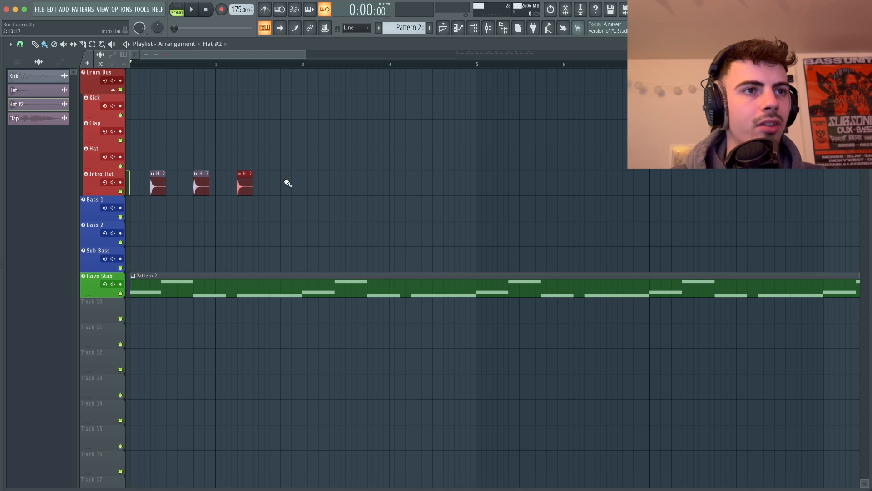
key(space)
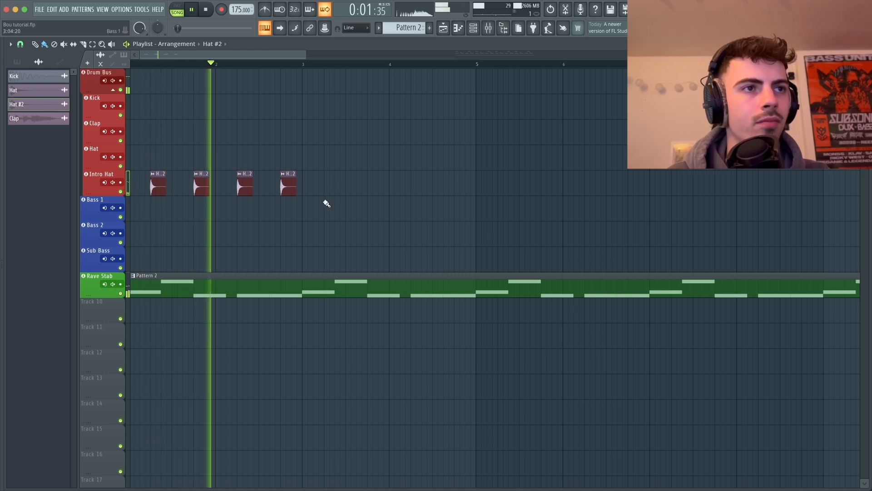
key(space)
Step: Lower the Intro Hat mixer track's volume and add Fruity Reeverb 2 to its first effect slot
key(F9)
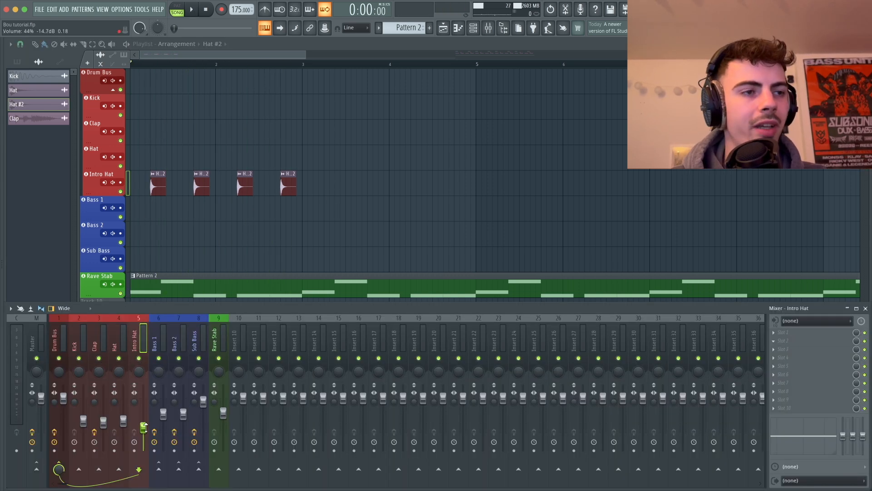
click(791, 336)
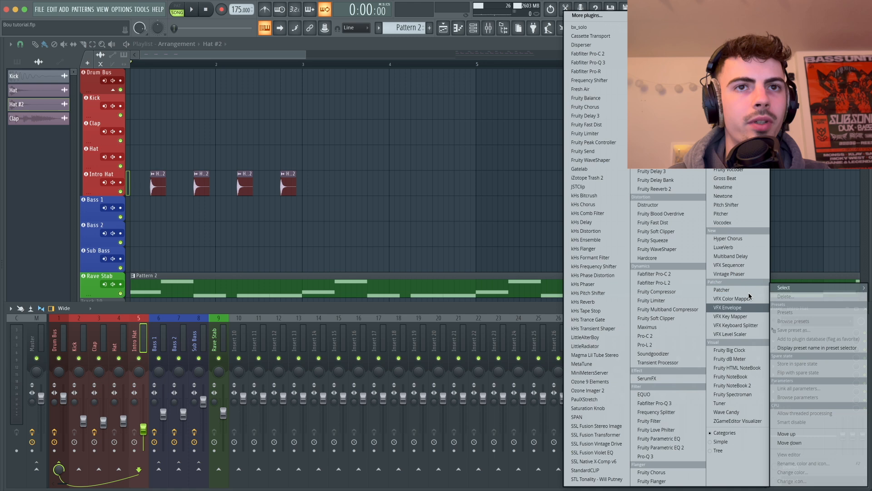
click(667, 199)
Step: Lower the reverb's early reflections, adjust its decay, low cut and high cut, and raise the wet level
drag(271, 140, 270, 153)
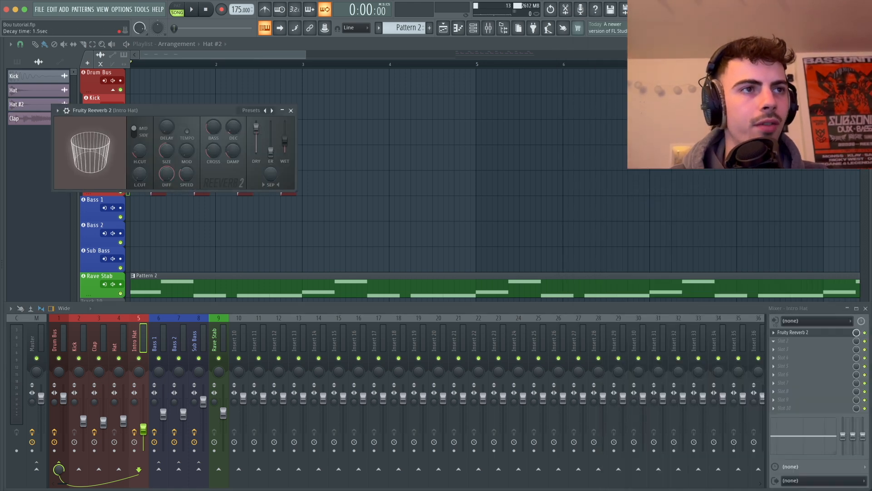
drag(233, 127, 233, 116)
drag(139, 178, 140, 157)
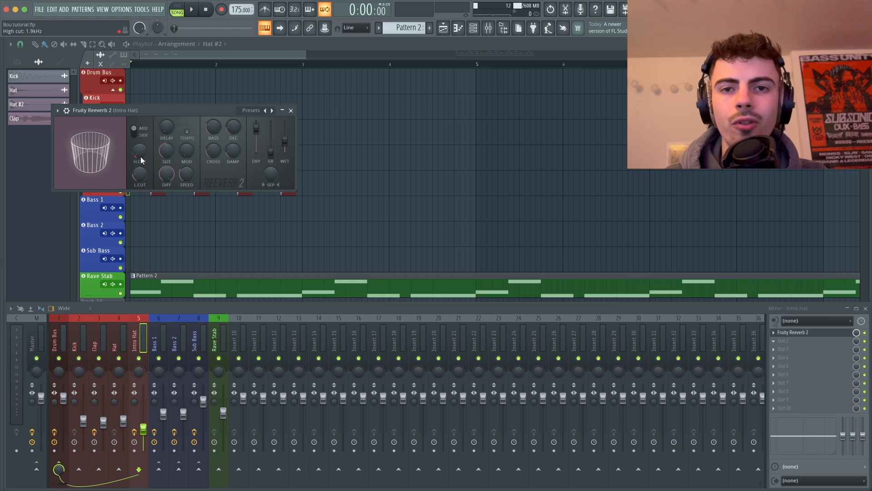
drag(285, 140, 285, 133)
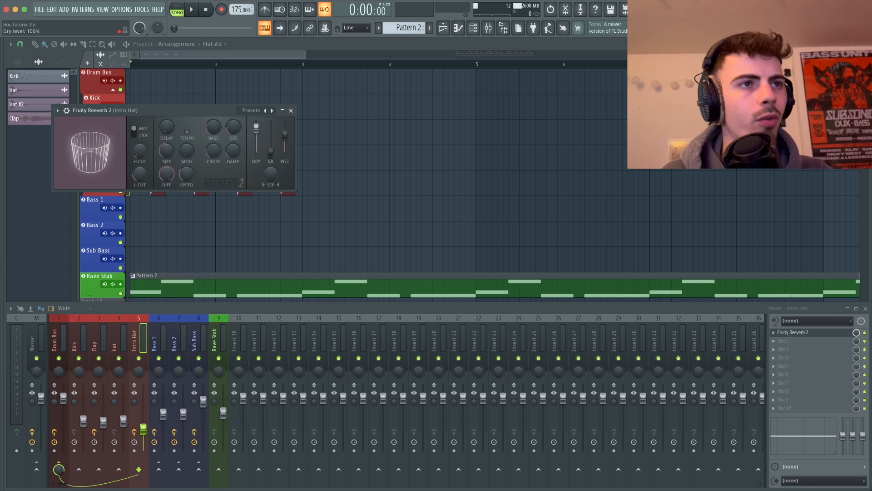
Step: Audition the reverb while adjusting its size, diffusion and wet level, and close the plugin and mixer
key(space)
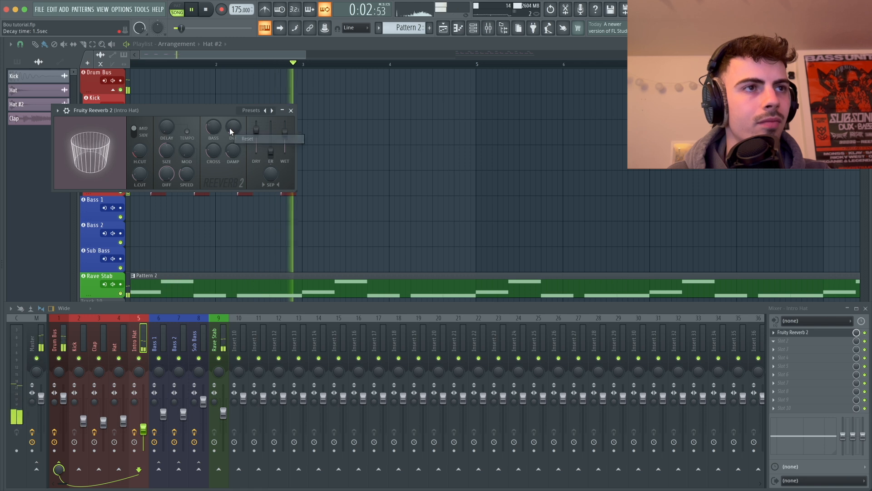
drag(166, 151, 166, 156)
key(space)
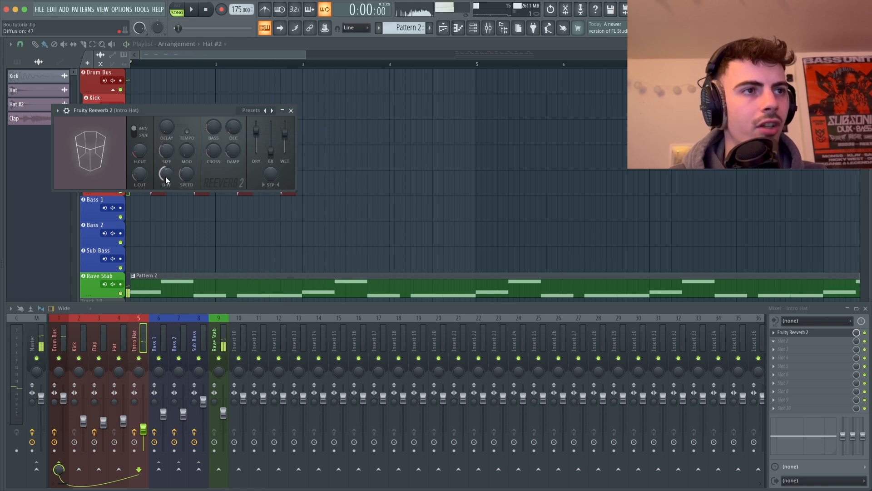
drag(285, 135, 284, 139)
key(Escape)
key(Escape)
Step: Duplicate the Intro Hat clips so the pattern fills bars 1 to 8
mouse_move(349, 180)
mouse_down()
mouse_move(153, 188)
mouse_move(339, 180)
mouse_up()
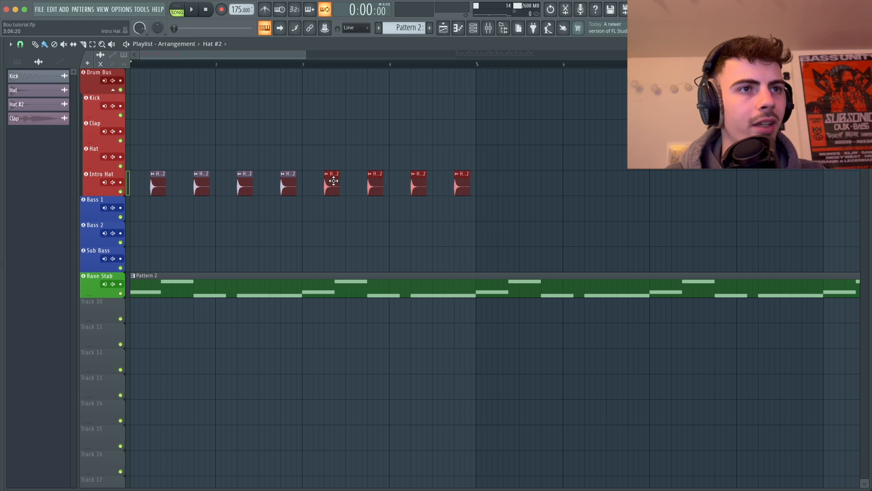
key(space)
key(F9)
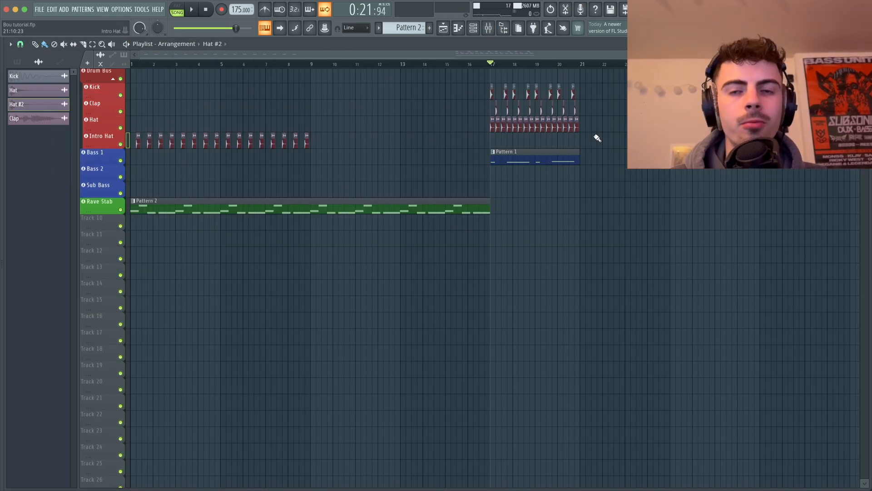
Step: Copy the kick, clap and hat clips from bars 17 to 20 and paste them across bars 9 to 16
drag(595, 138, 469, 77)
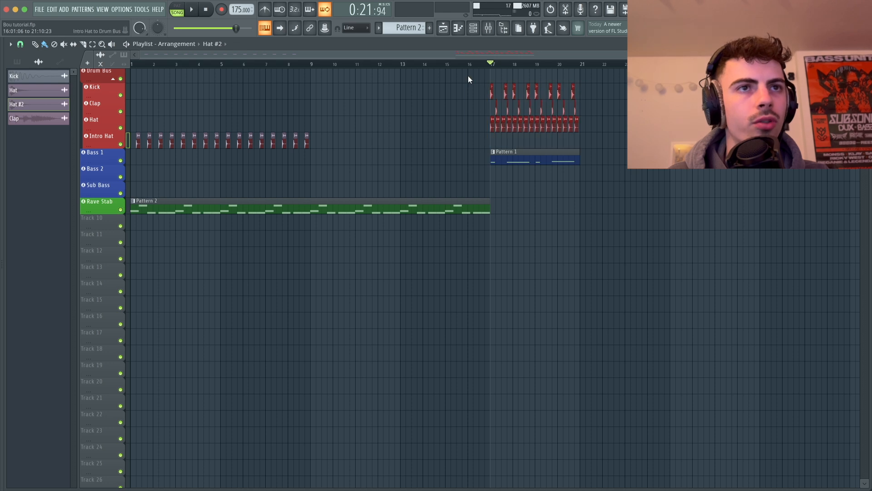
click(313, 65)
key(ctrl+v)
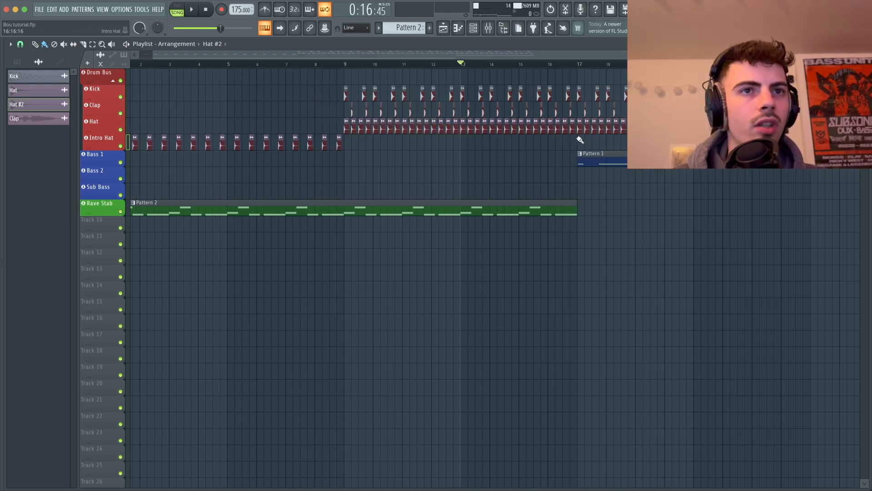
Step: Clear the drum clips from bar 16 and place a single Clap clip on its fourth beat
scroll(578, 138, up, 4)
drag(576, 140, 525, 95)
key(Delete)
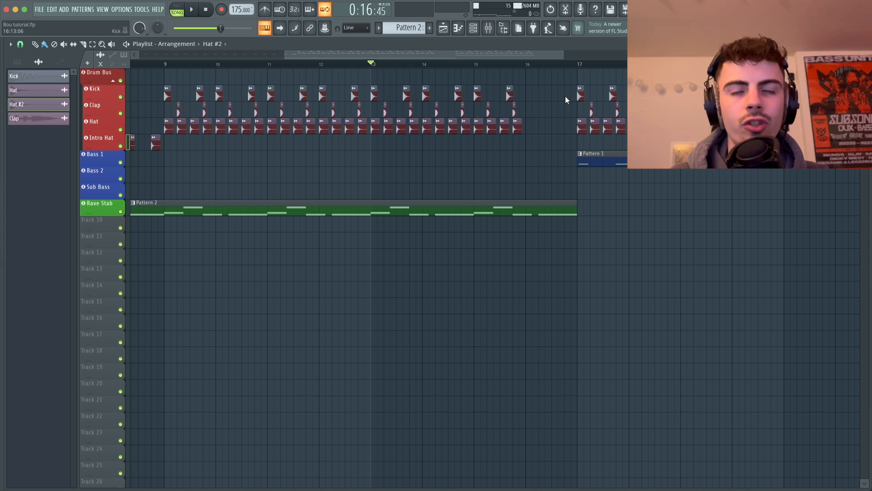
scroll(566, 96, up, 2)
scroll(607, 110, up, 4)
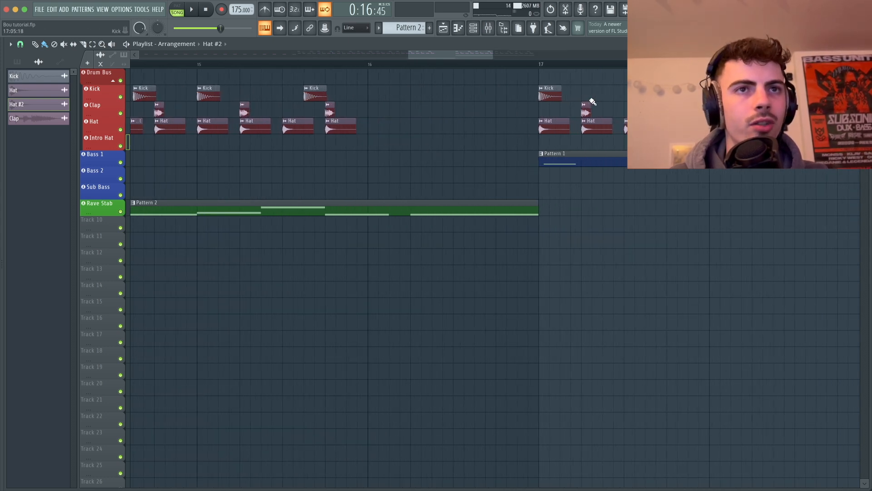
click(585, 104)
click(586, 103)
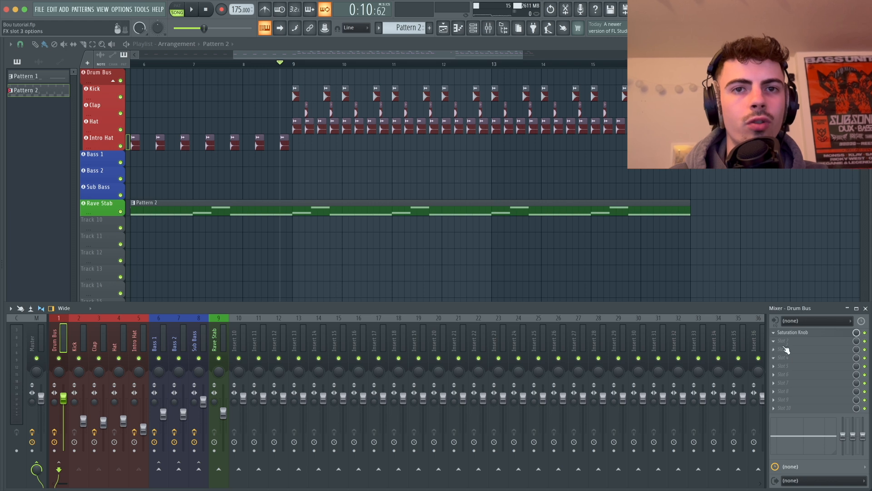
Step: Add Fruity Love Philter with lowered resonance to the Drum Bus and create an automation clip for its Filter 1 cutoff frequency
click(786, 349)
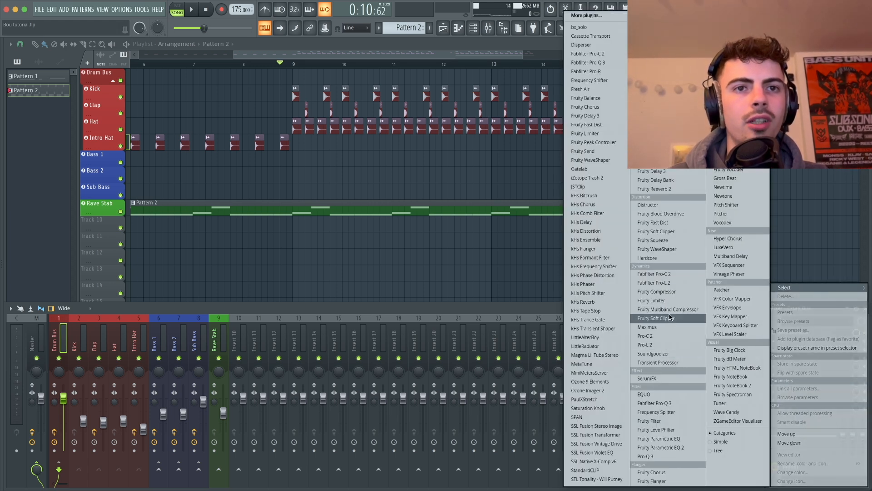
drag(150, 201, 150, 216)
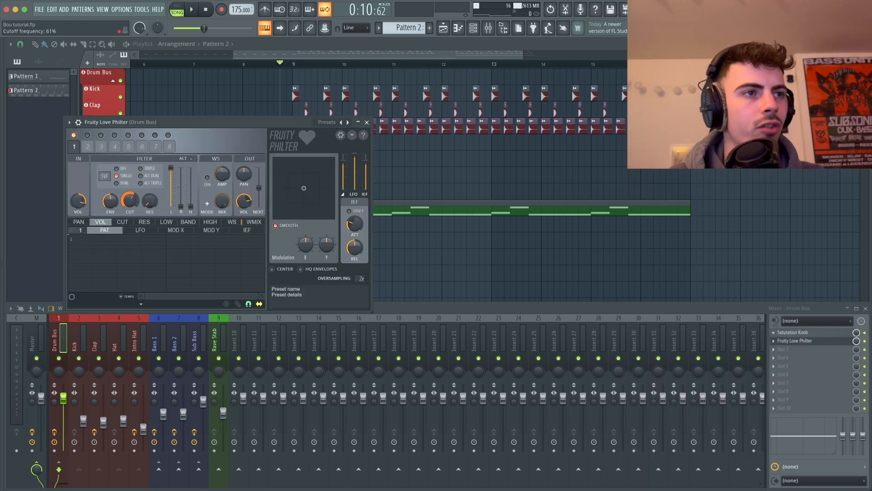
right_click(132, 203)
click(159, 263)
click(366, 122)
scroll(345, 150, down, 5)
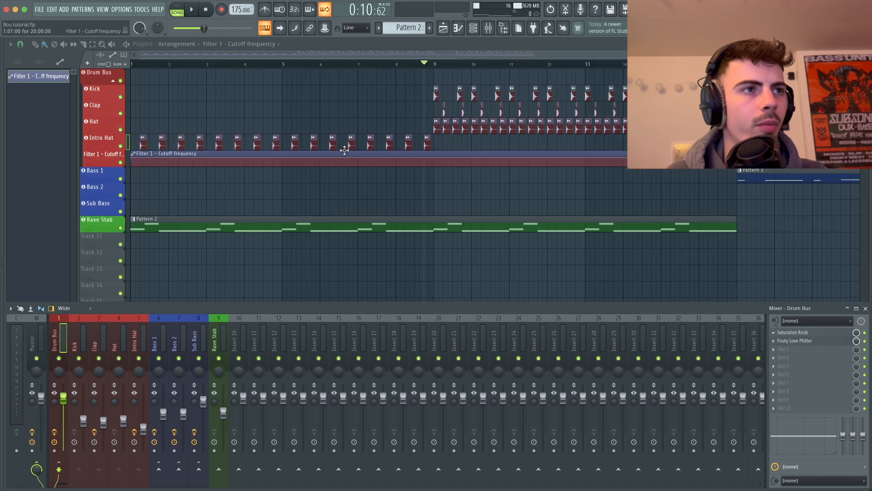
Step: Insert a playlist track below Drum Bus, put the cutoff automation clip on it and delete the clip's original track
right_click(101, 91)
click(119, 272)
click(163, 89)
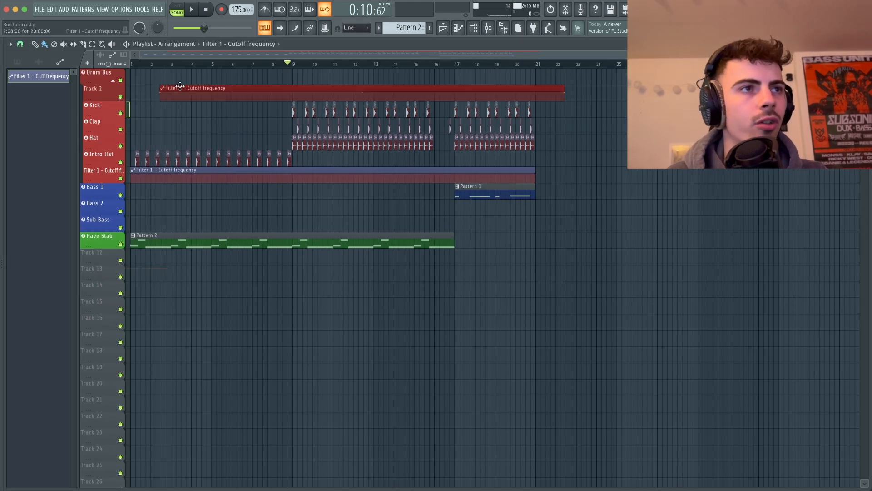
drag(179, 87, 115, 132)
right_click(103, 176)
click(125, 373)
Step: Rename the cutoff automation clip LP Philter and shape it to dip to its minimum at bar 9 and rise to 100% at bar 16
click(134, 89)
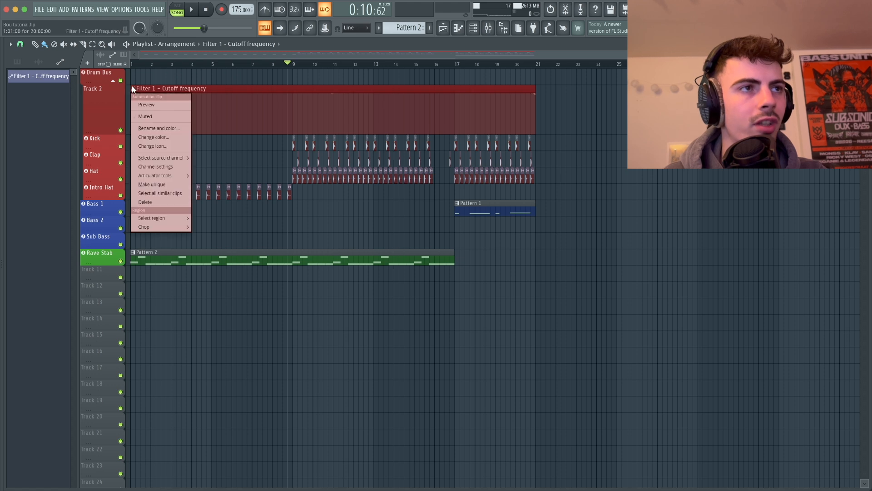
click(150, 102)
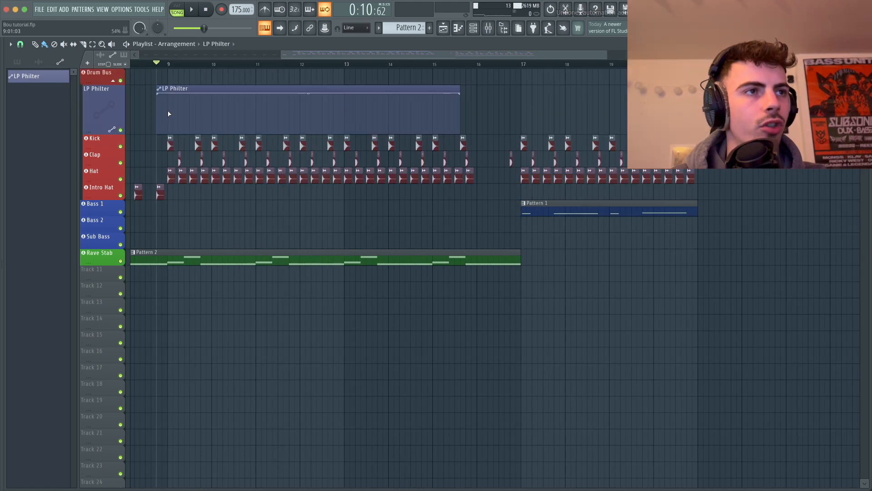
drag(167, 111, 168, 132)
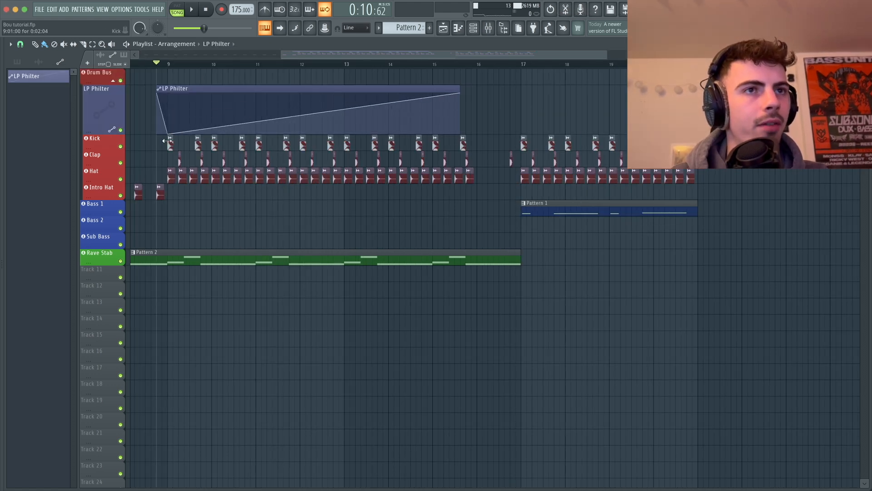
drag(458, 98, 478, 94)
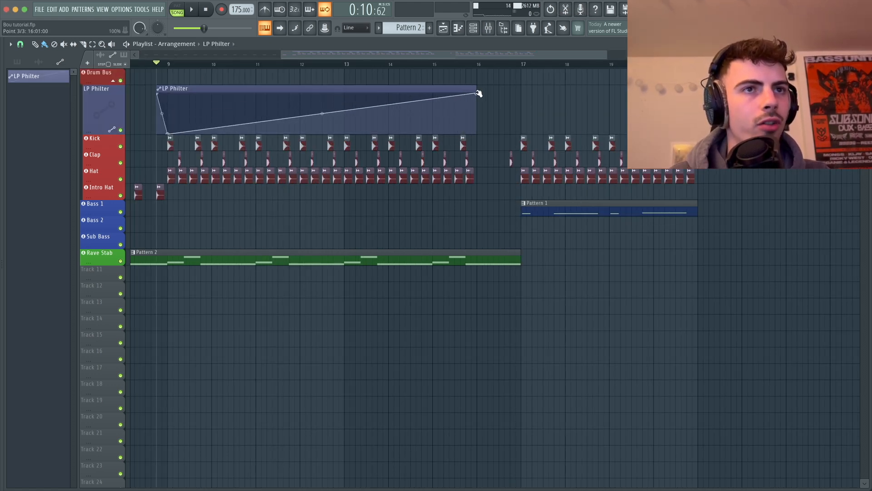
key(space)
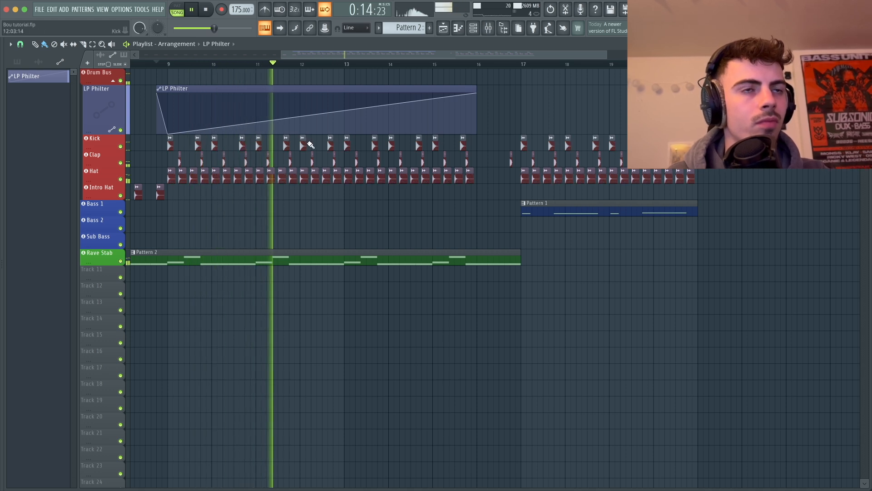
Step: Delete the build-up kick clips that follow the kick on bar 13's downbeat
scroll(356, 143, up, 4)
scroll(343, 140, up, 5)
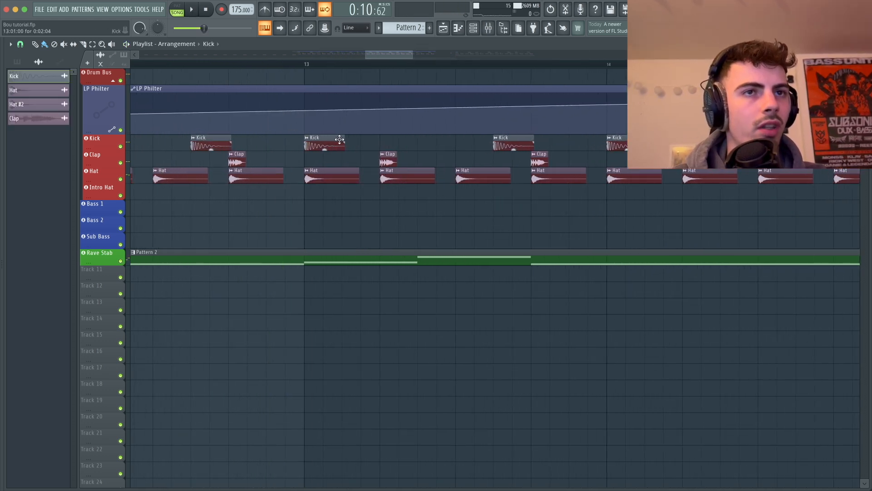
scroll(342, 139, down, 4)
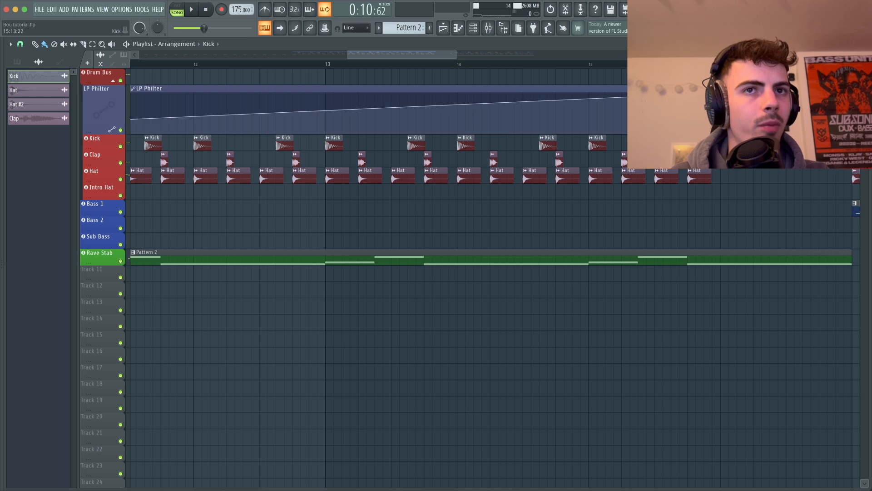
right_click(598, 143)
right_click(548, 144)
right_click(465, 143)
Step: Shorten the bar 13 Kick clip to two steps and repeat it every half beat as a kick roll
scroll(378, 155, up, 6)
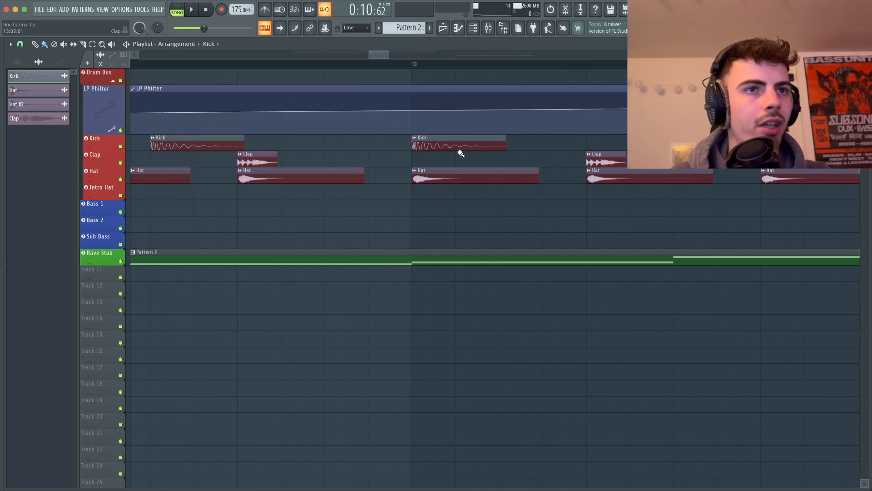
scroll(478, 145, down, 6)
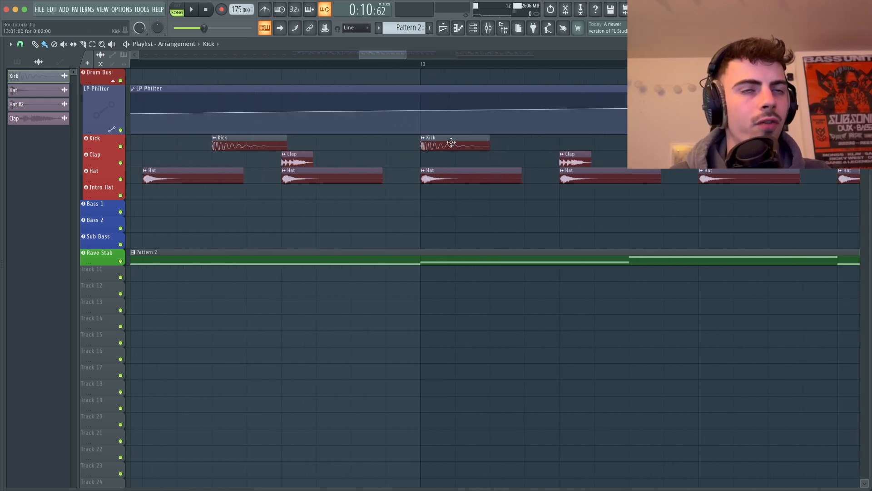
drag(440, 145, 636, 145)
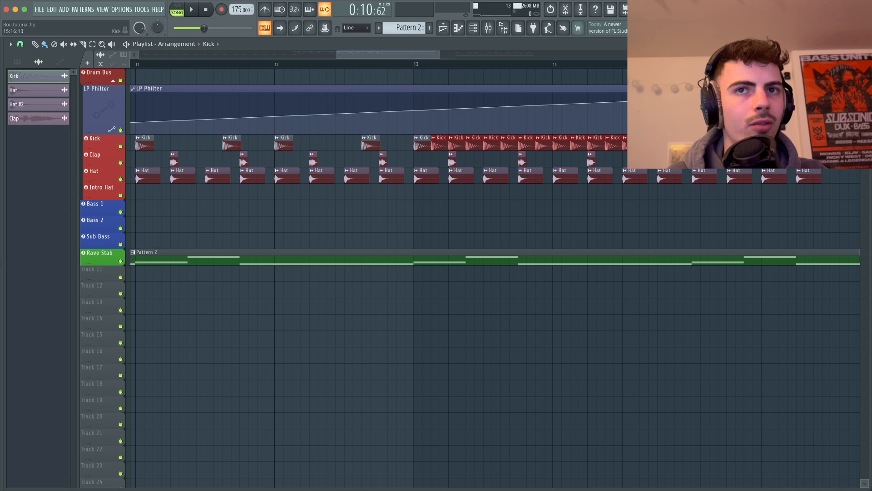
Step: Tighten the kick roll in bar 15 to one kick every quarter beat up to bar 16 and save the project
scroll(565, 148, right, 2)
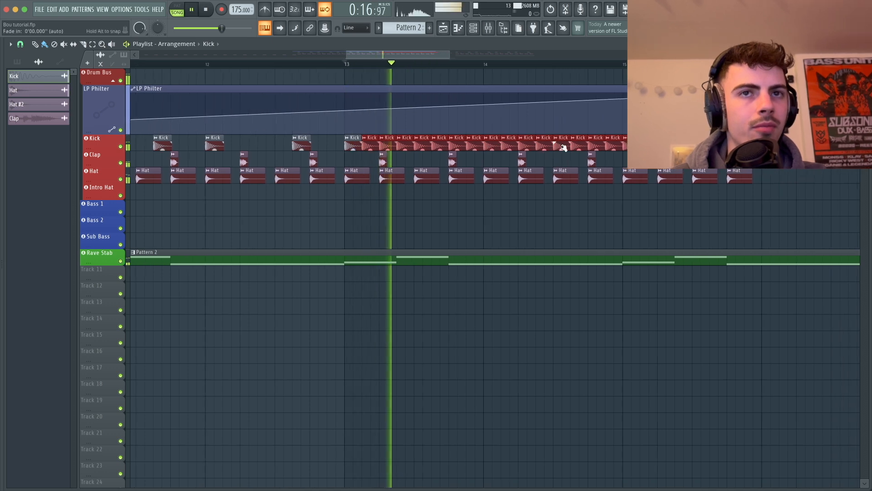
key(super+d)
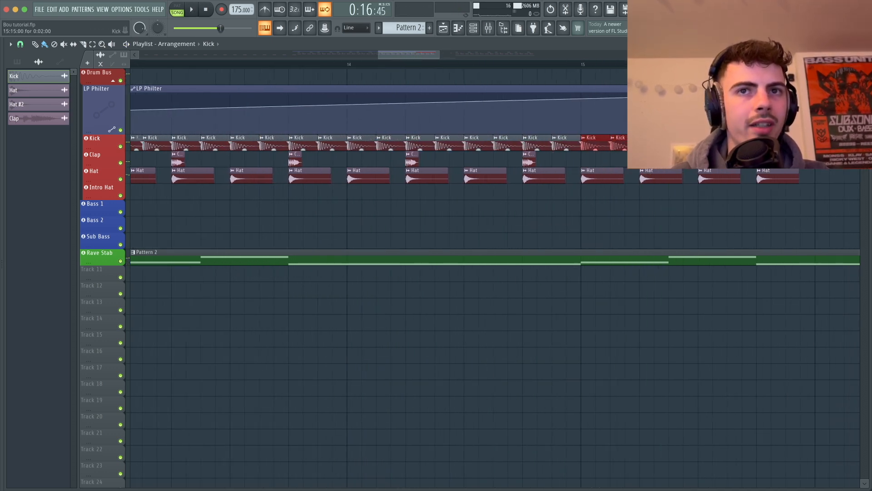
drag(582, 136, 334, 97)
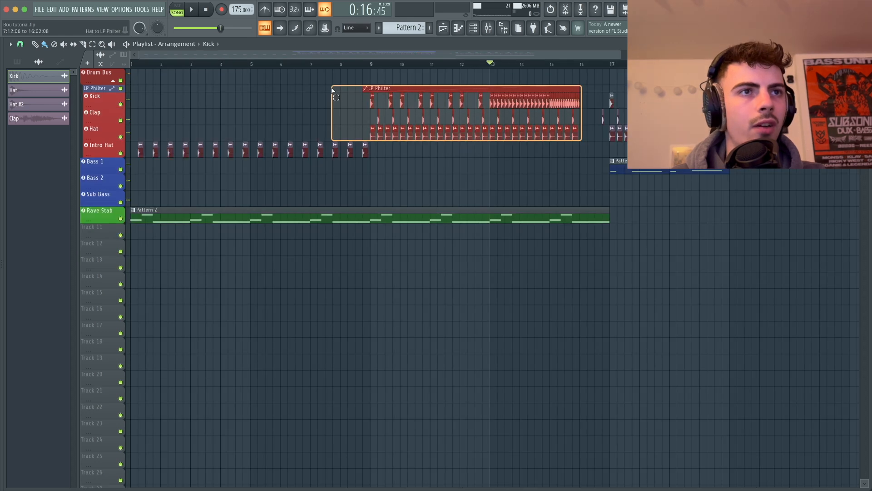
scroll(518, 102, up, 3)
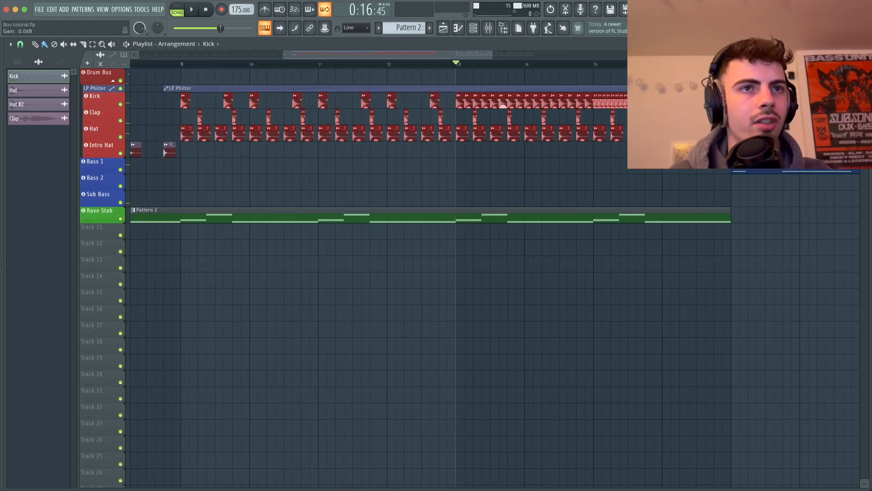
key(super+s)
scroll(543, 171, down, 1)
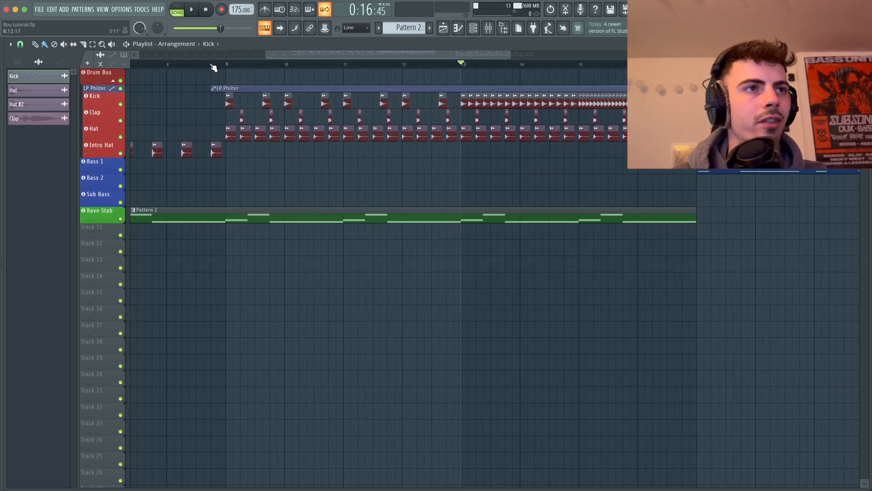
Step: Select the drum build-up's time range to bar 16 and add Fruity Reeverb 2 to Drum Bus with a raised wet level and 1.9-second decay
drag(214, 67, 636, 175)
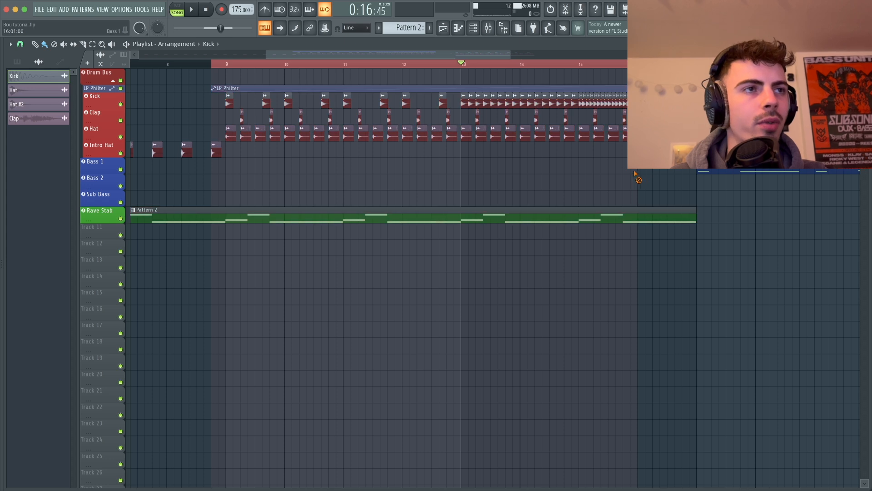
key(F9)
click(64, 336)
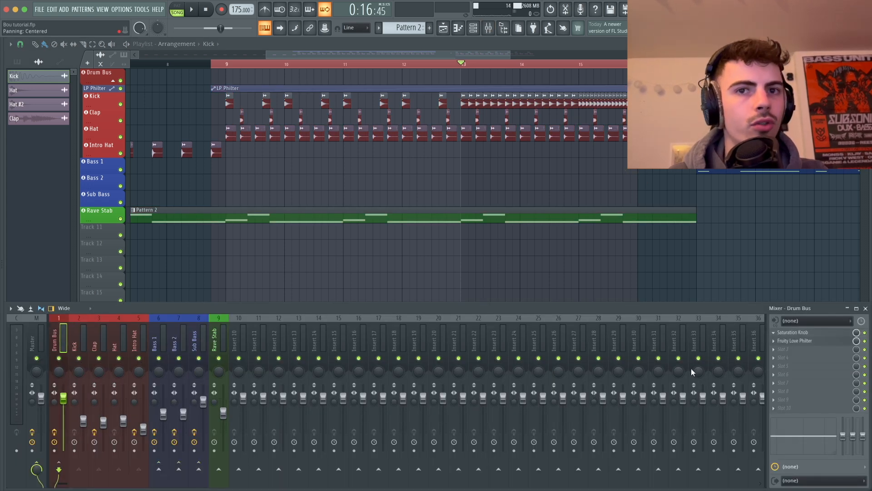
click(800, 356)
click(641, 189)
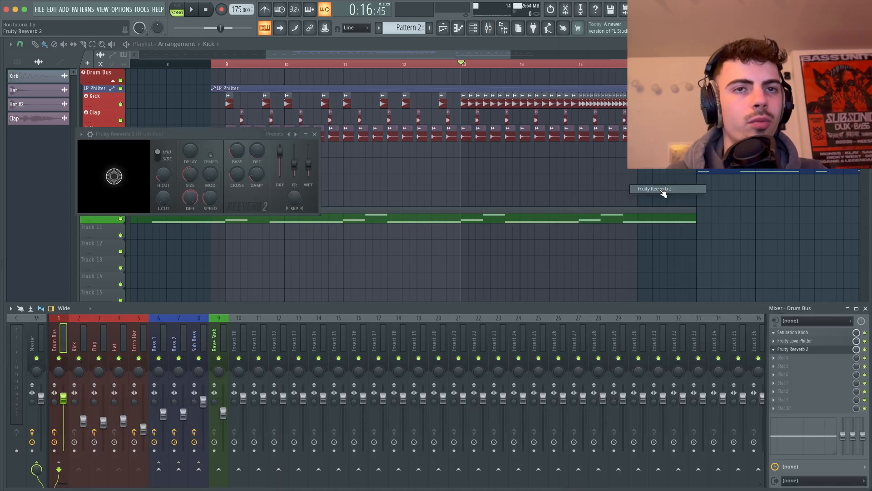
drag(309, 175, 309, 162)
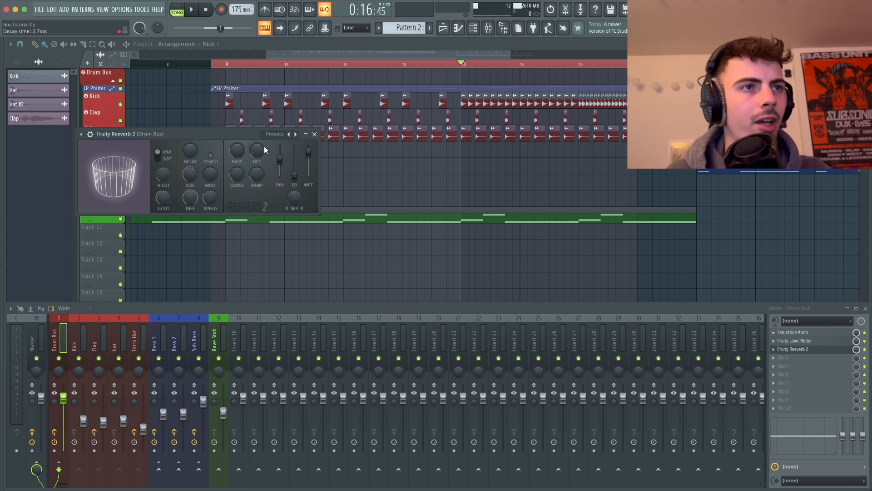
key(space)
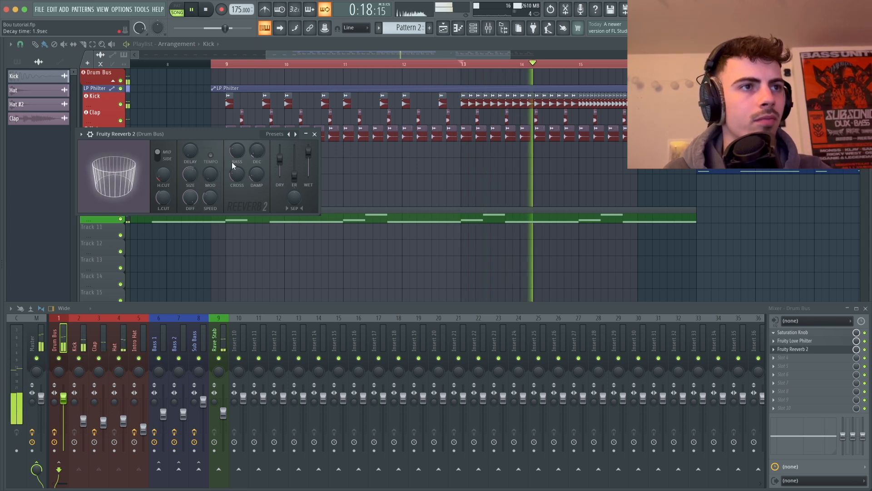
click(315, 134)
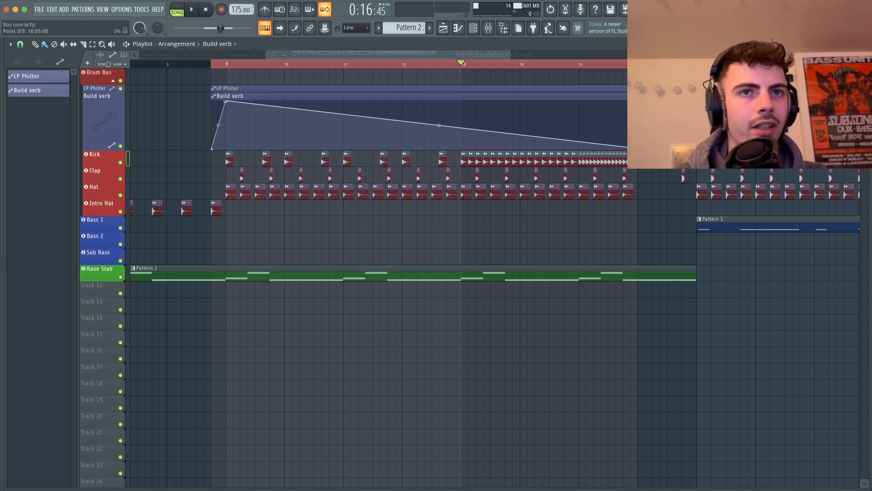
Step: Shape the Build verb automation to peak at bar 9 and fall gradually through the build-up, collapse its track and play from before bar 9
right_click(638, 138)
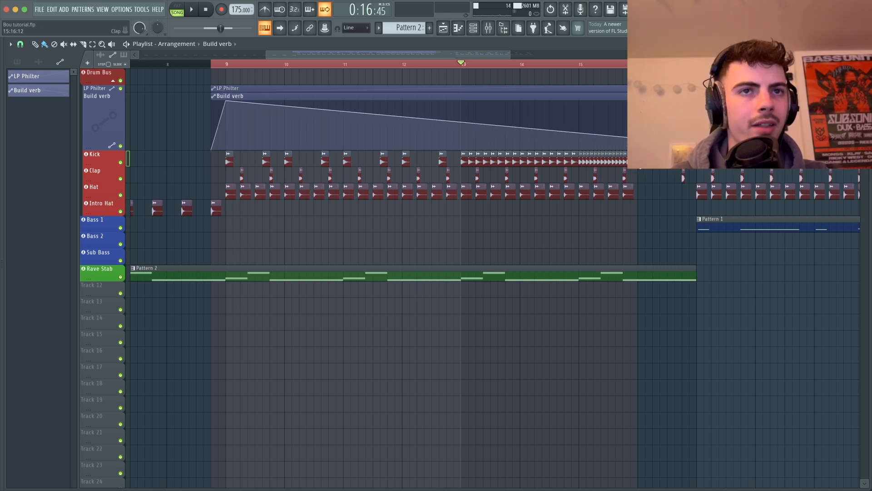
click(204, 62)
drag(109, 150, 109, 99)
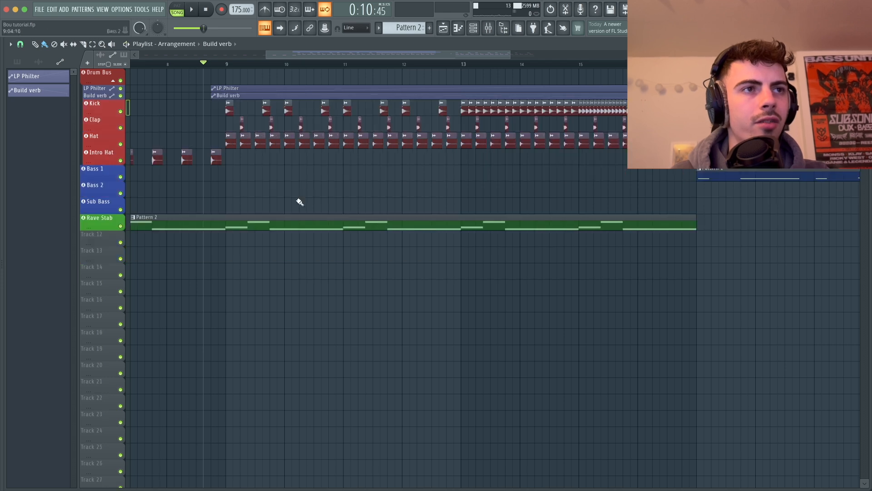
key(space)
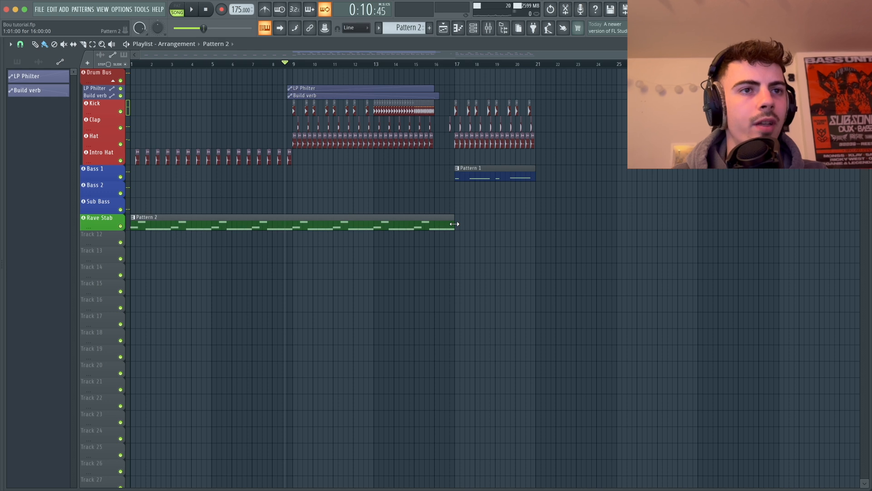
Step: End the Rave Stab pattern clip at bar 16 and add Fabfilter Pro-Q 3 to its mixer track with a lowered low-shelf band around 20 Hz
drag(435, 224, 434, 224)
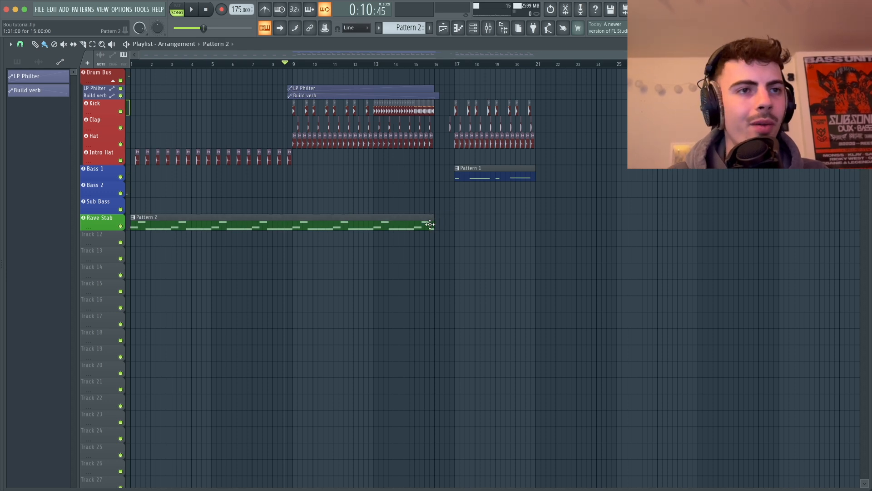
key(F9)
click(222, 323)
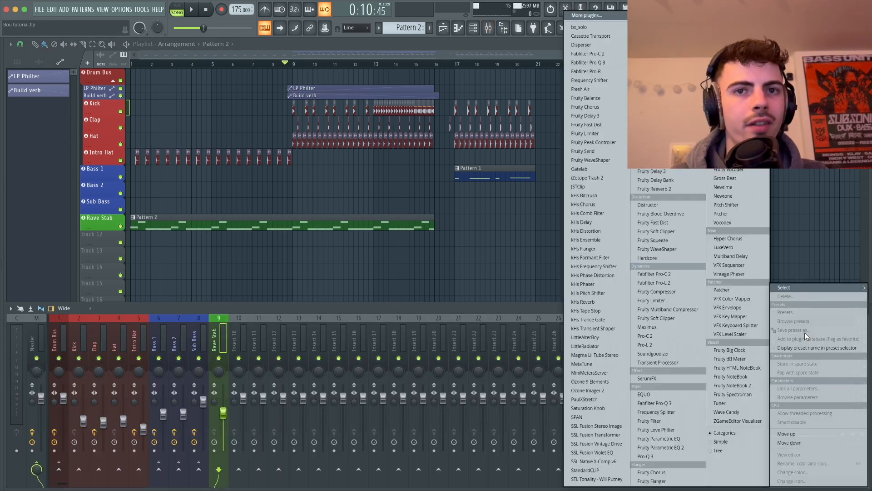
click(808, 332)
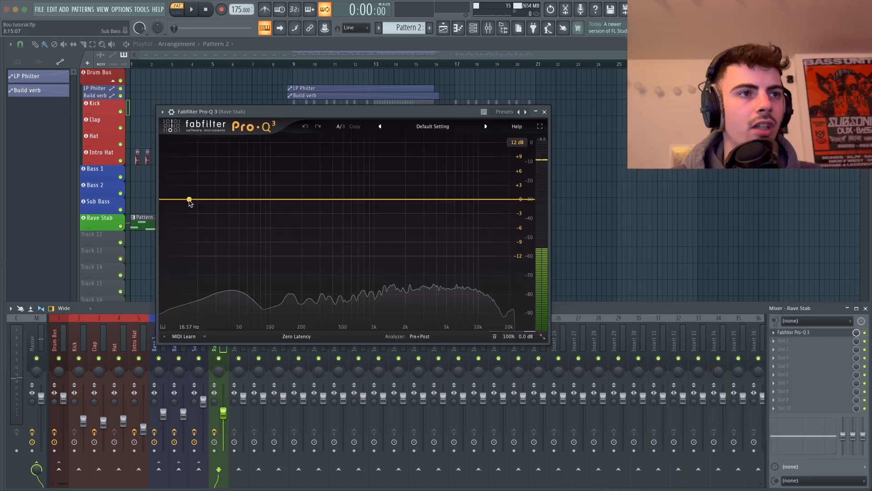
drag(189, 200, 197, 213)
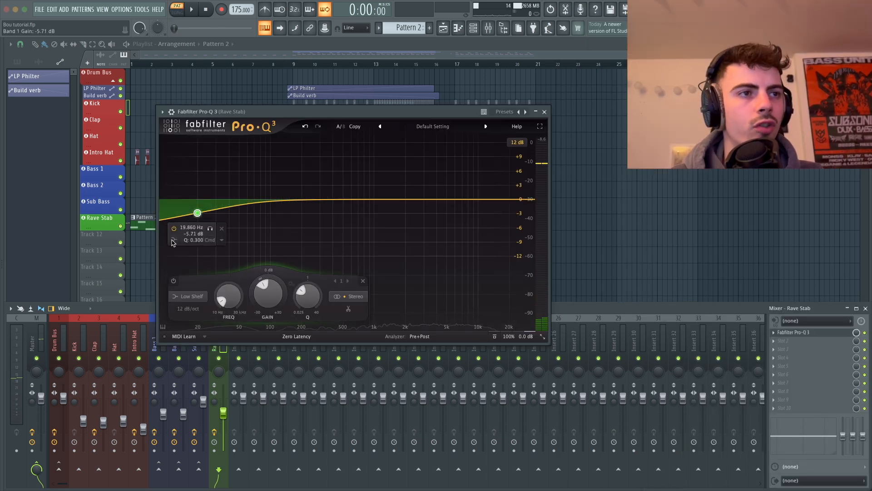
mouse_move(173, 243)
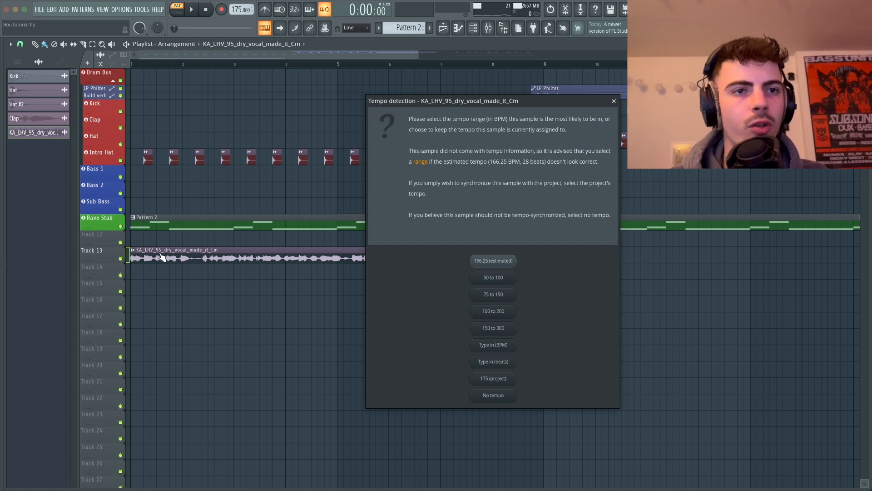
Step: Set the tempo of the KA_LHV_95_dry_vocal_made_it_Cm sample by entering a BPM value
click(475, 345)
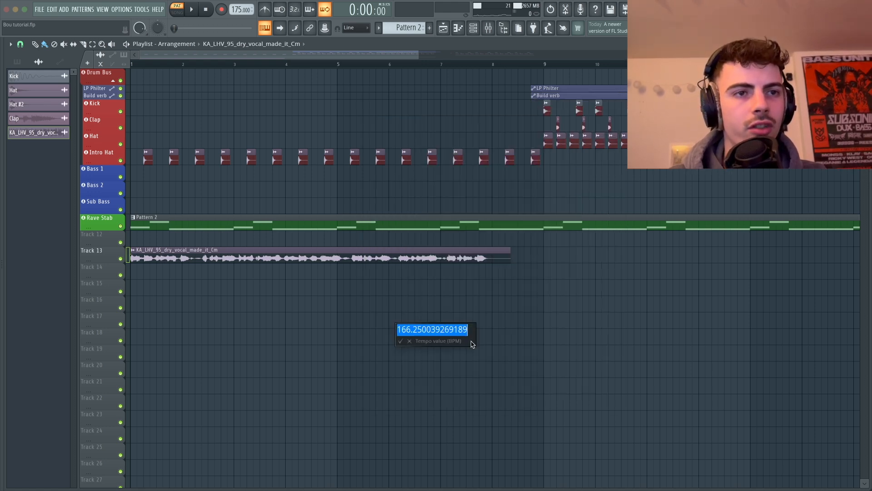
key(Return)
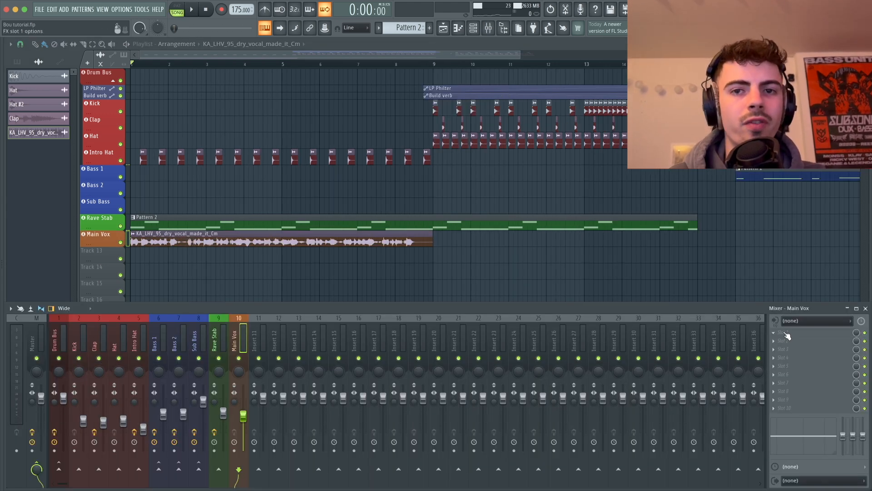
Step: Add Fabfilter Pro-Q 3 to the Main Vox mixer track and roll off the vocal's low end during playback
click(787, 334)
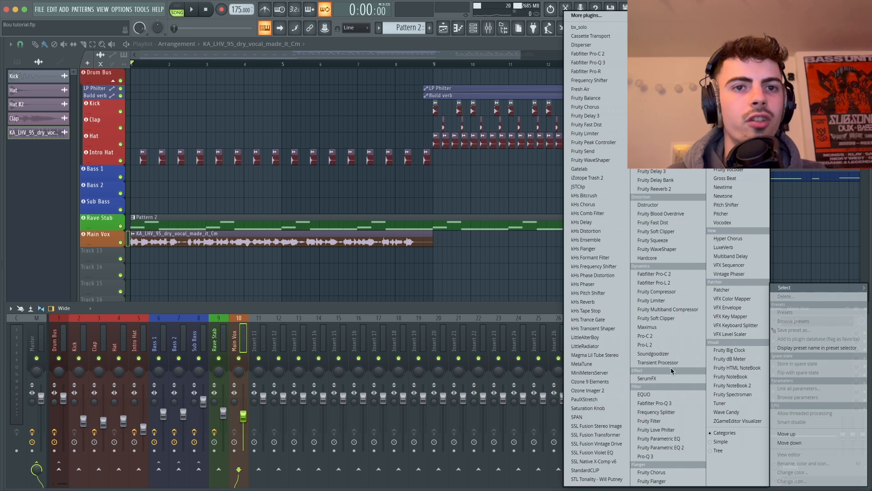
click(664, 403)
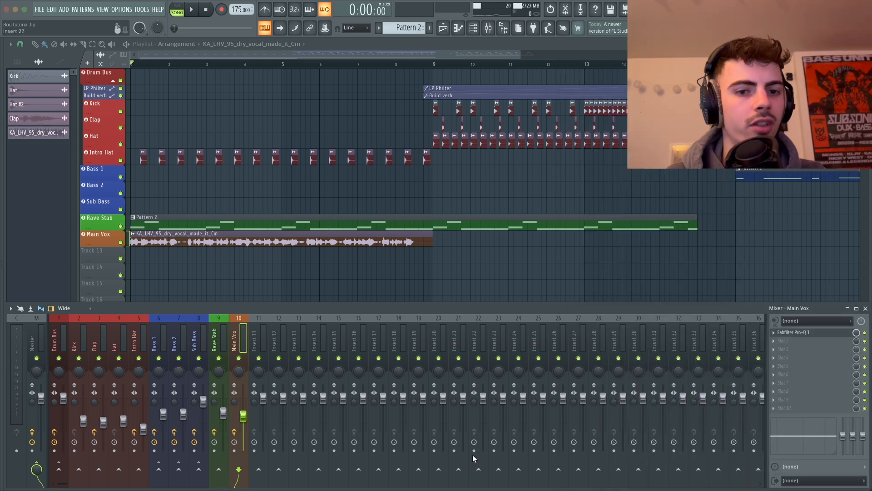
drag(431, 188, 296, 107)
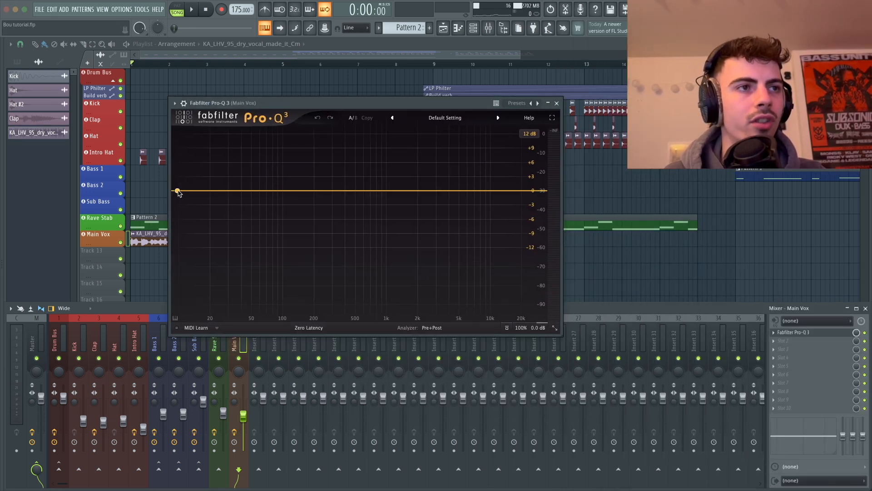
click(178, 191)
key(space)
drag(178, 193, 294, 195)
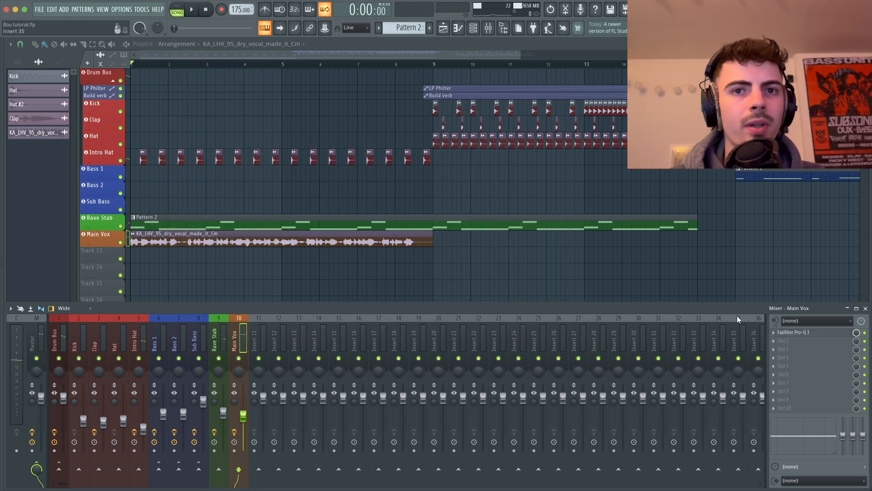
Step: Add FabFilter Pro-R 2 to Main Vox with a 1.39 s space and a 13.8% mix
click(786, 342)
click(655, 153)
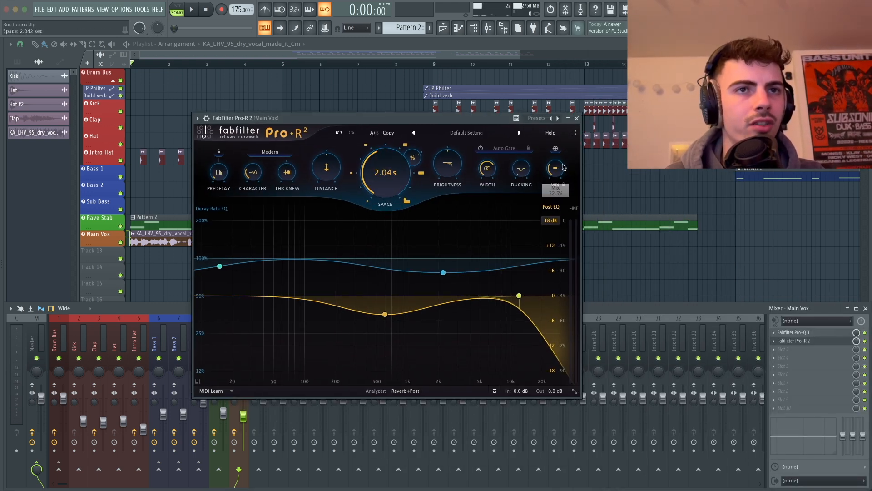
key(space)
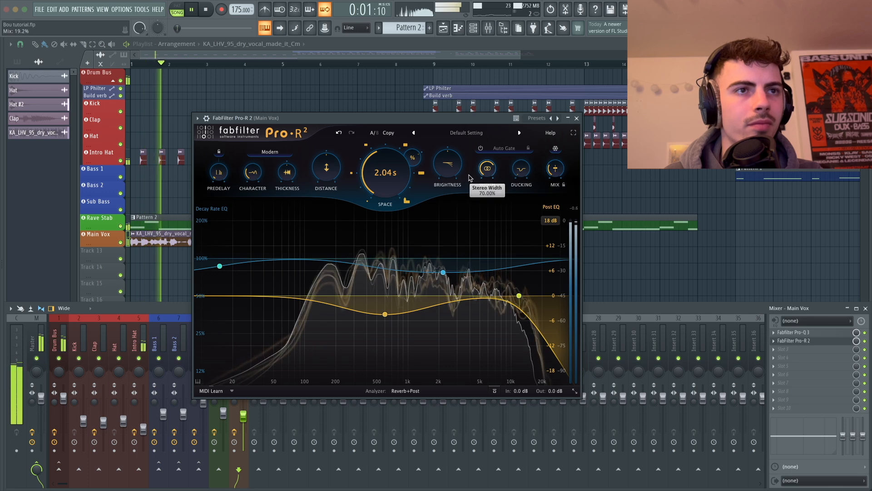
drag(401, 173, 400, 186)
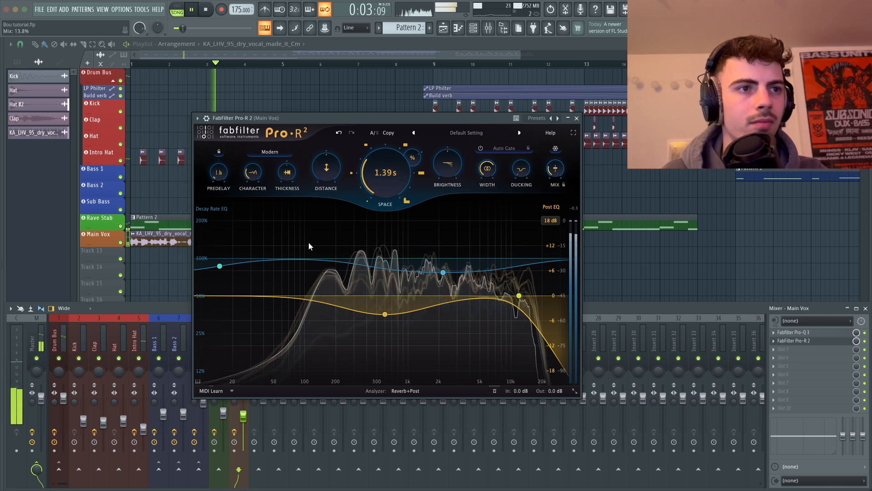
drag(277, 297, 278, 306)
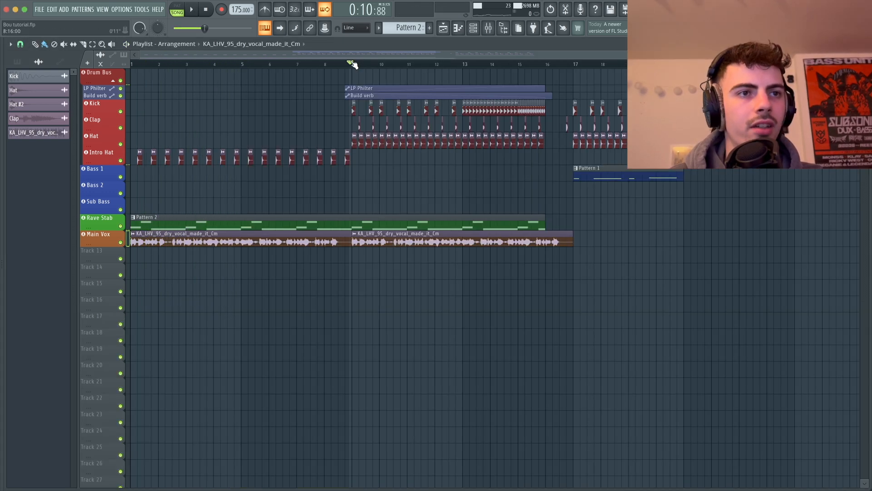
Step: Sidechain the Kick mixer track to Main Vox and start adding another effect to Main Vox
key(F9)
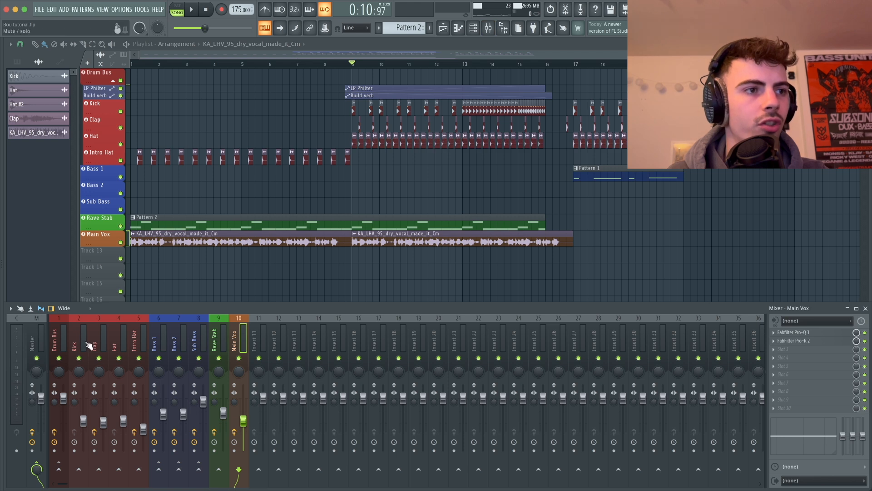
click(77, 337)
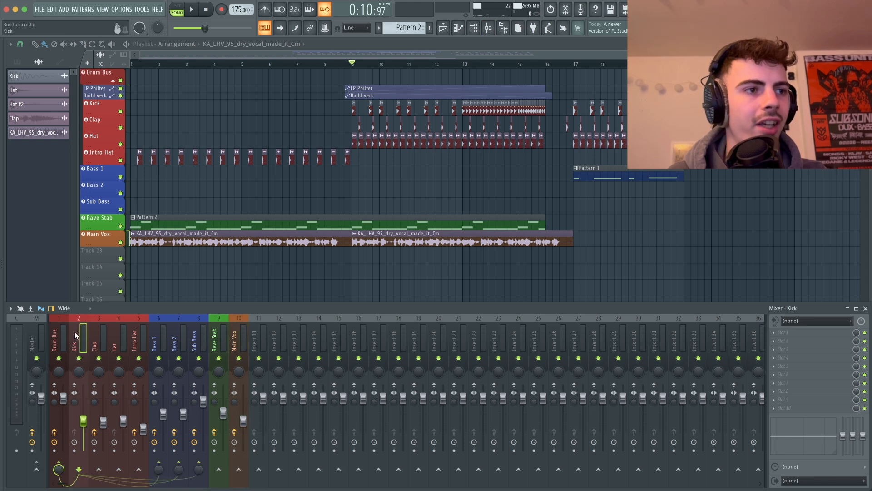
click(239, 349)
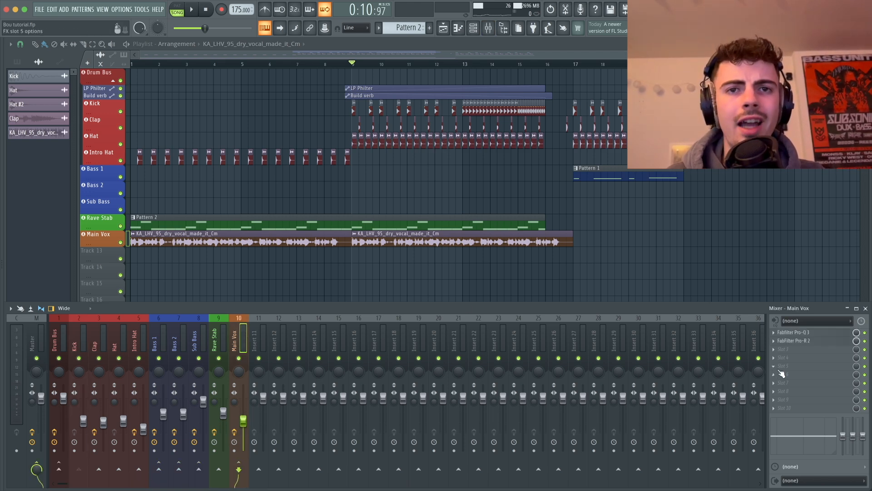
click(781, 373)
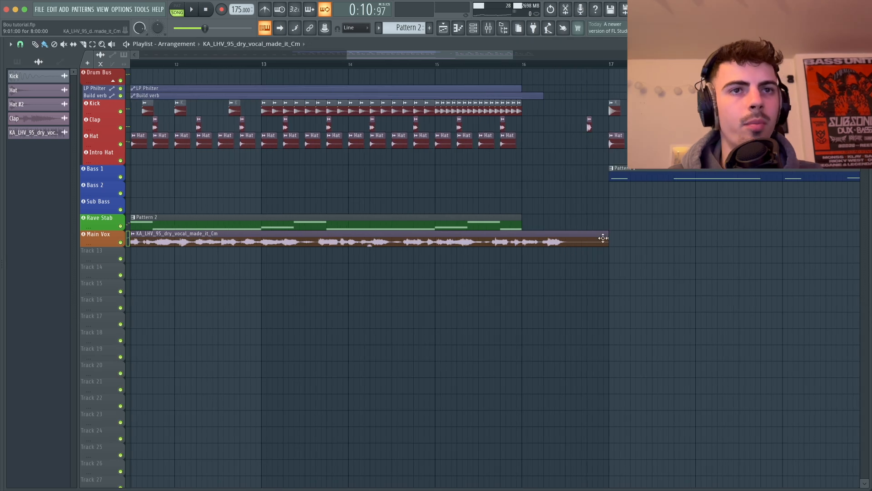
Step: Repeat the half-bar vocal slice at bar 16 so it fills up to bar 17, and play the end of the build-up
scroll(588, 240, up, 2)
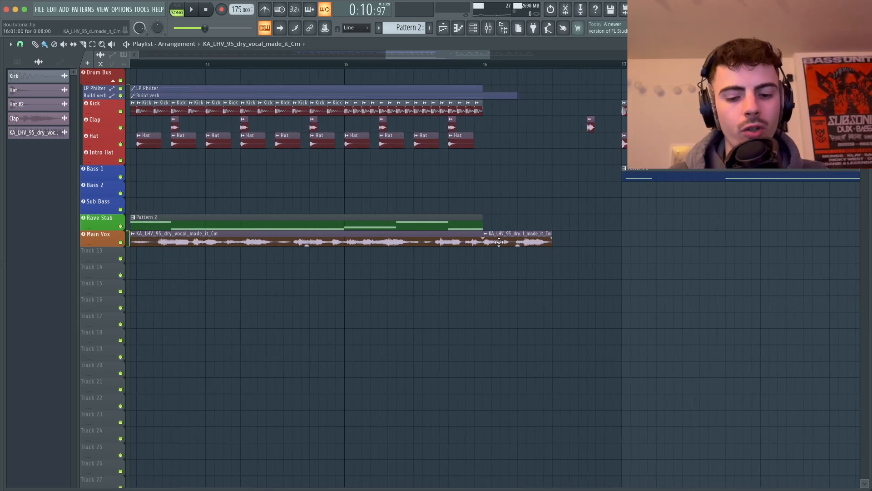
key(ctrl+b)
scroll(538, 295, down, 2)
key(space)
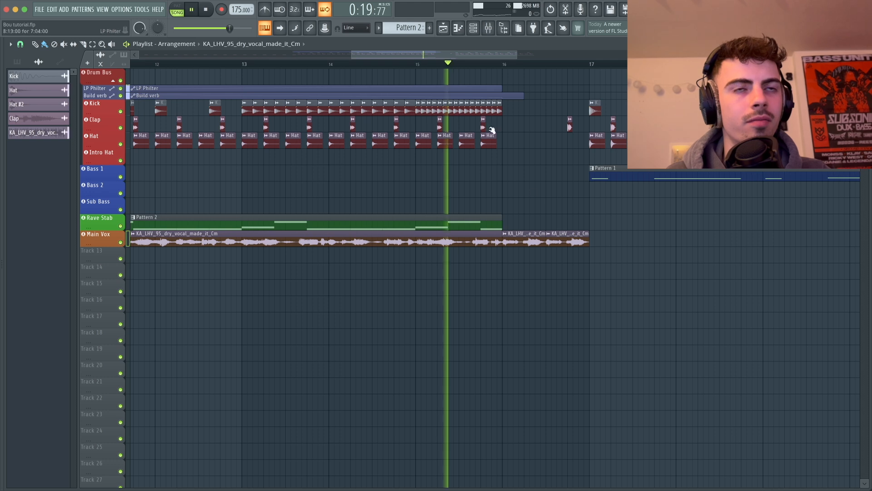
Step: Make the last vocal slice before bar 17 unique, and play the transition from the build-up into the drop
scroll(556, 239, up, 2)
key(space)
right_click(541, 233)
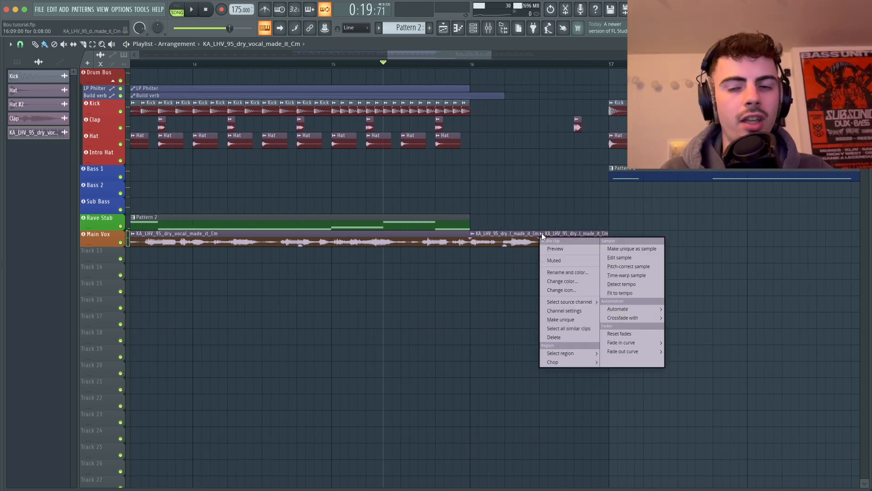
click(561, 319)
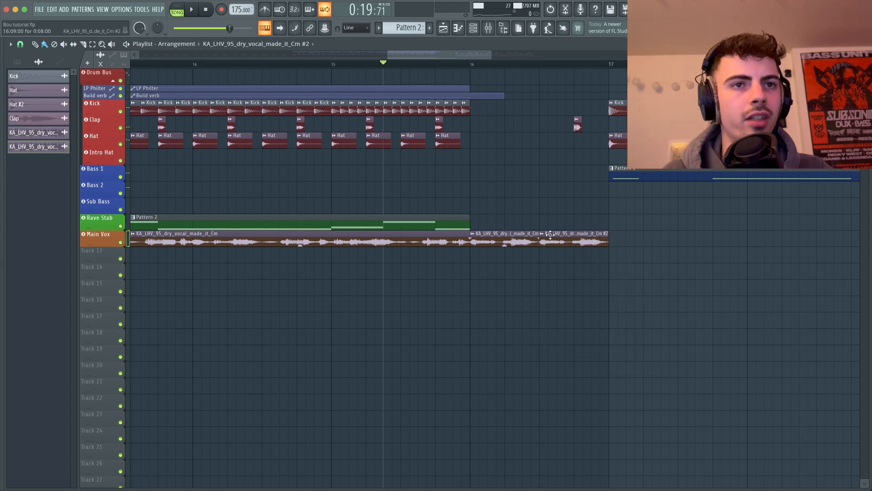
key(Escape)
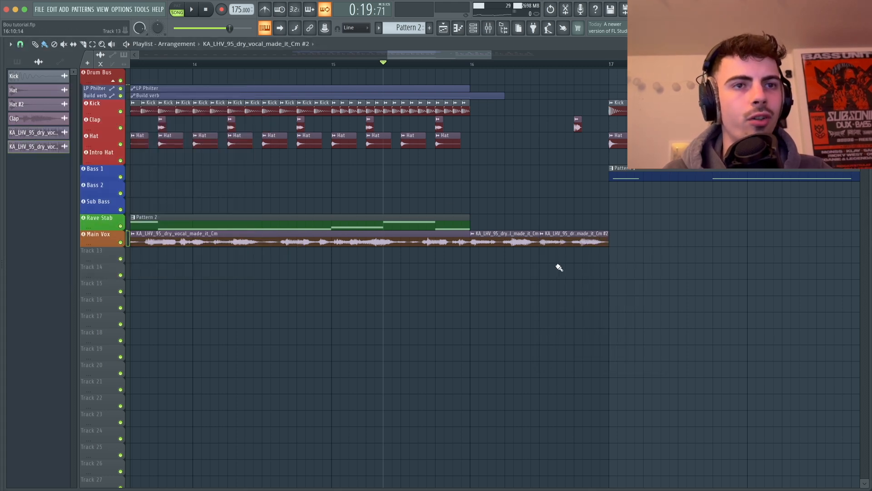
key(space)
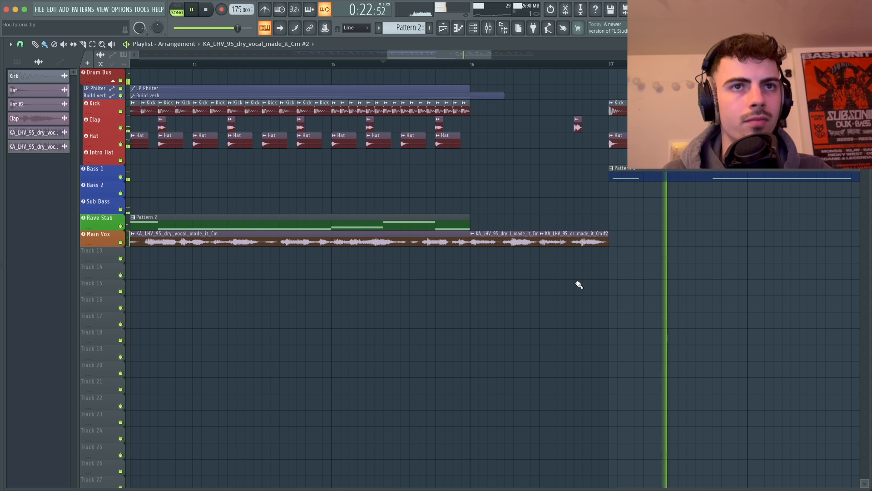
scroll(579, 285, down, 5)
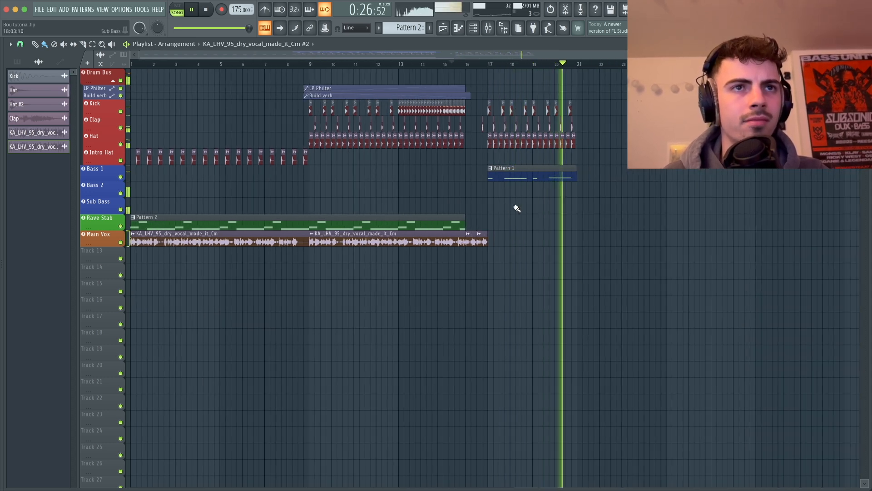
key(space)
Step: Duplicate the four-bar drop drums and Pattern 1 bass from bar 17 so they repeat at bar 21, and save the project
scroll(518, 208, up, 5)
drag(673, 191, 448, 112)
key(super+b)
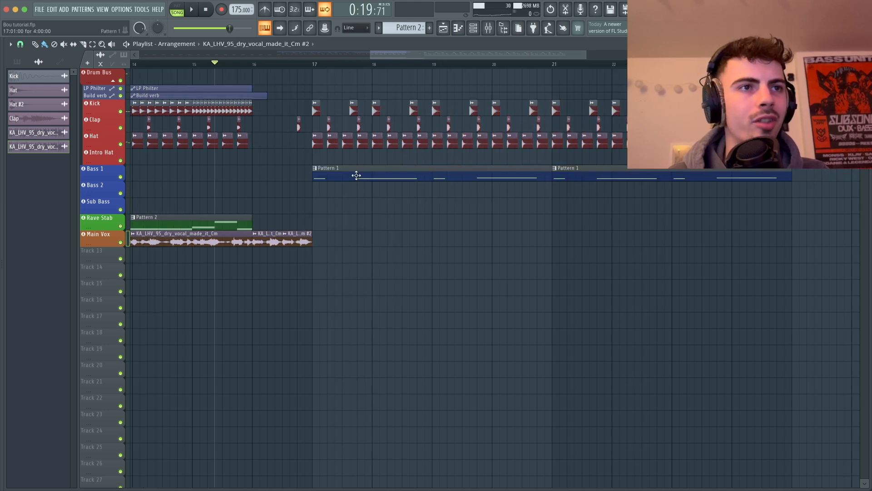
click(356, 175)
scroll(361, 197, down, 3)
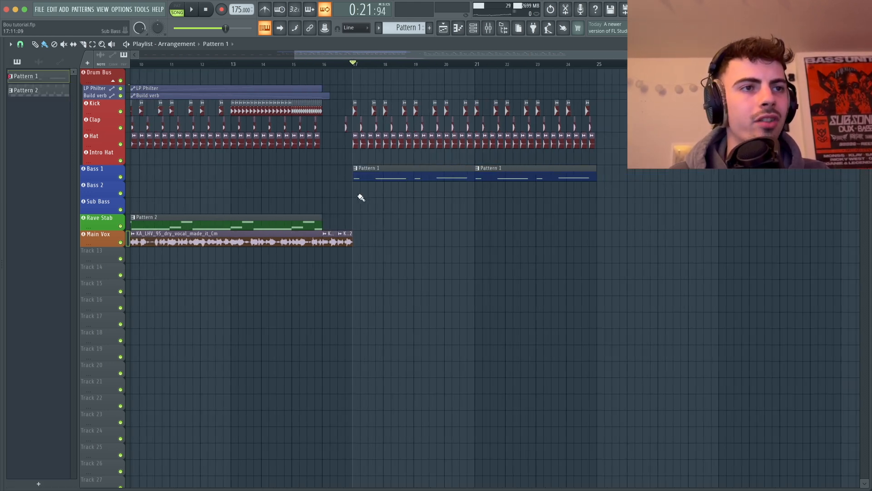
scroll(314, 194, down, 2)
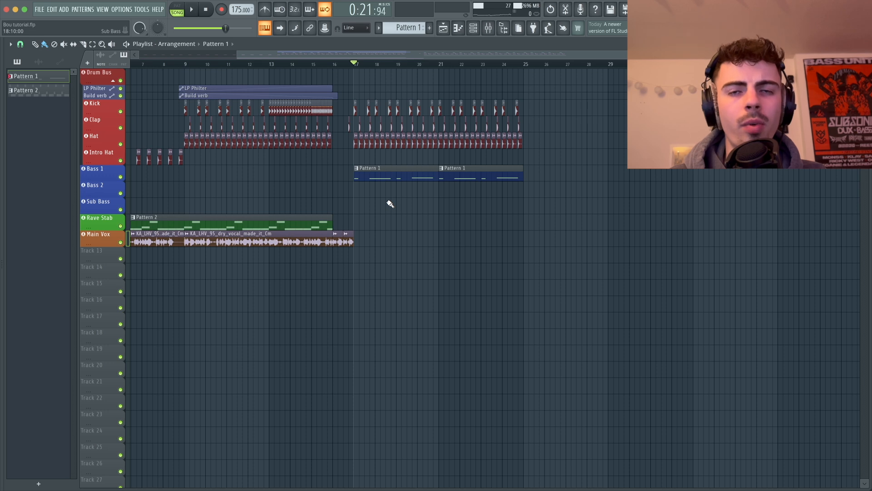
scroll(375, 176, up, 3)
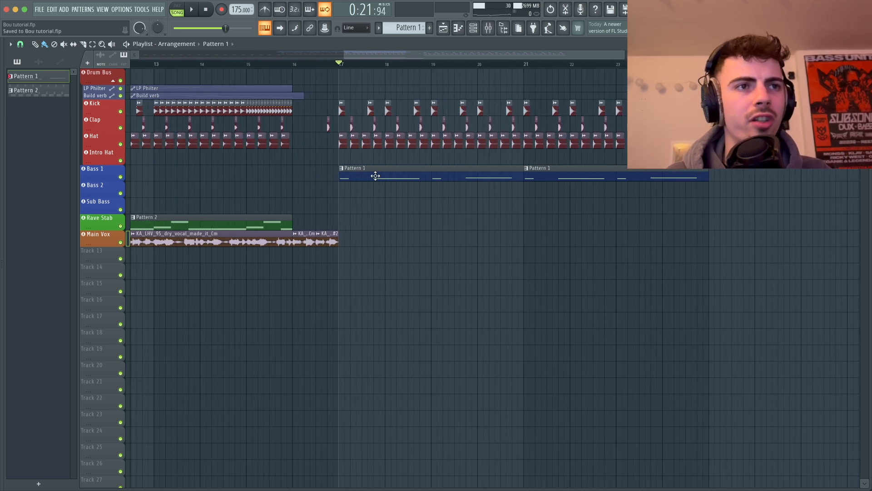
Step: Add a mixer track named Bass Bus directly before Bass 1 and route the basses into it
scroll(375, 176, up, 2)
key(F9)
click(173, 334)
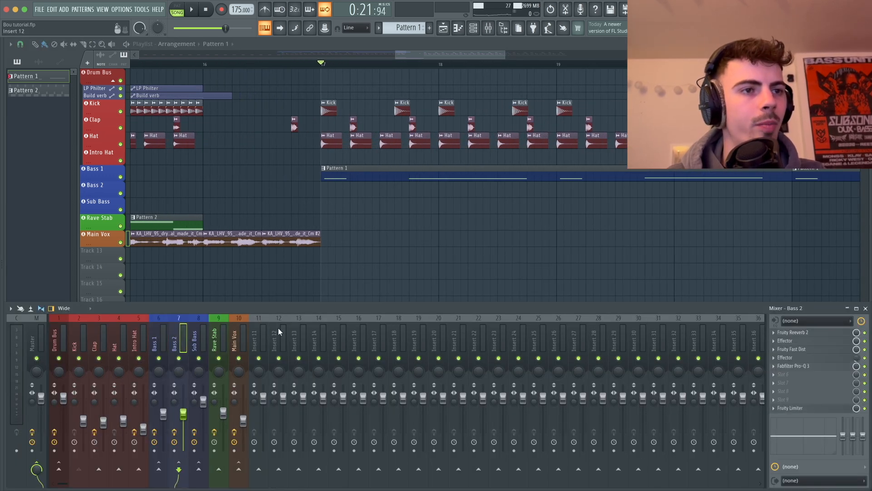
click(286, 329)
key(alt+Left)
key(alt+Left)
key(alt+Left)
key(alt+Left)
key(alt+Left)
key(alt+Left)
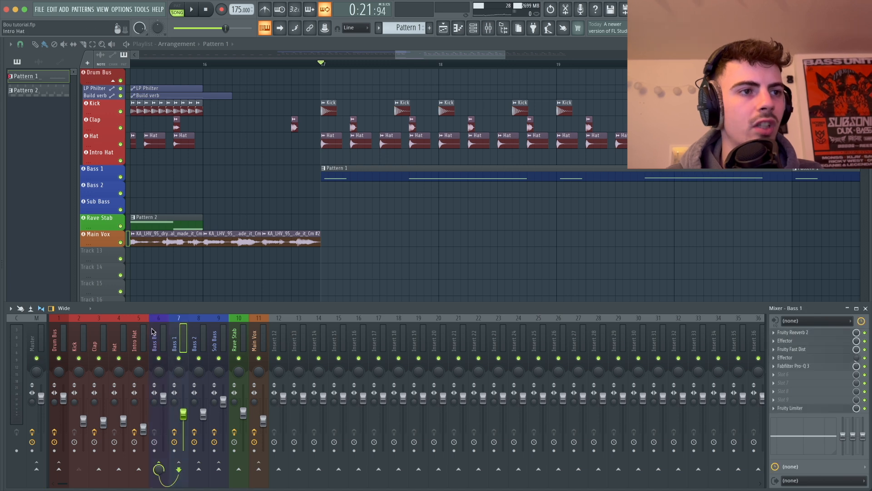
Step: Add Fruity Reeverb 2 to the Bass Bus with a 20.0 sec decay time
click(153, 332)
click(821, 337)
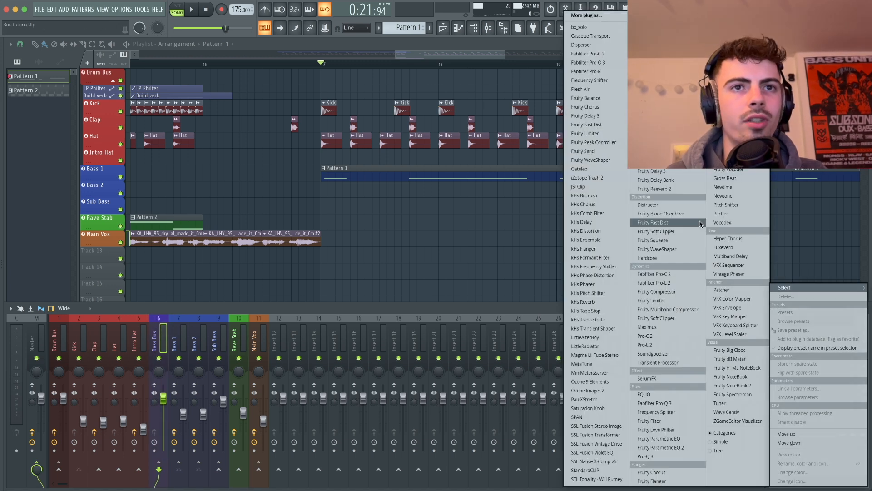
click(674, 194)
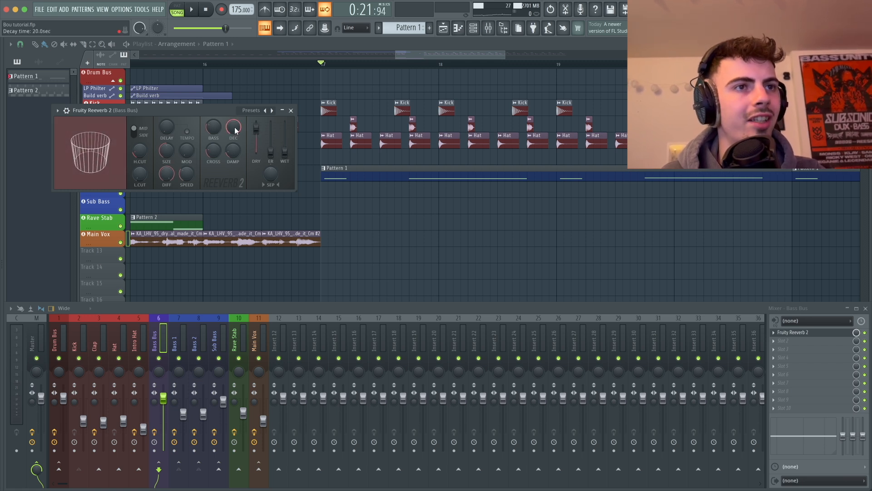
key(Escape)
key(Escape)
scroll(375, 182, up, 5)
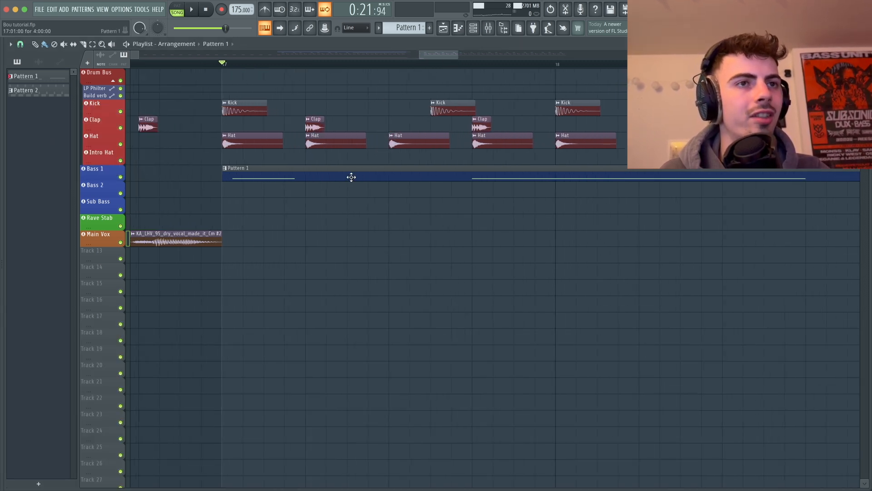
Step: Create an automation clip for the Bass Bus reverb's wet level over 2.5 beats, starting at beat 2 of bar 17
drag(305, 65, 512, 86)
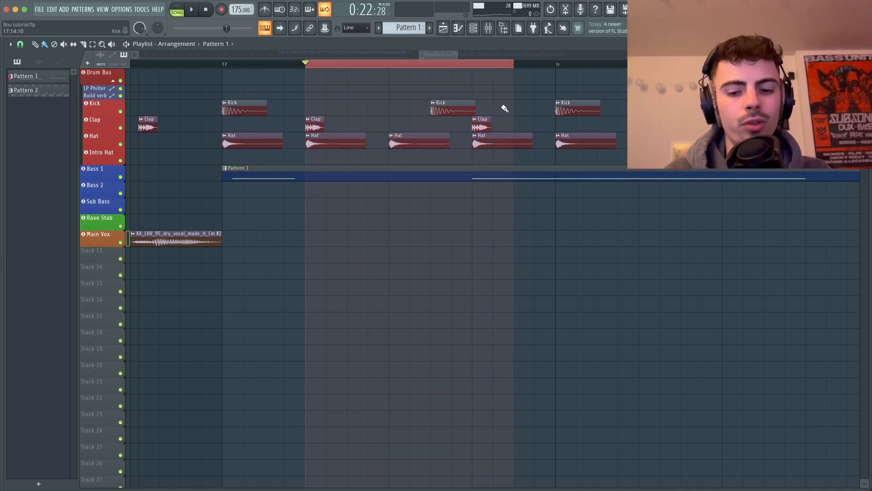
key(F9)
click(800, 332)
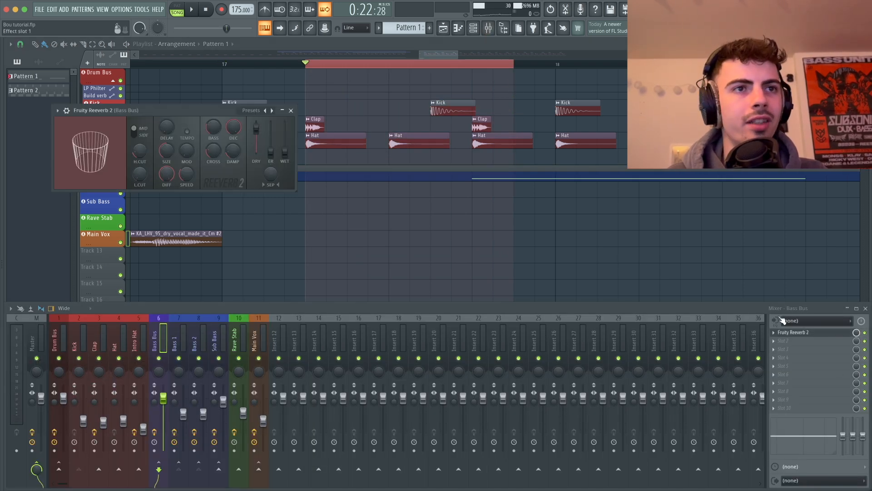
right_click(285, 153)
key(c)
key(Escape)
key(Escape)
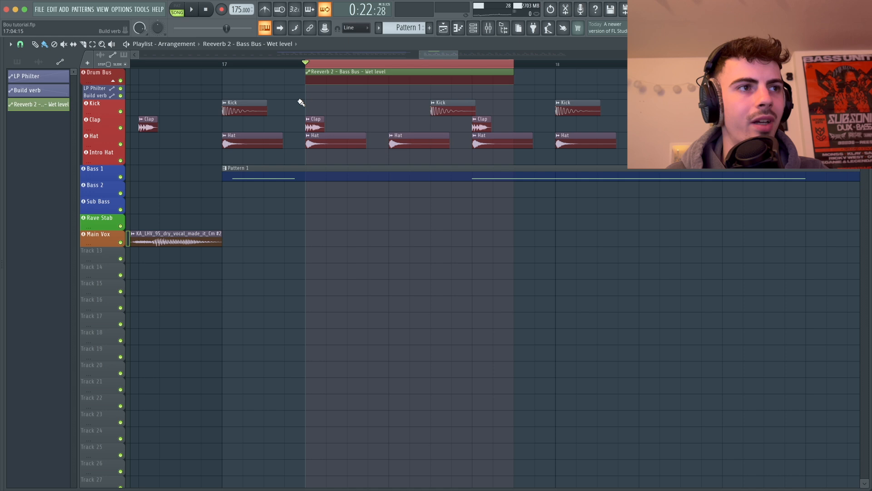
Step: Give the wet-level automation its own Reverb Sweep track below Bass 1 and shape it as a rise that drops to zero at beat 4
right_click(117, 194)
click(130, 369)
click(309, 194)
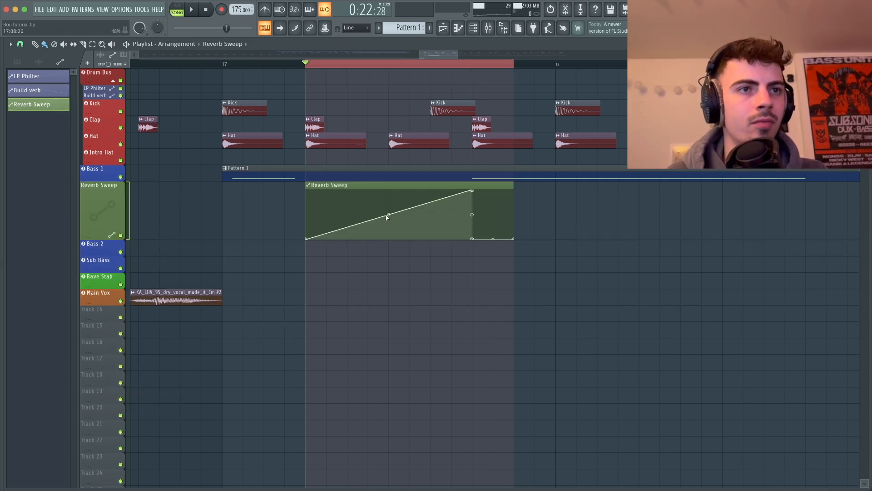
Step: Bend the Reverb Sweep ramp into an upward curve and play from bar 15 into the drop
scroll(390, 224, down, 2)
click(303, 66)
scroll(304, 68, down, 3)
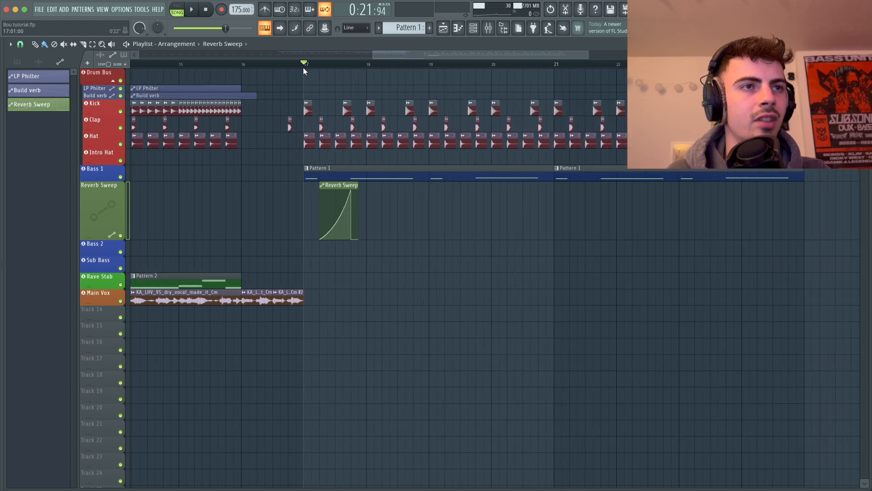
click(239, 63)
drag(235, 60, 214, 63)
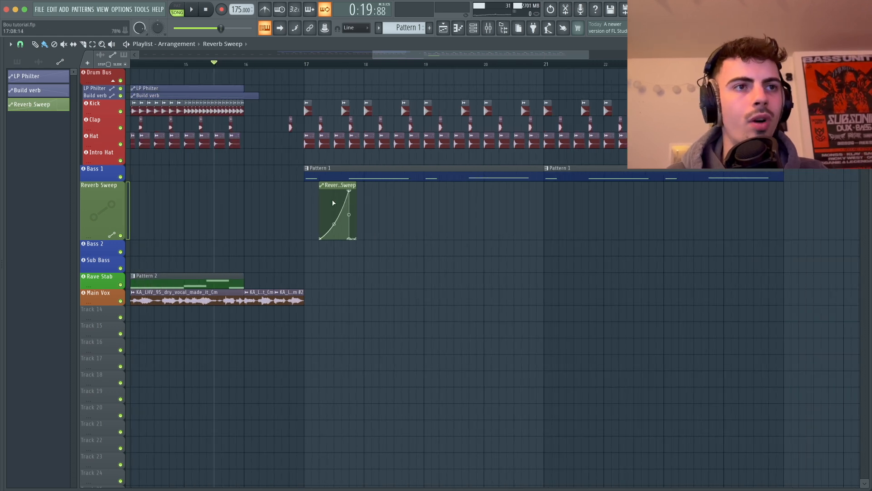
scroll(334, 203, up, 2)
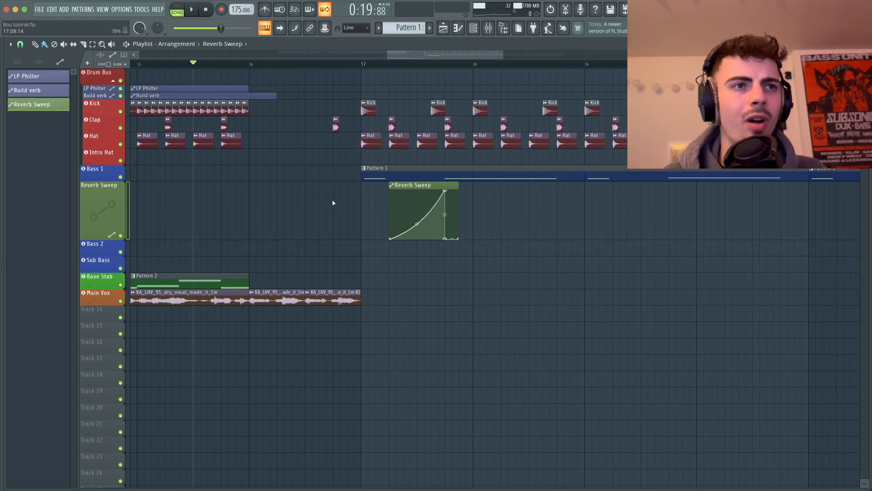
key(space)
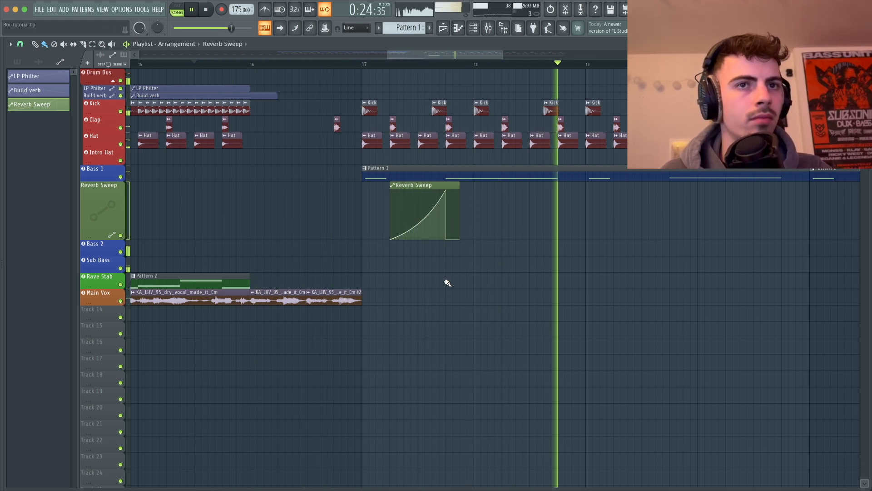
Step: Stop playback, steepen the Reverb Sweep curve, and copy its clip to the same position in bar 19
key(space)
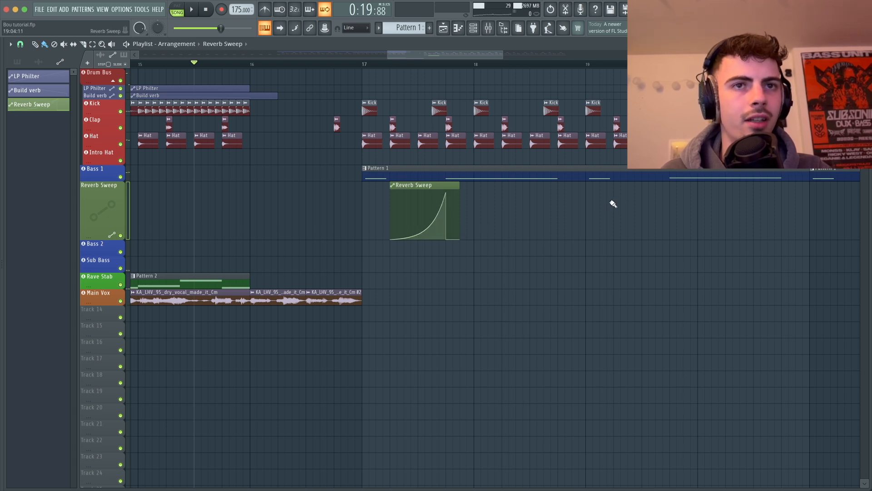
key(F9)
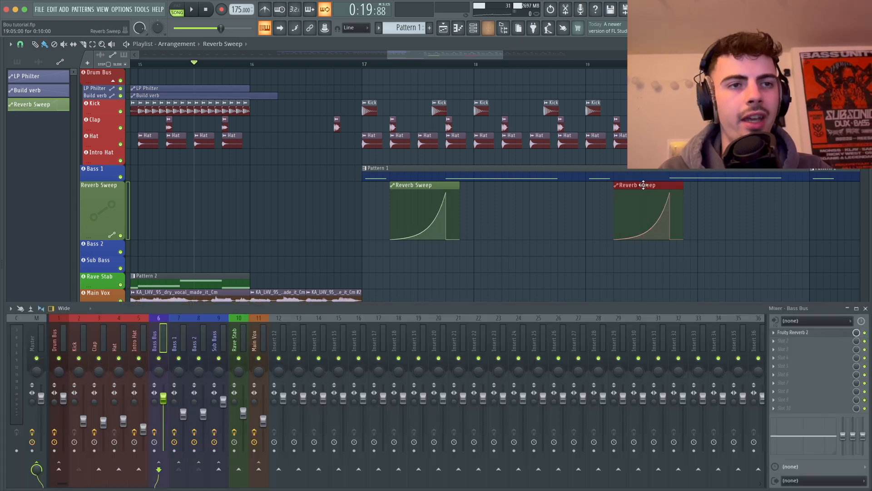